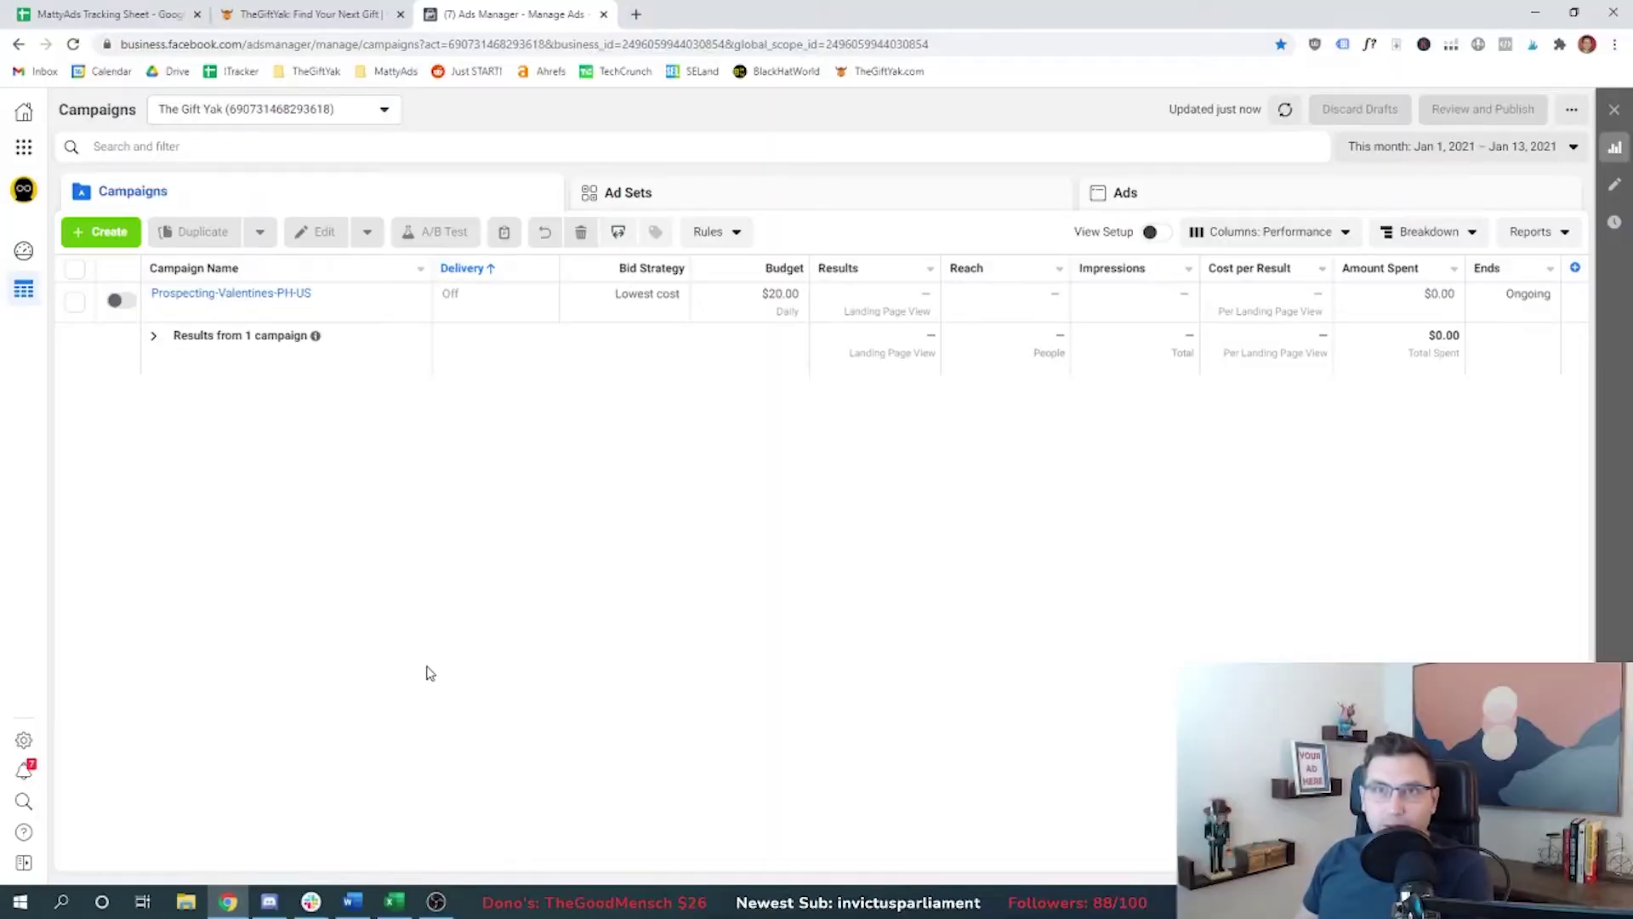
# Glance at the live gift site, then go to Events Manager from the Business Tools menu.
pyautogui.click(298, 13)
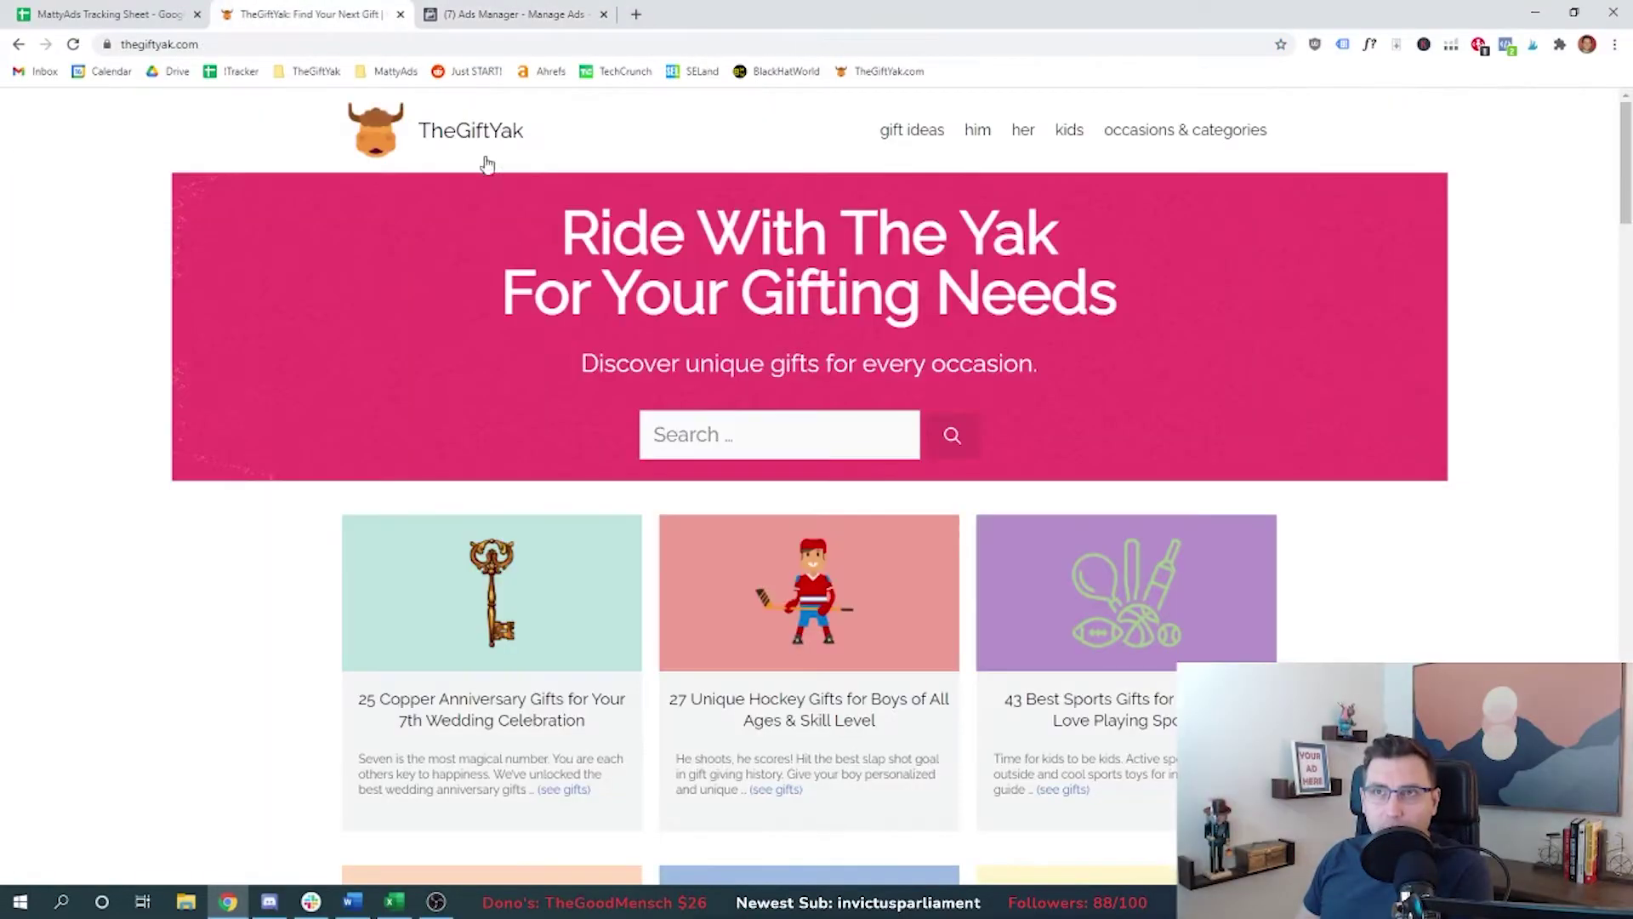
pyautogui.click(544, 11)
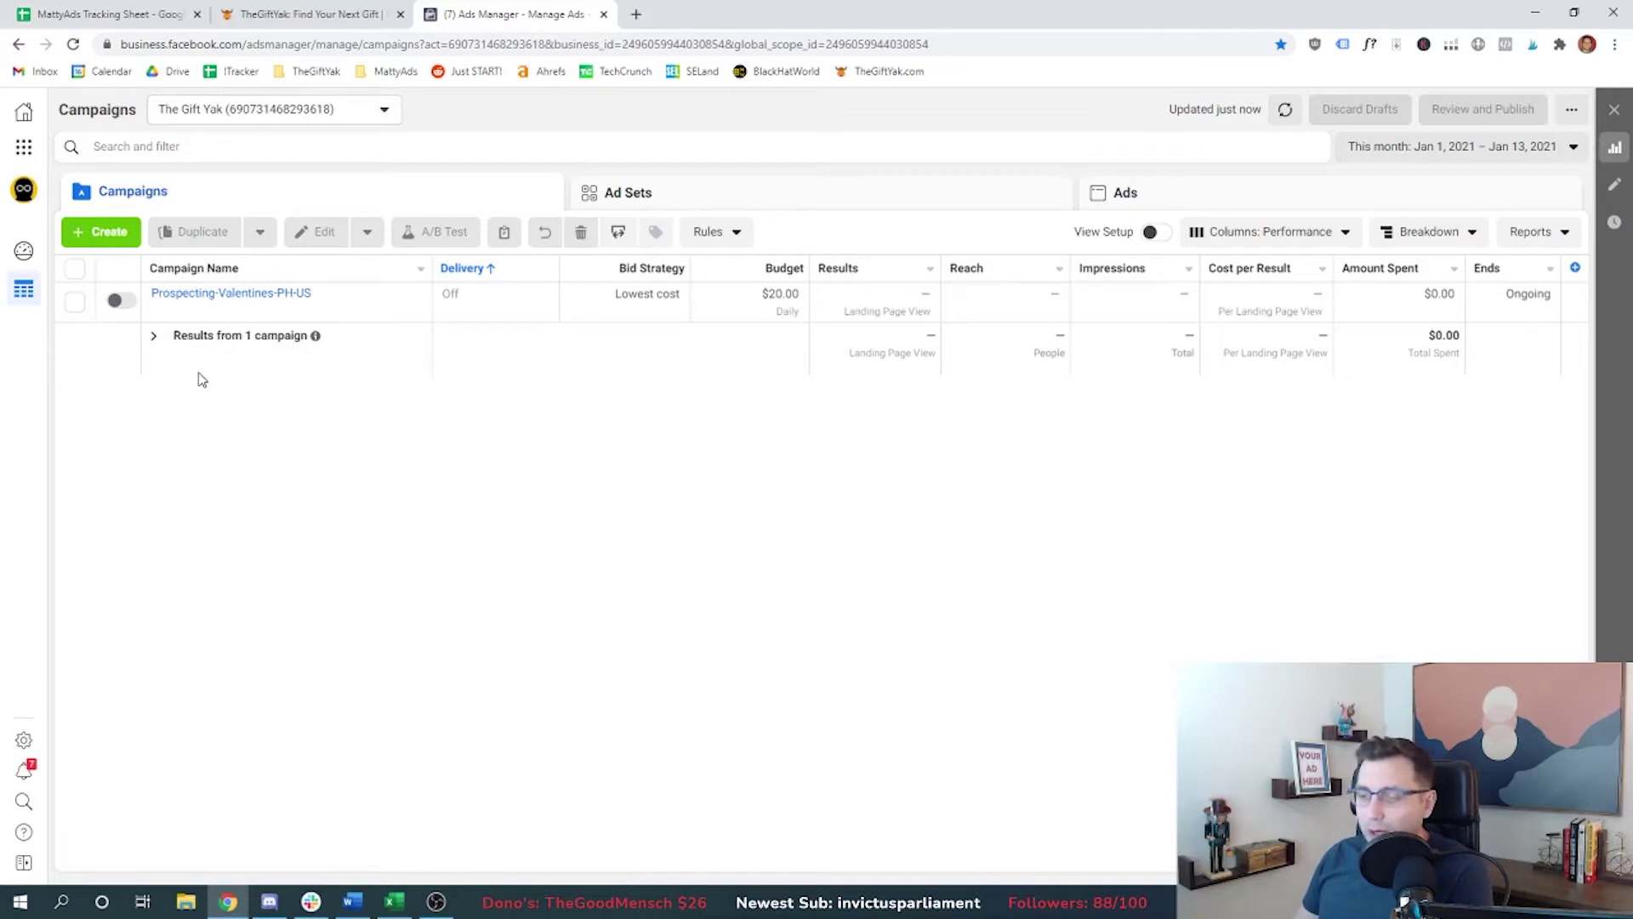
pyautogui.click(24, 148)
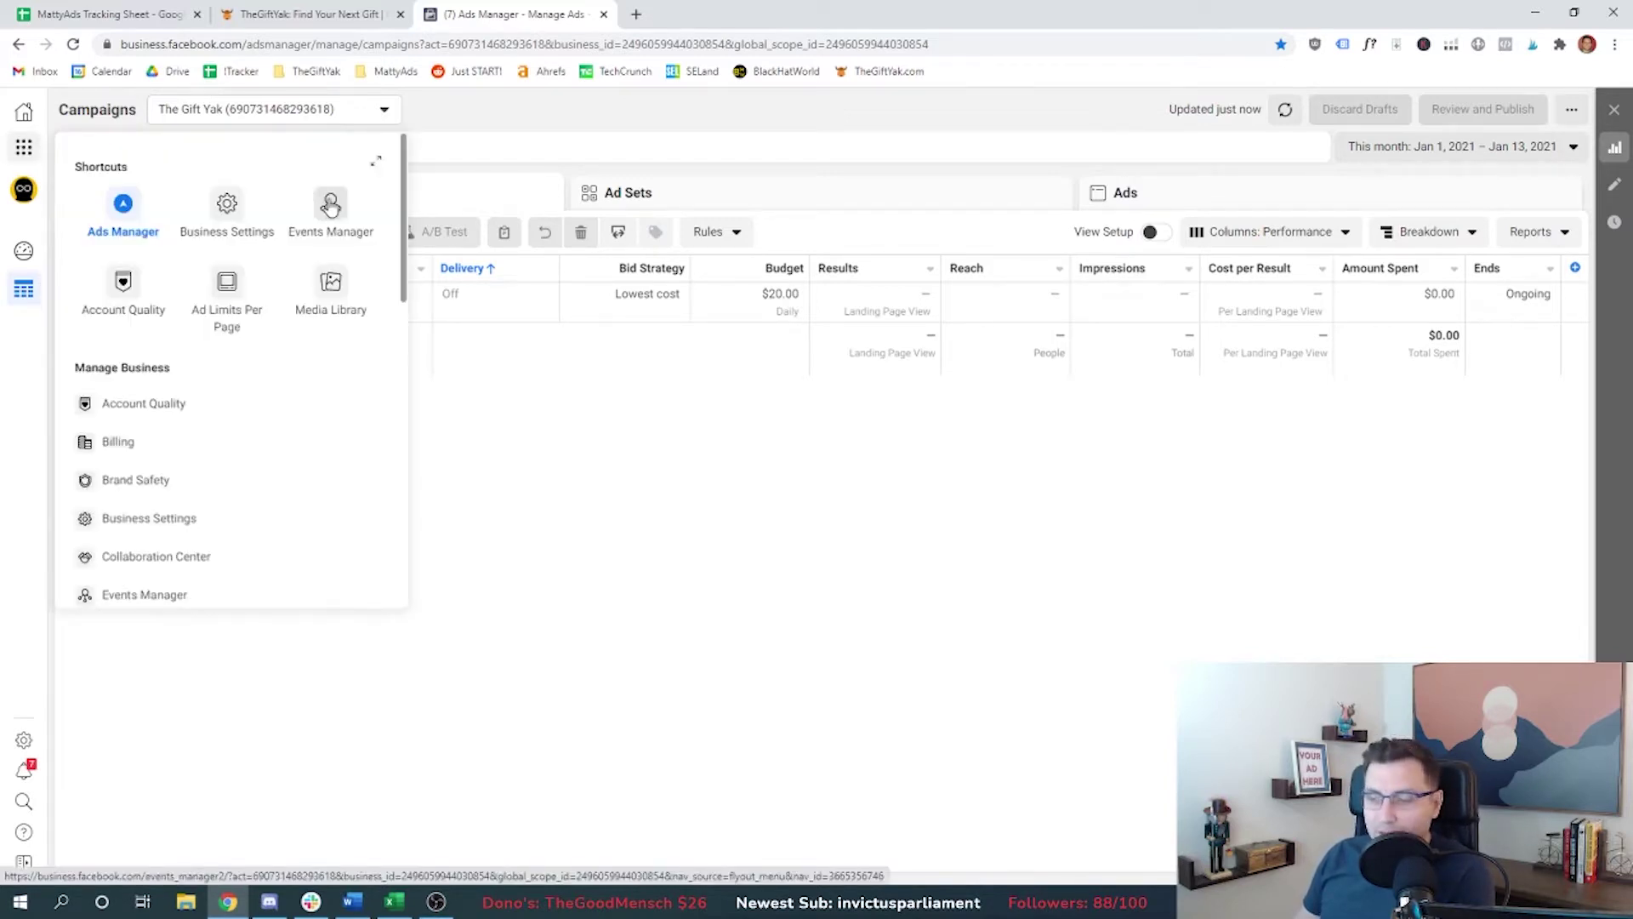
pyautogui.click(330, 207)
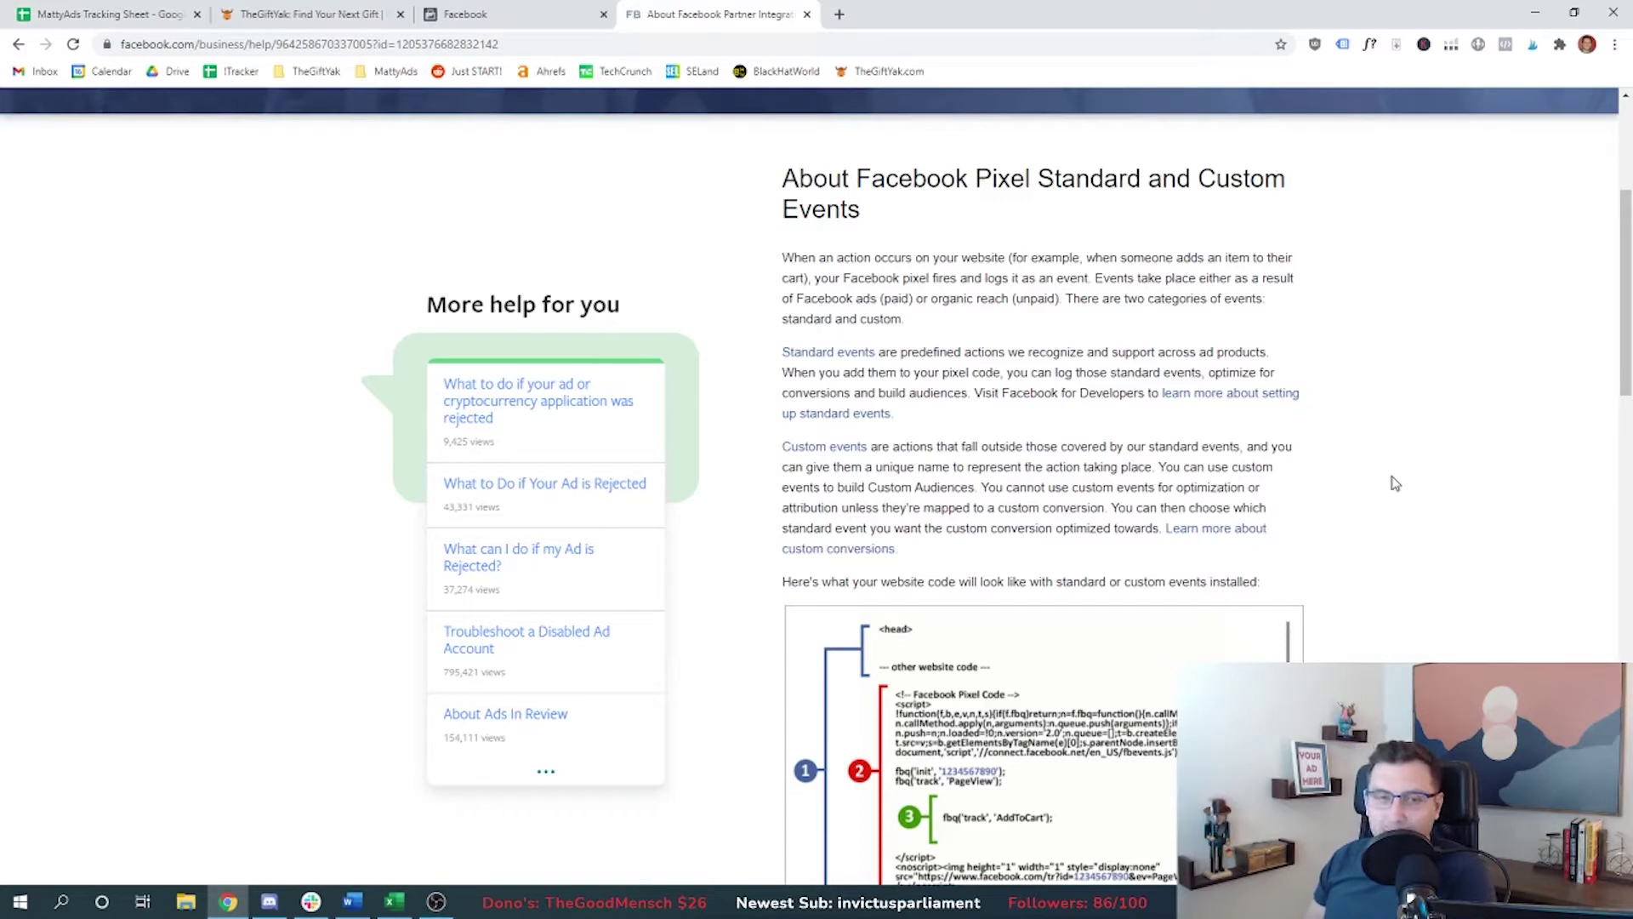
# Highlight the paragraph about standard events in the Standard and Custom Events help article.
pyautogui.tripleClick(961, 422)
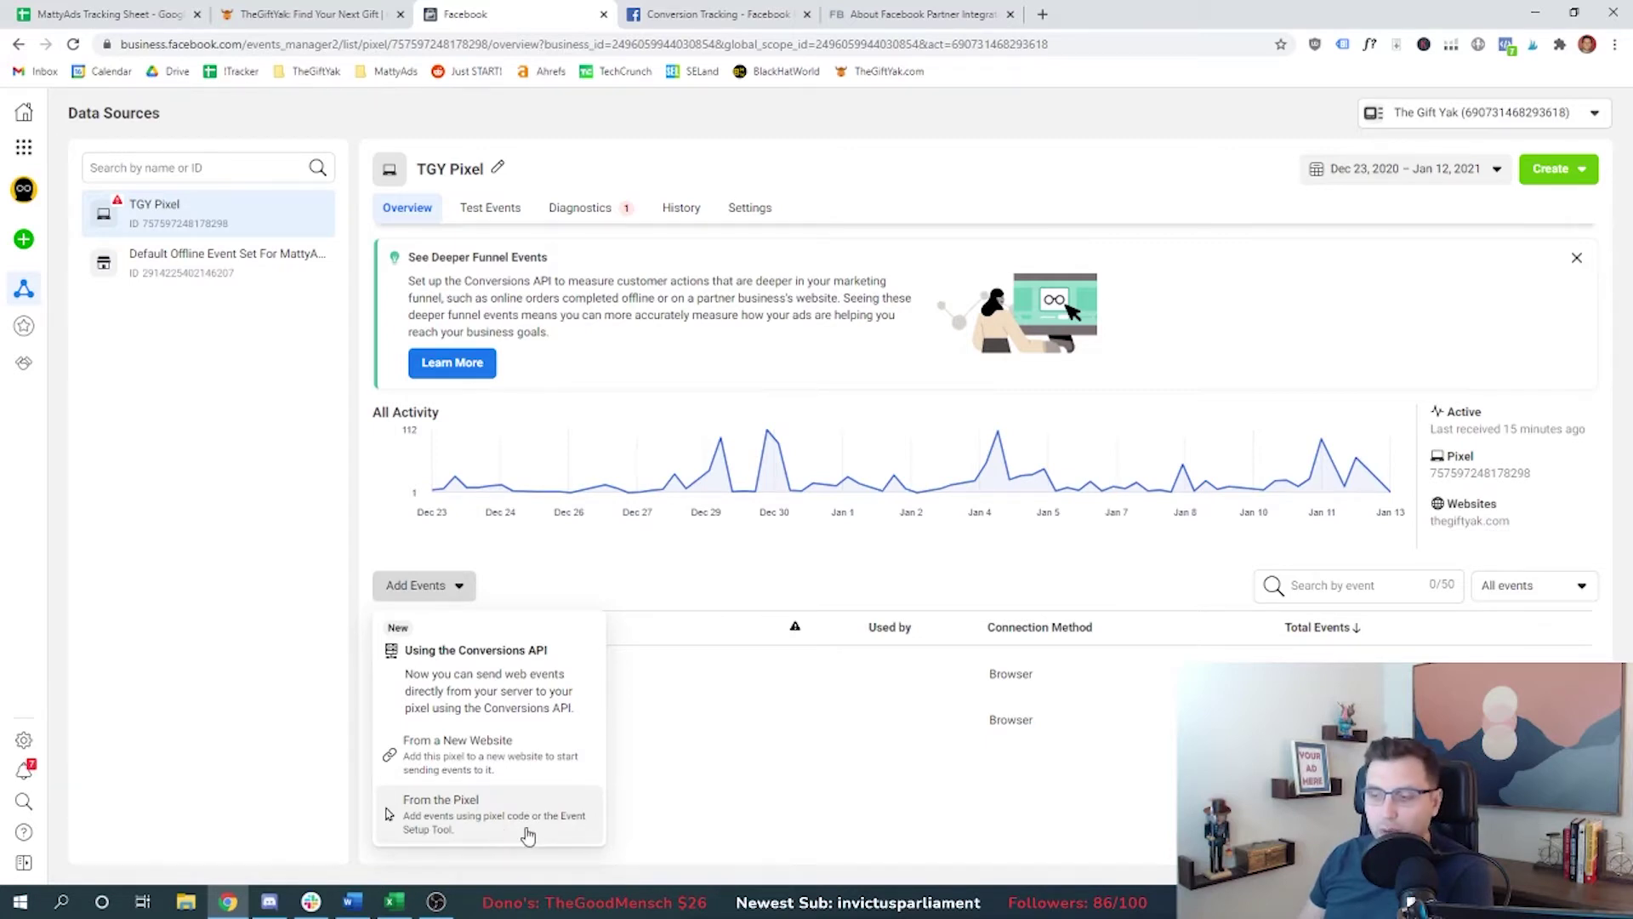
# Pick From the Pixel in the Add Events menu.
pyautogui.click(527, 830)
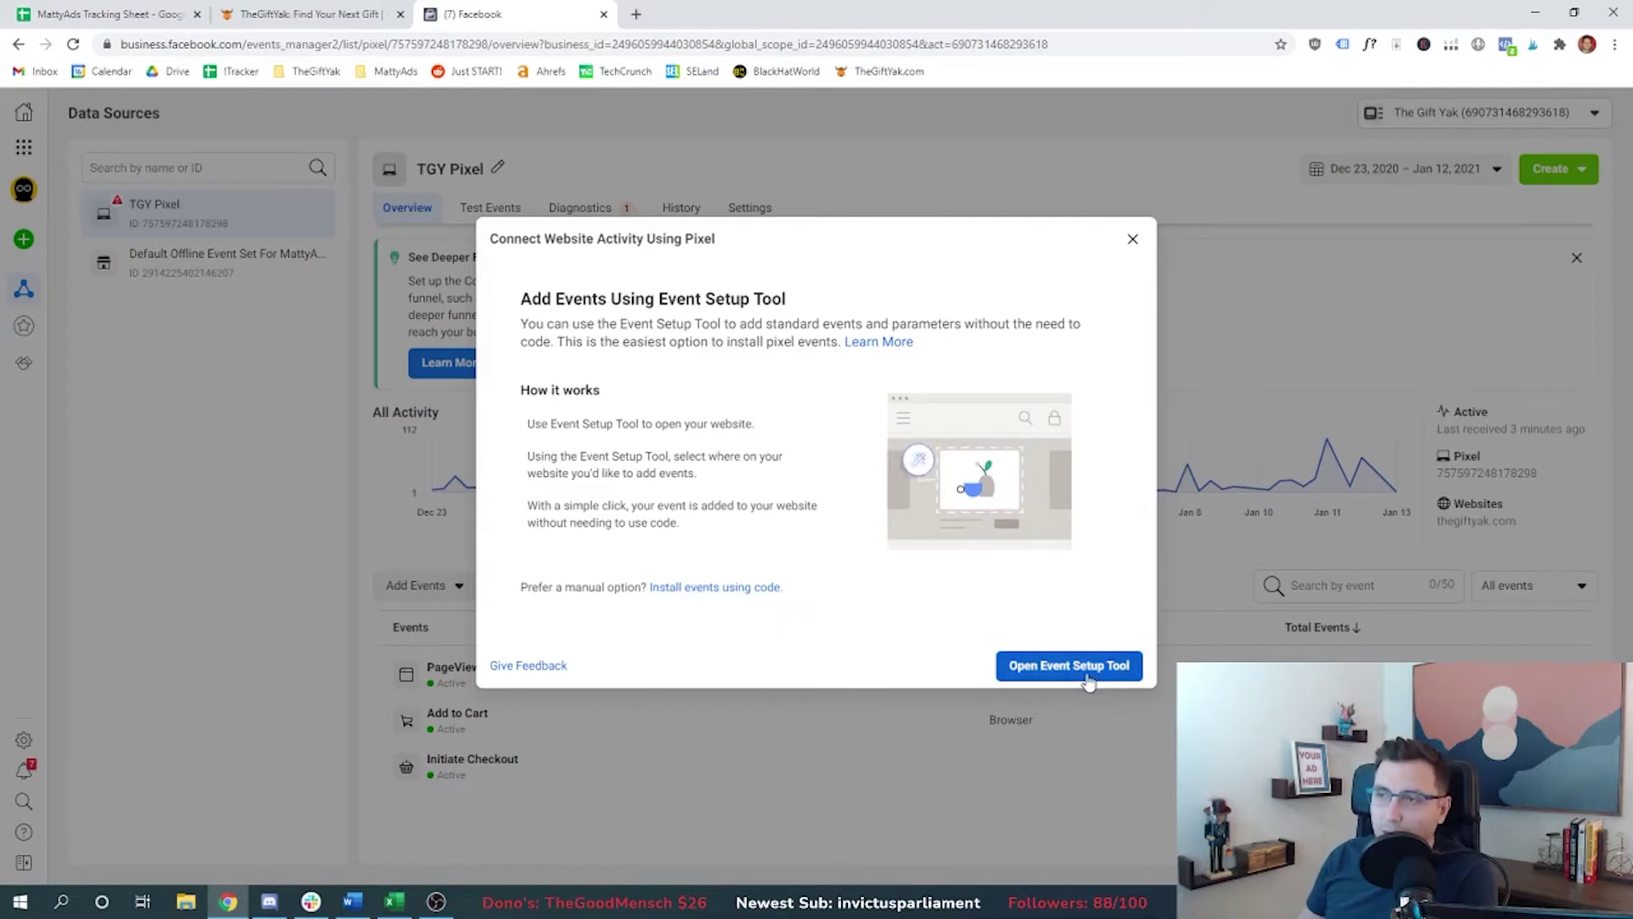
# Launch the Event Setup Tool on thegiftyak.com and open the copper anniversary gifts article.
pyautogui.click(1087, 675)
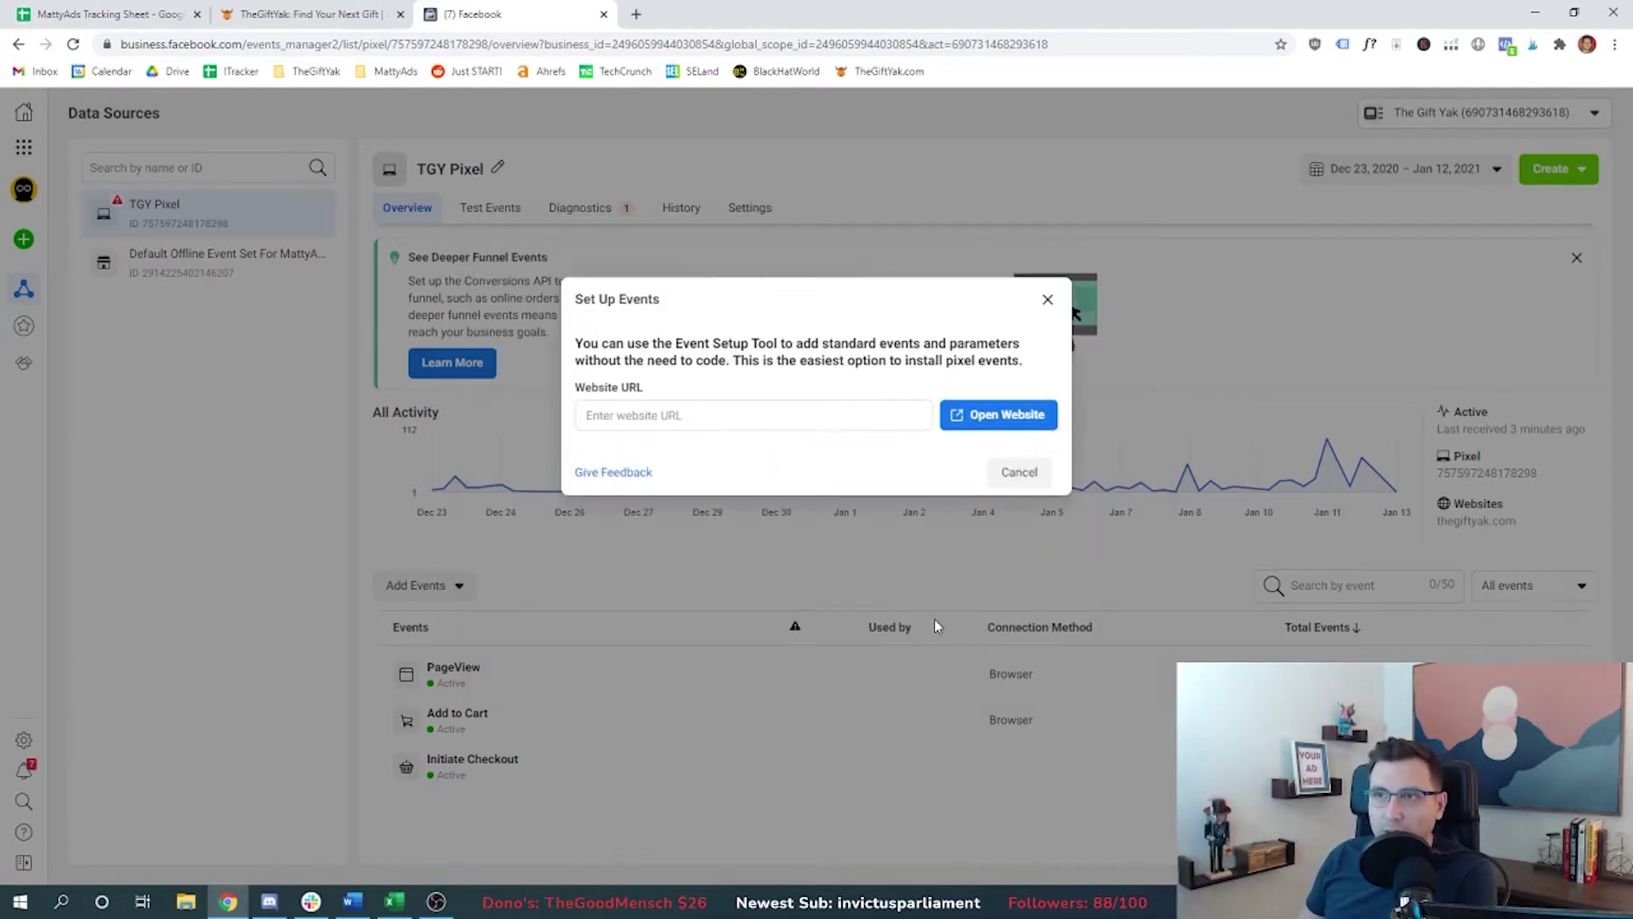
pyautogui.click(693, 415)
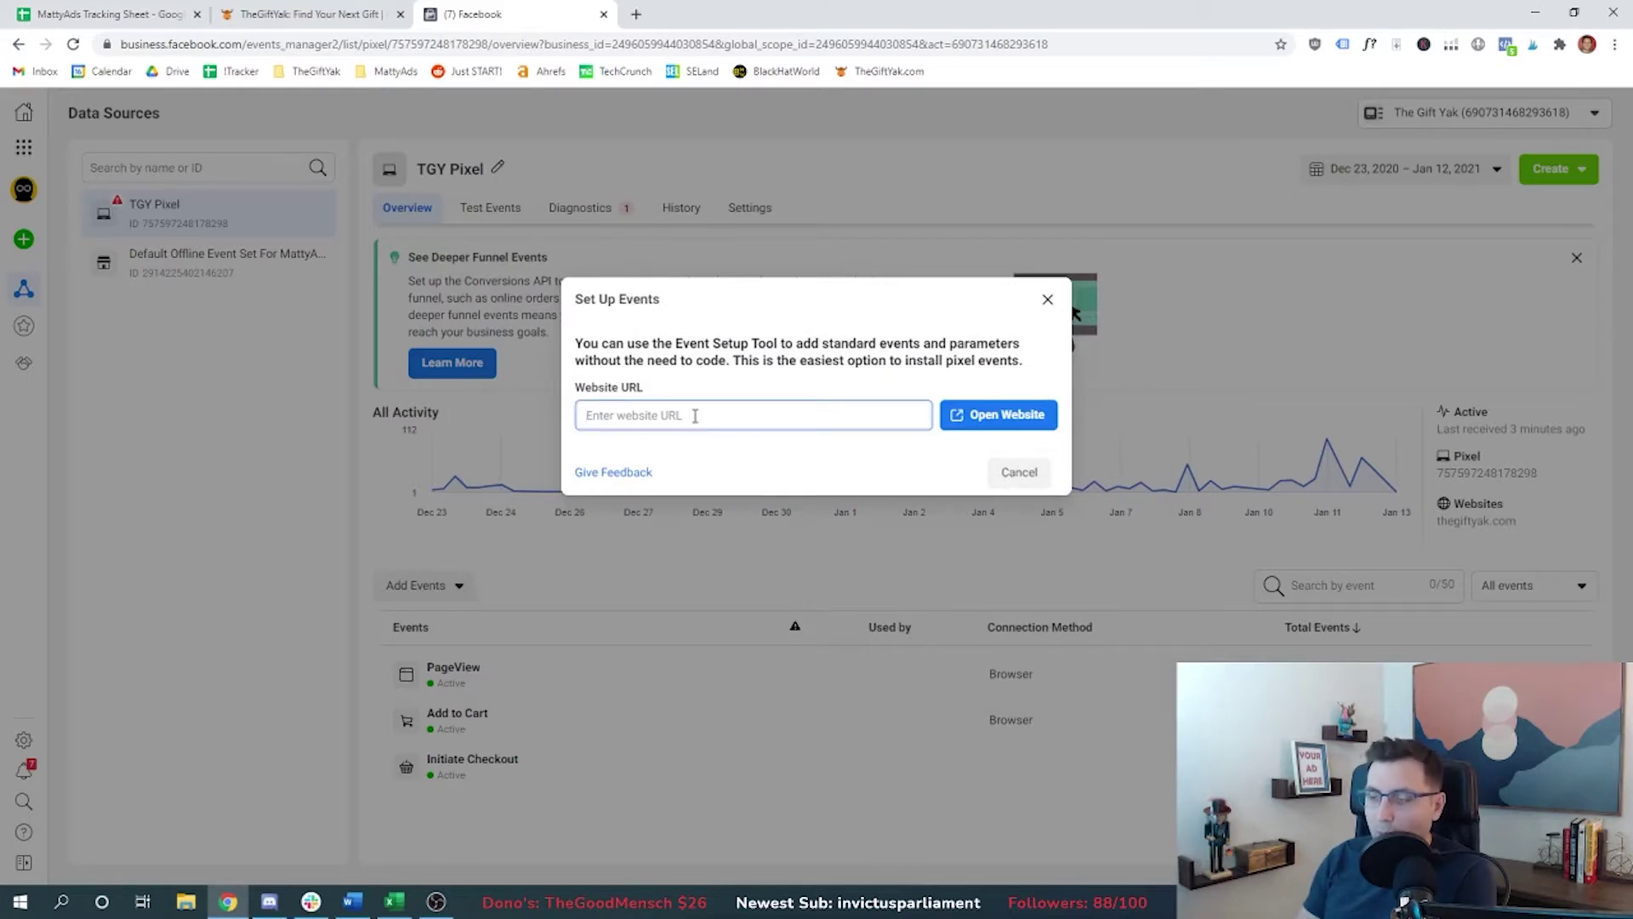
pyautogui.write('thegiftyak.co')
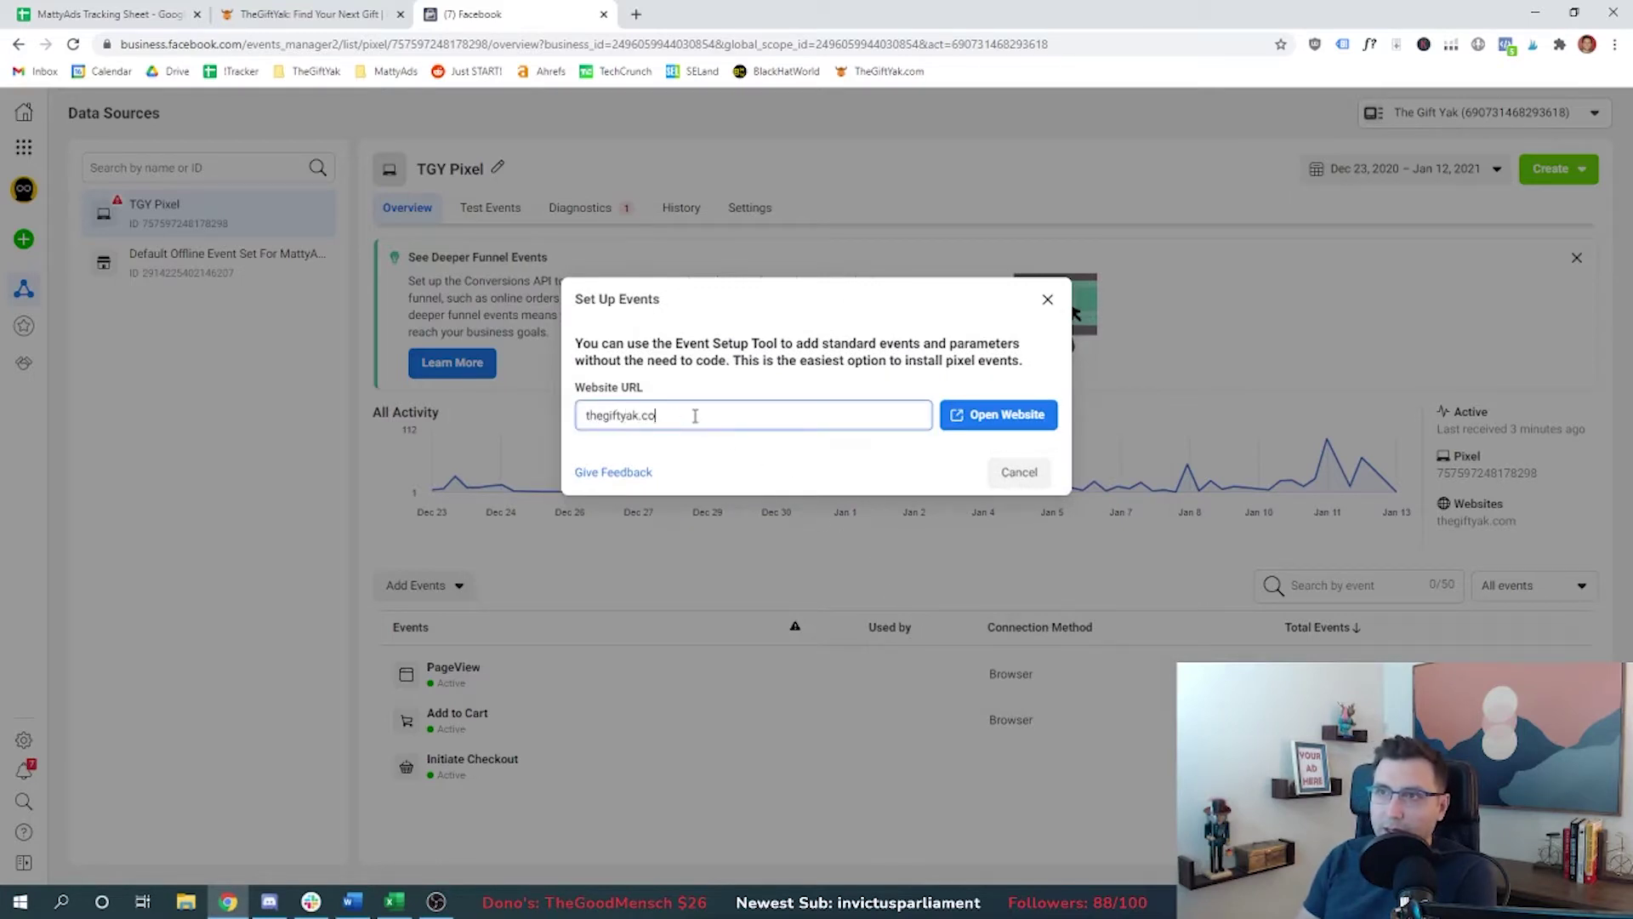
pyautogui.write('m')
pyautogui.press('Return')
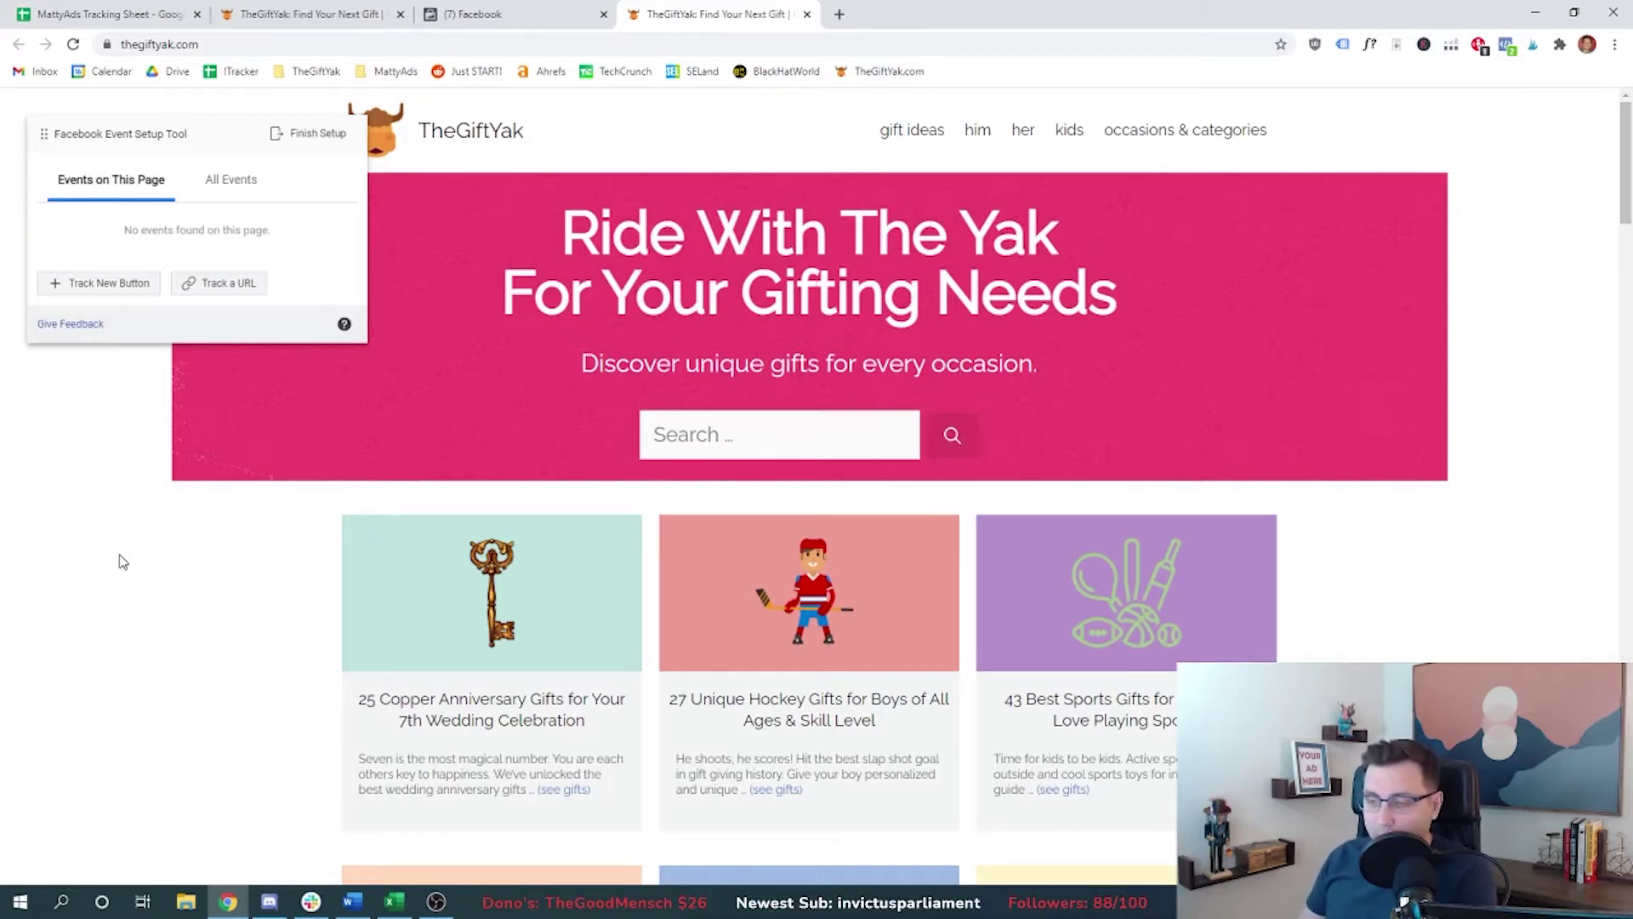
pyautogui.click(463, 583)
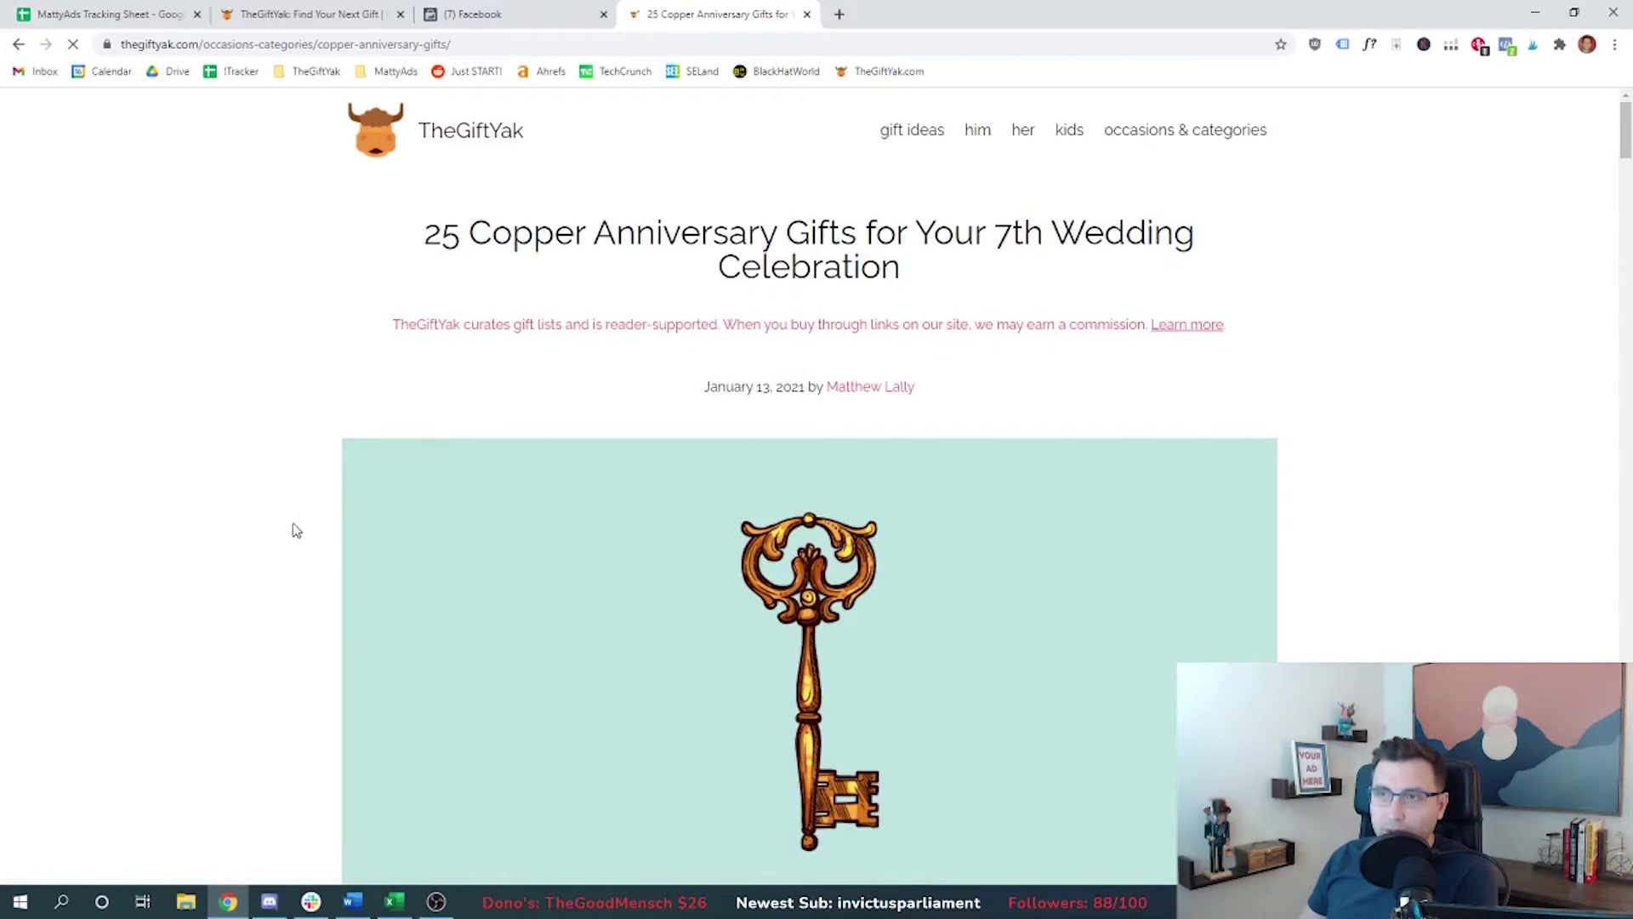
# Scroll the copper gifts article to the Vincero watch and start tracking a new button.
pyautogui.scroll(-10, 427, 448)
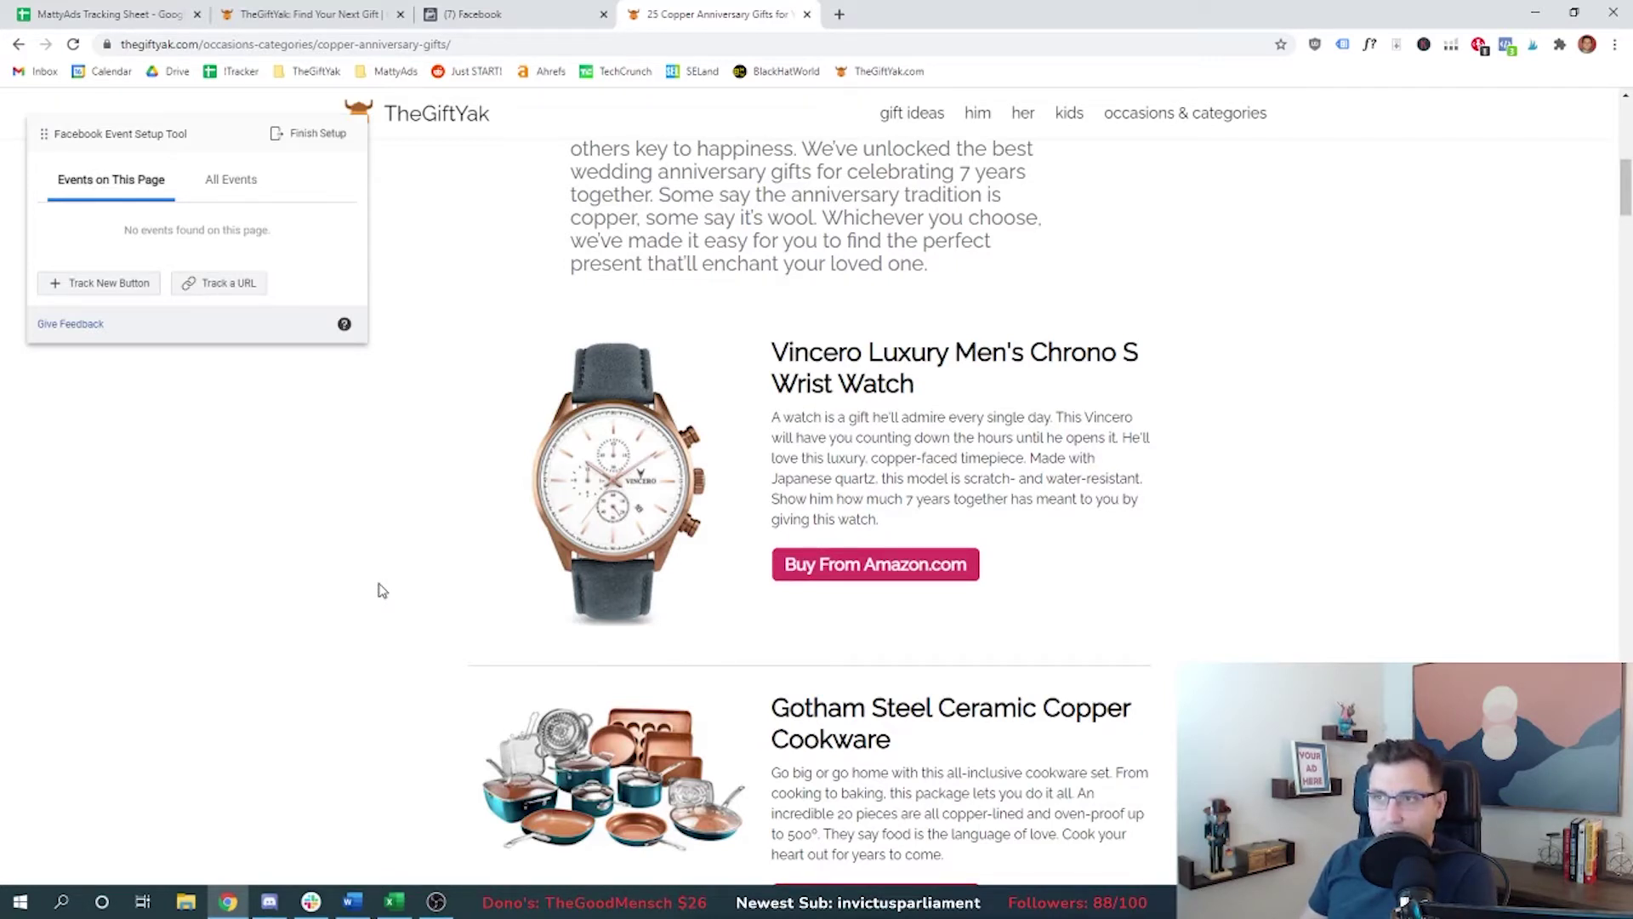
pyautogui.moveTo(681, 621)
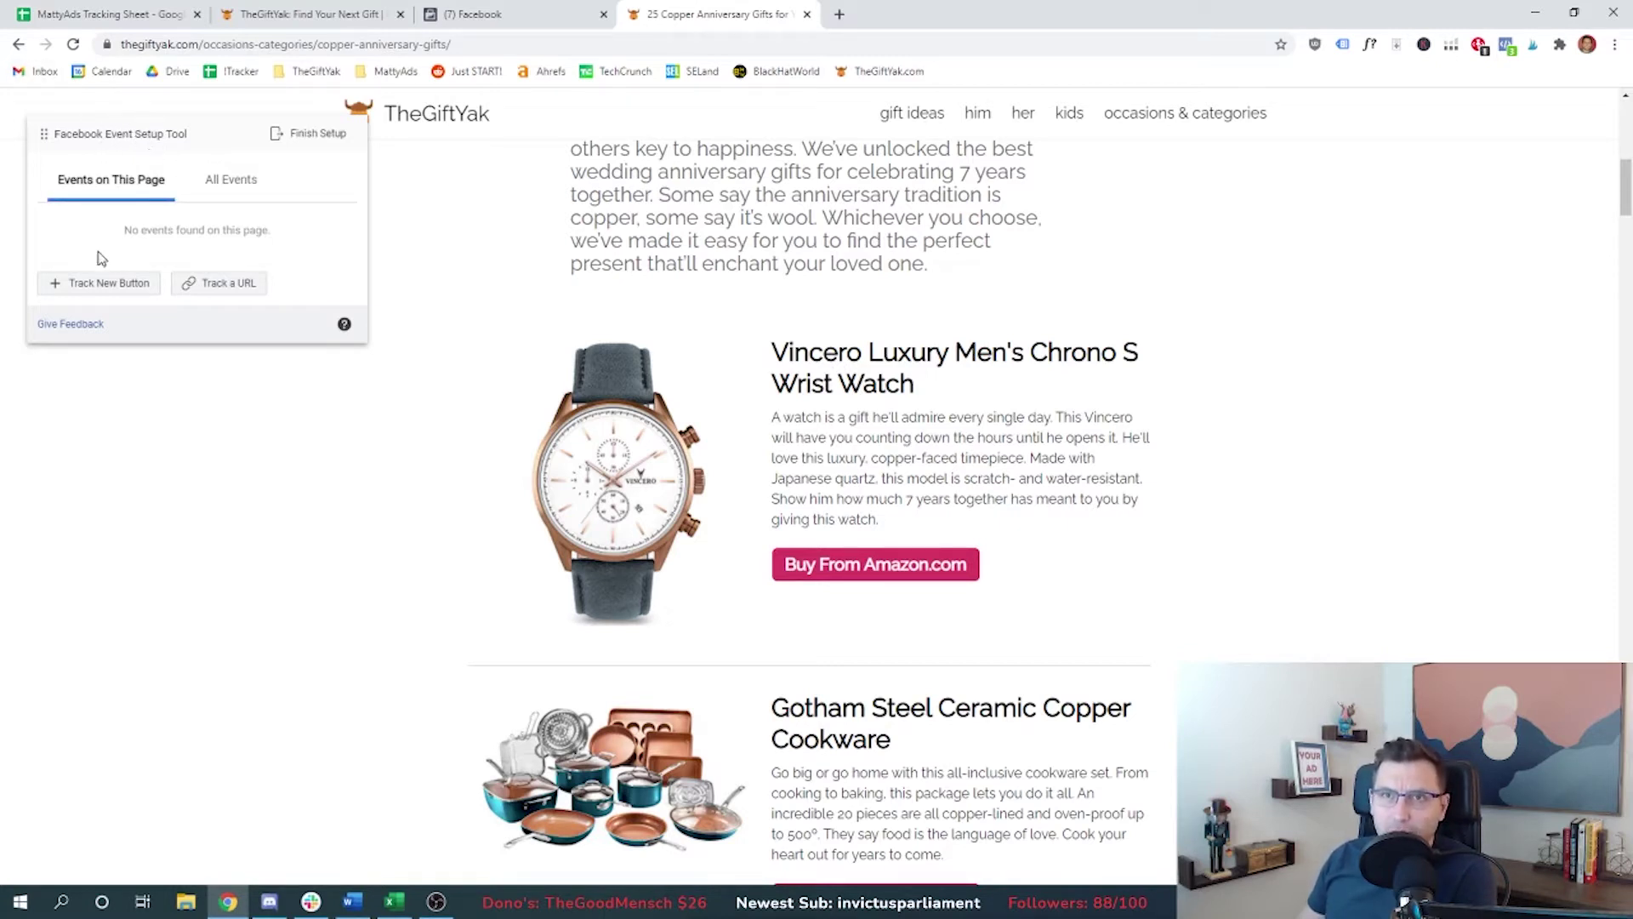
pyautogui.click(100, 289)
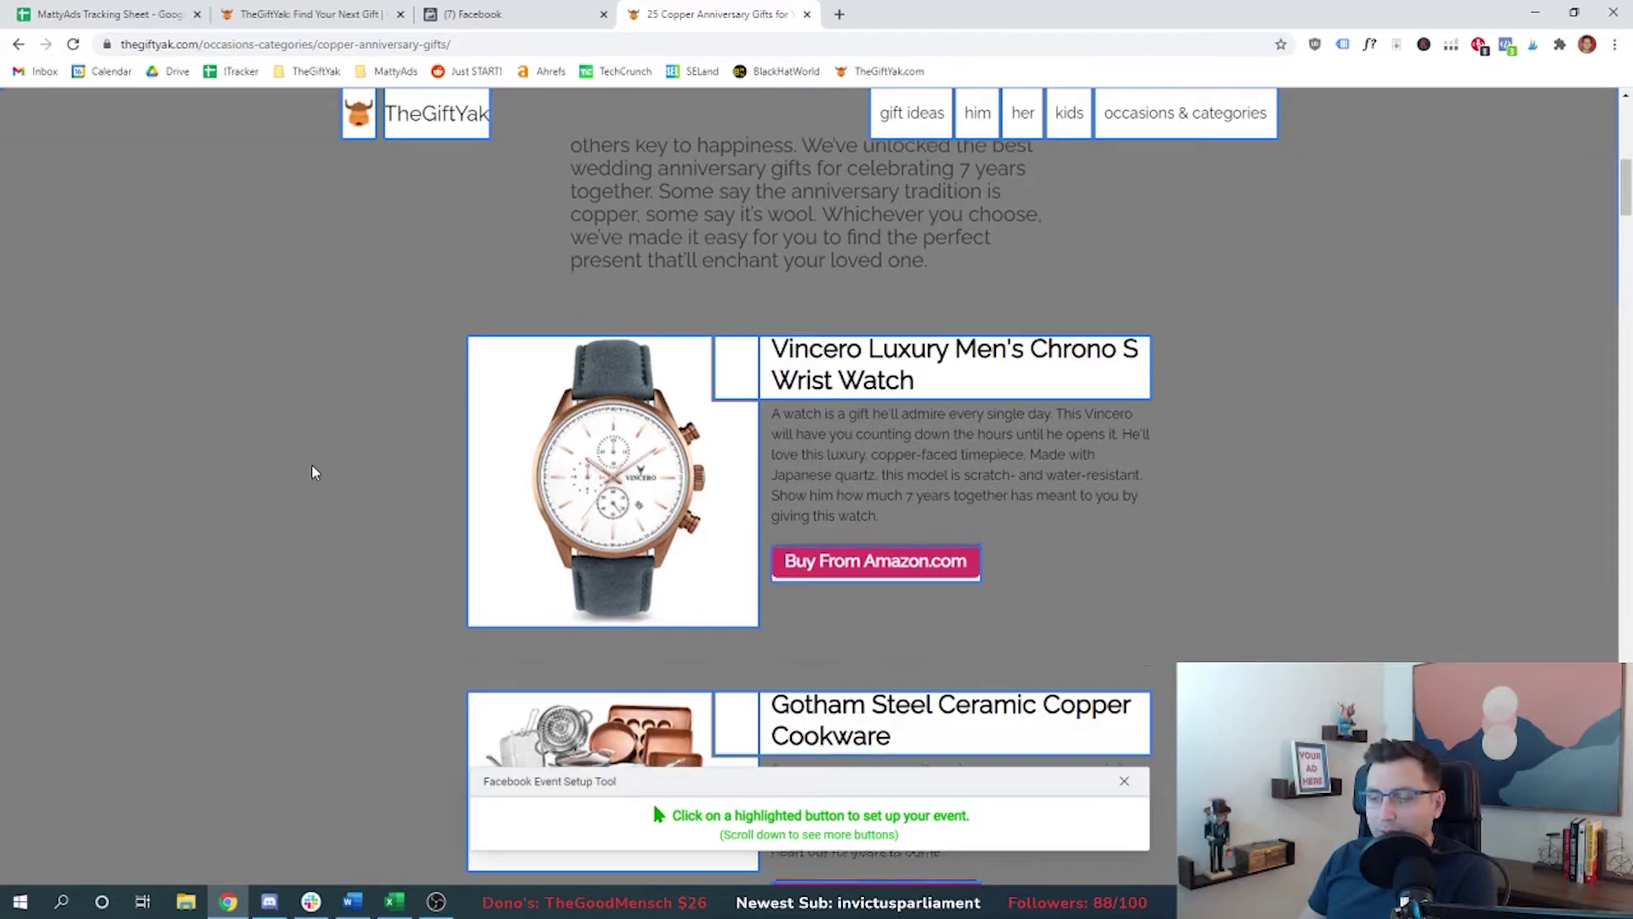
# Select the Vincero watch's Amazon button as the element to track.
pyautogui.scroll(-1, 312, 472)
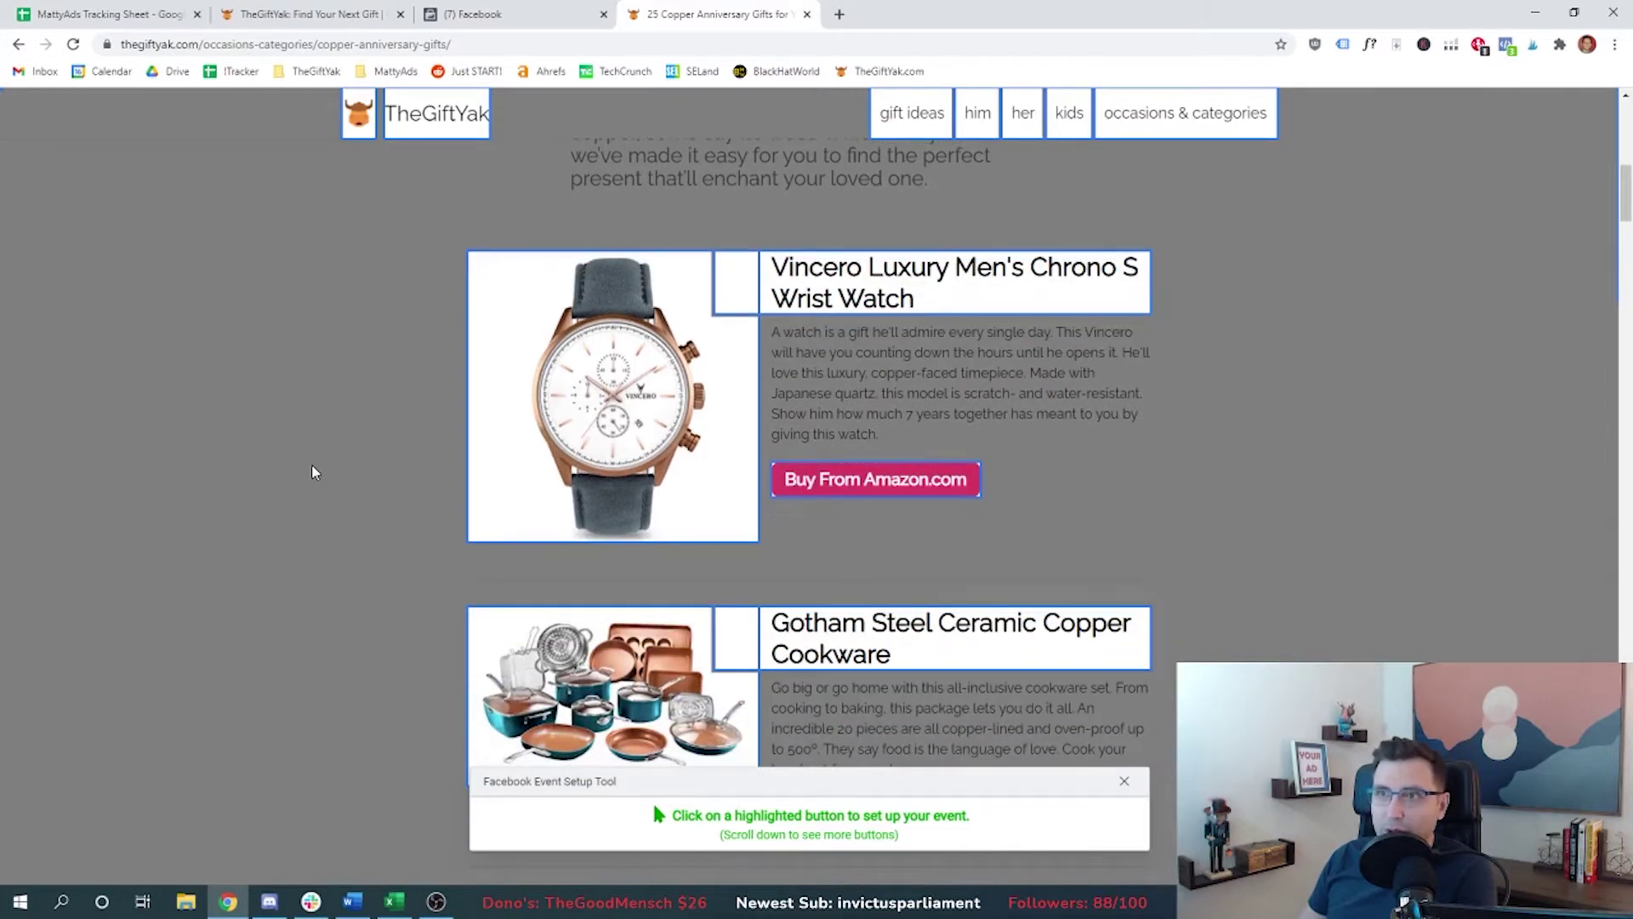
pyautogui.scroll(-2, 382, 450)
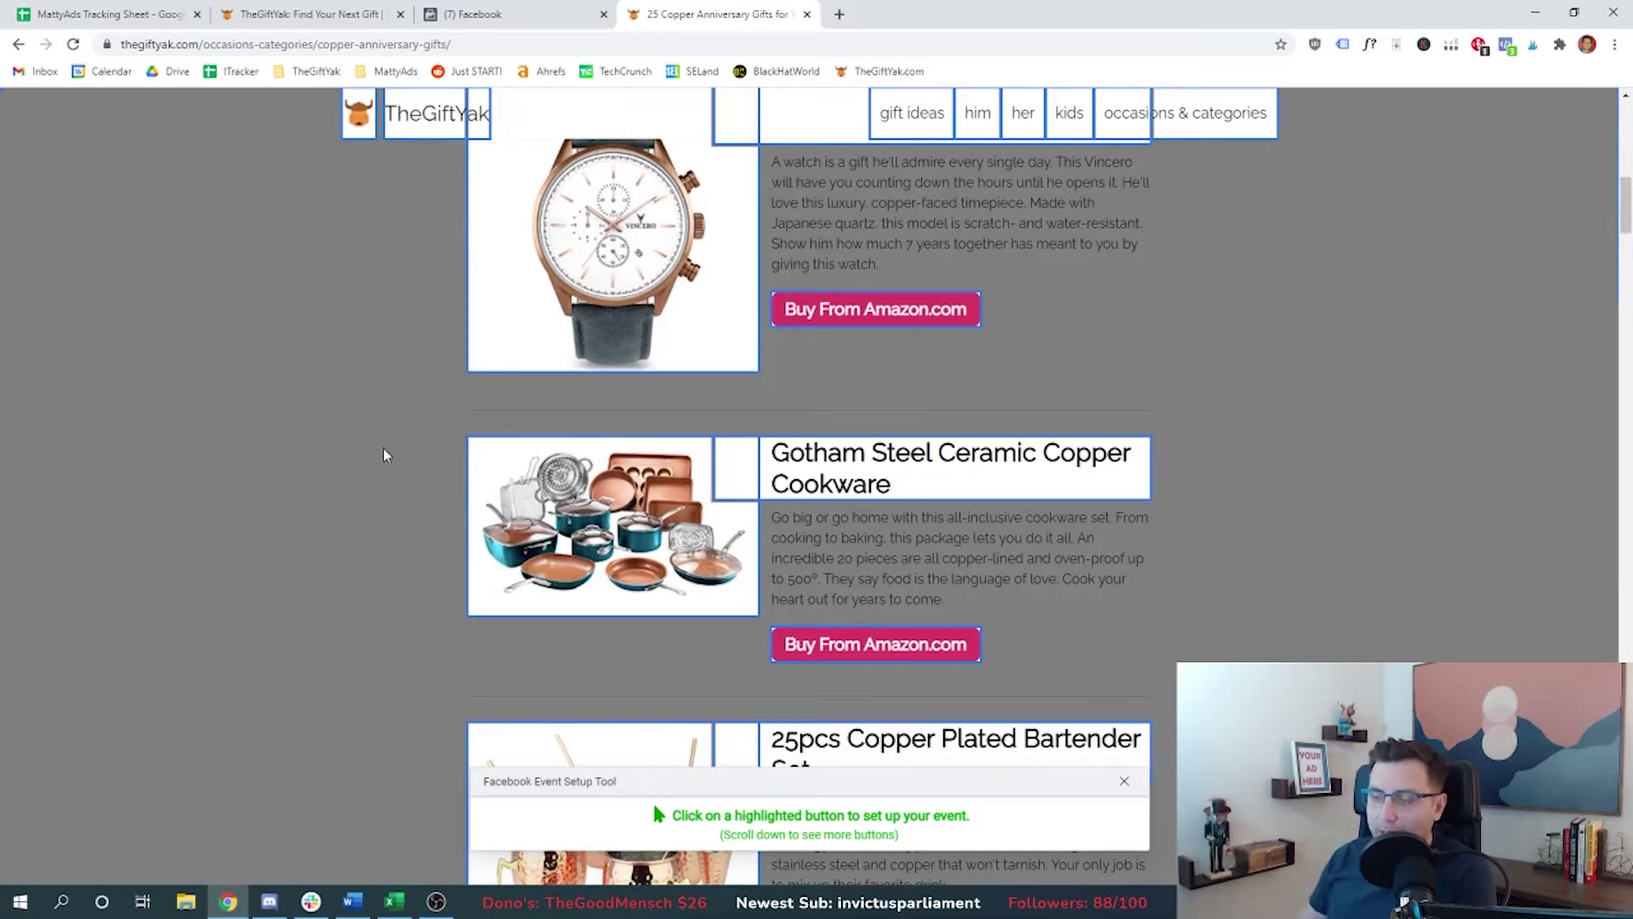
pyautogui.scroll(-1, 382, 448)
pyautogui.scroll(-1, 383, 449)
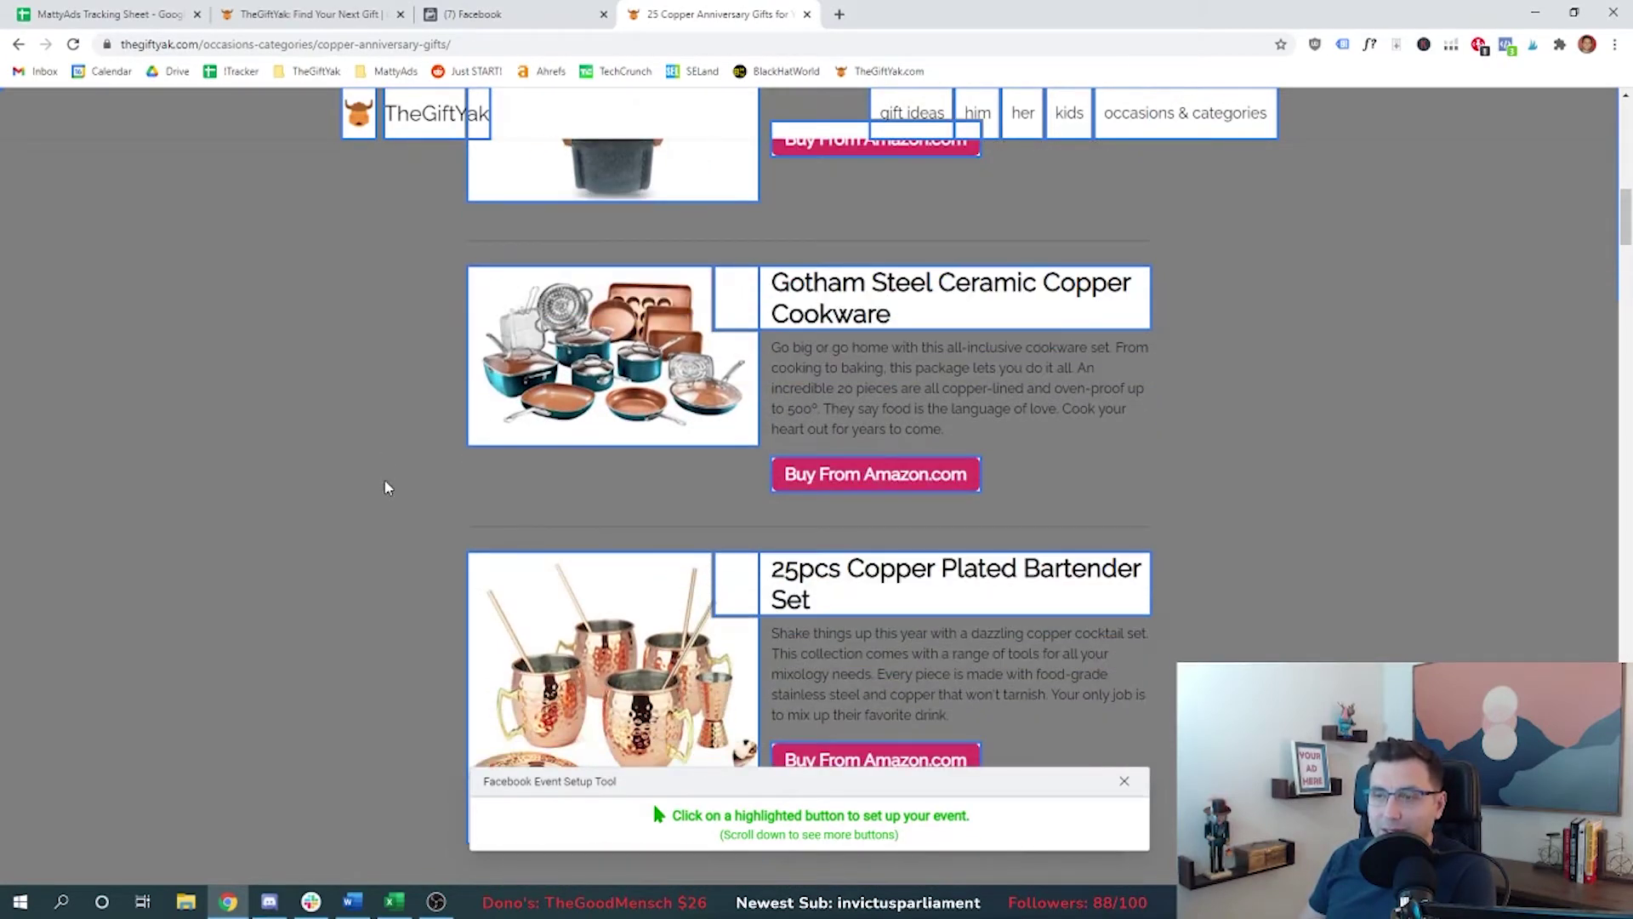
pyautogui.scroll(-2, 386, 485)
pyautogui.scroll(9, 274, 474)
pyautogui.scroll(-2, 275, 474)
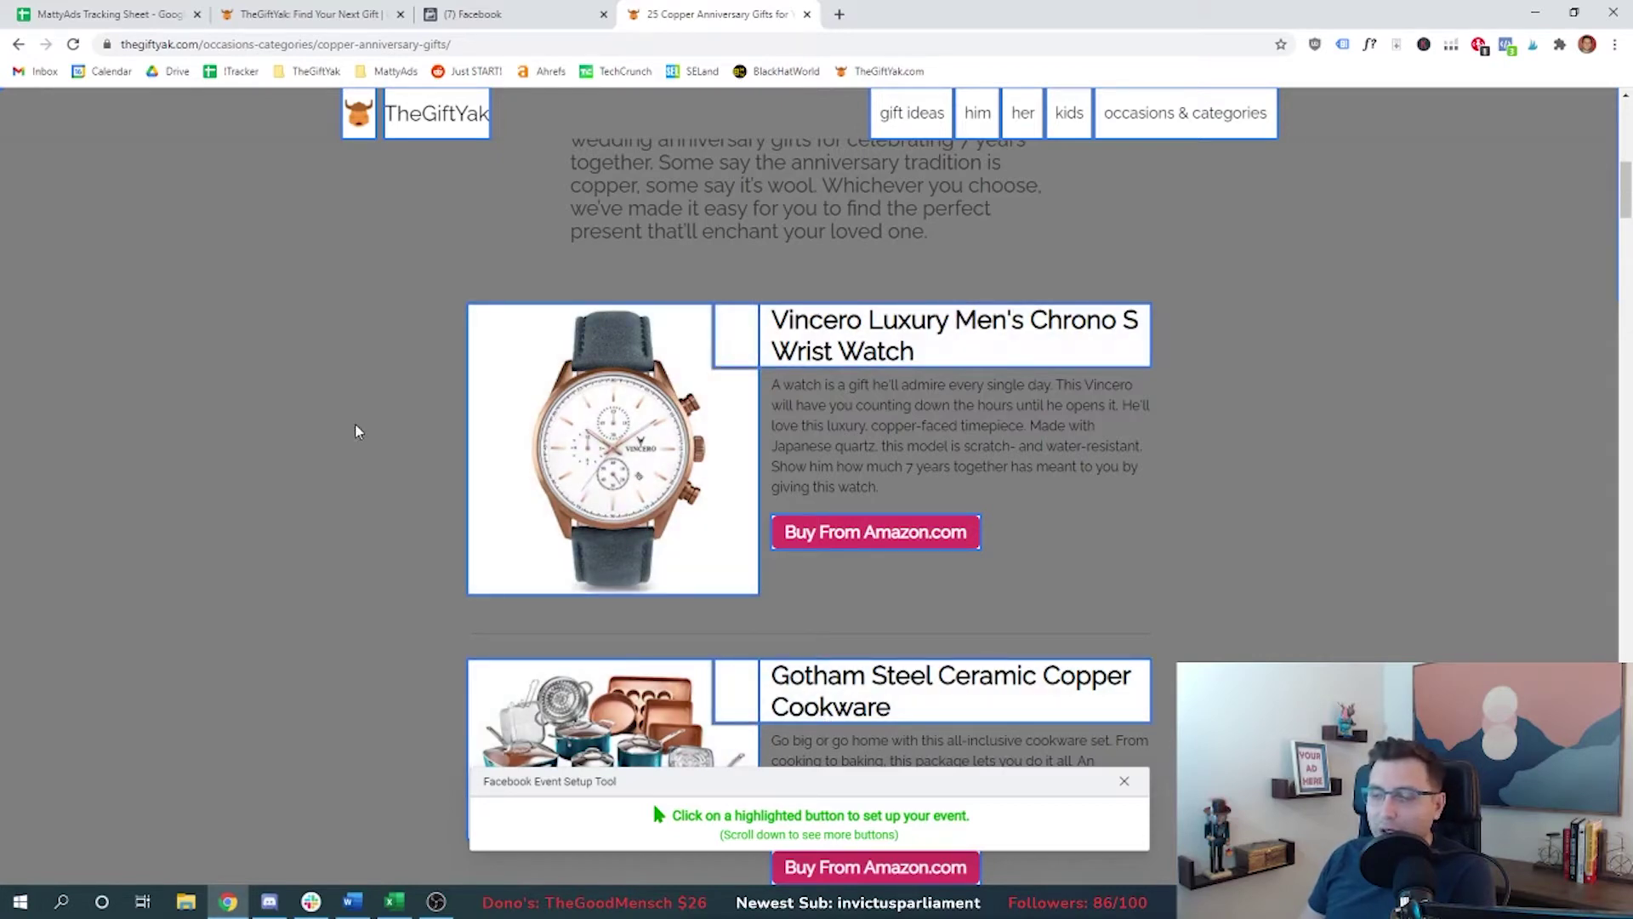
pyautogui.click(606, 395)
# Make it a Purchase event with Don't include value, and confirm.
pyautogui.click(204, 178)
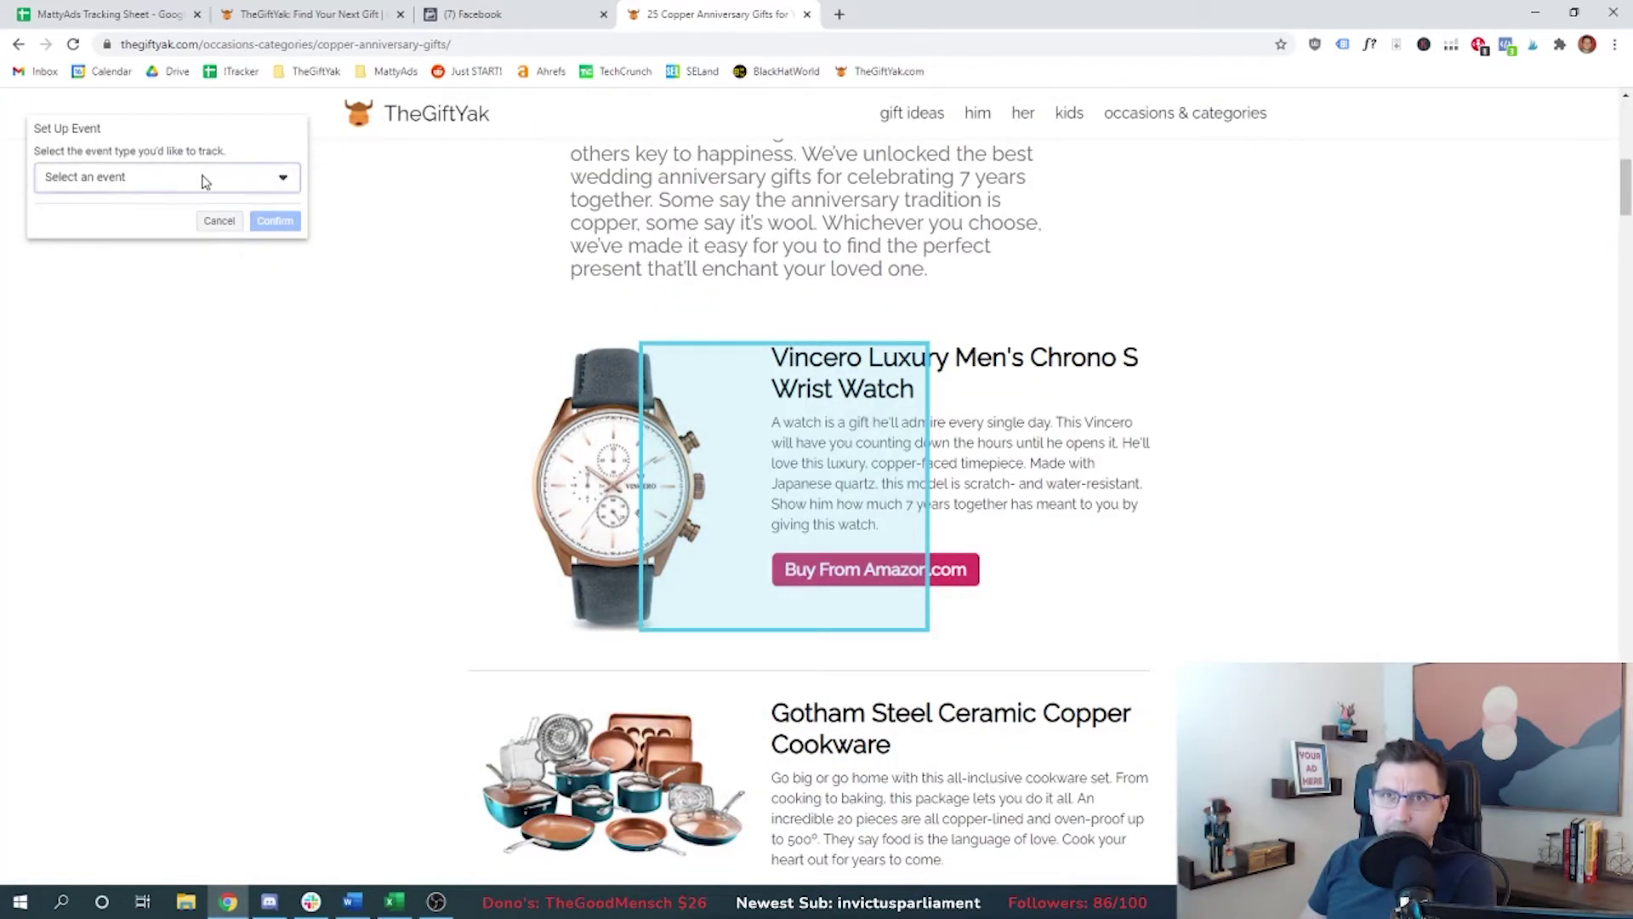
pyautogui.click(134, 333)
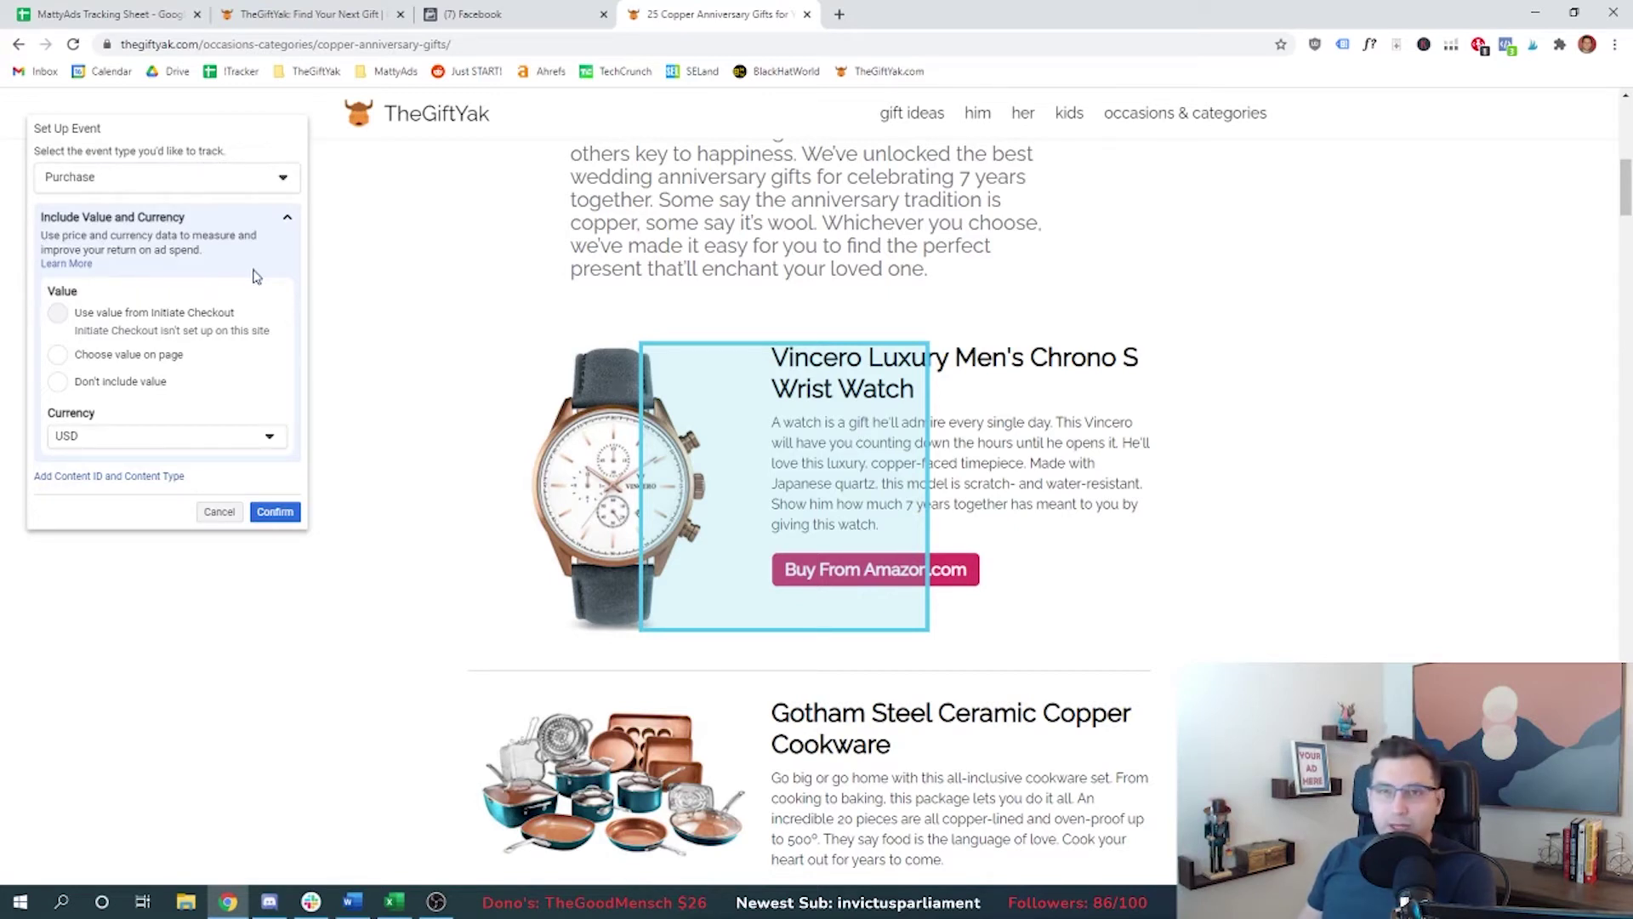
pyautogui.click(146, 384)
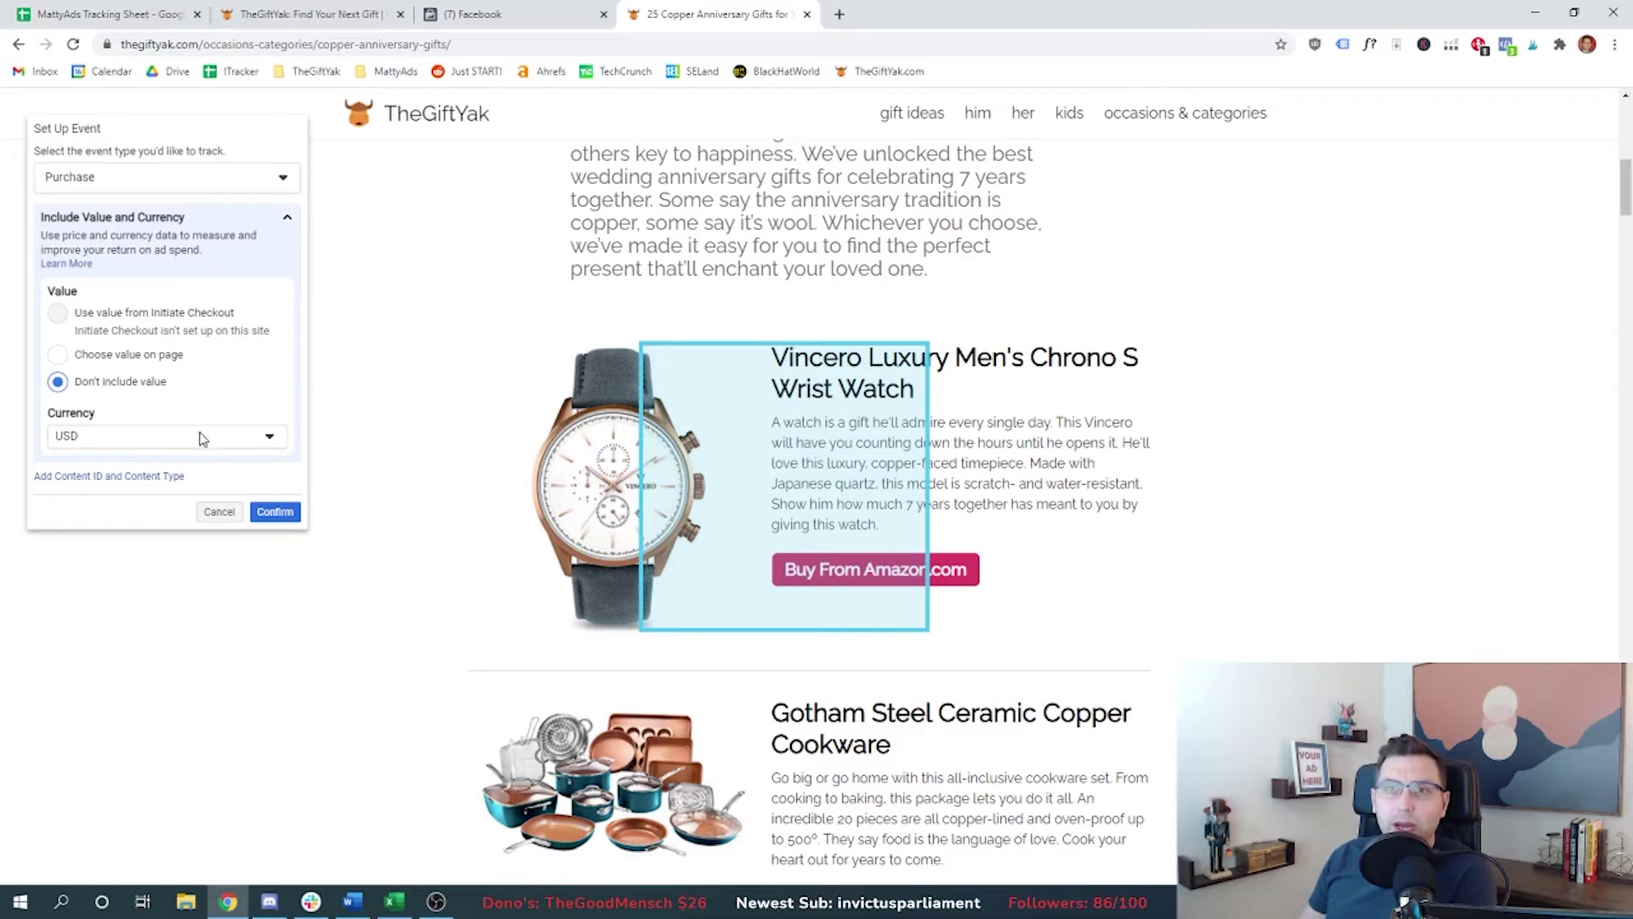
pyautogui.click(272, 512)
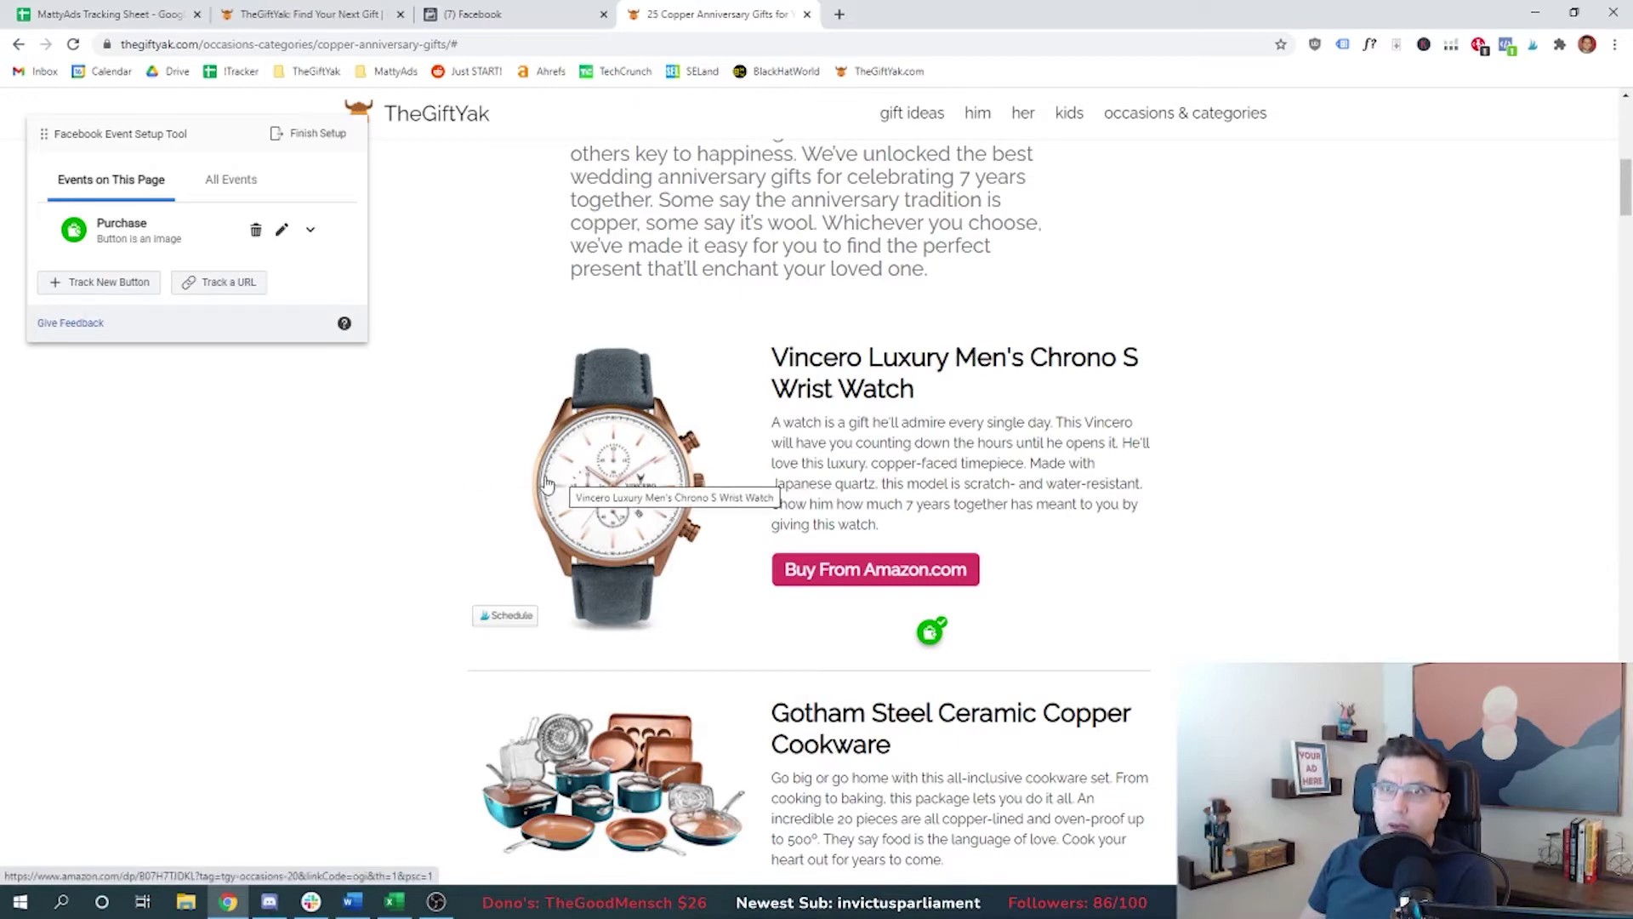
# Open the copper gifts article from Test Events by pasting its URL into the test website field.
pyautogui.hotkey('ctrl', 'shift', 'Tab')
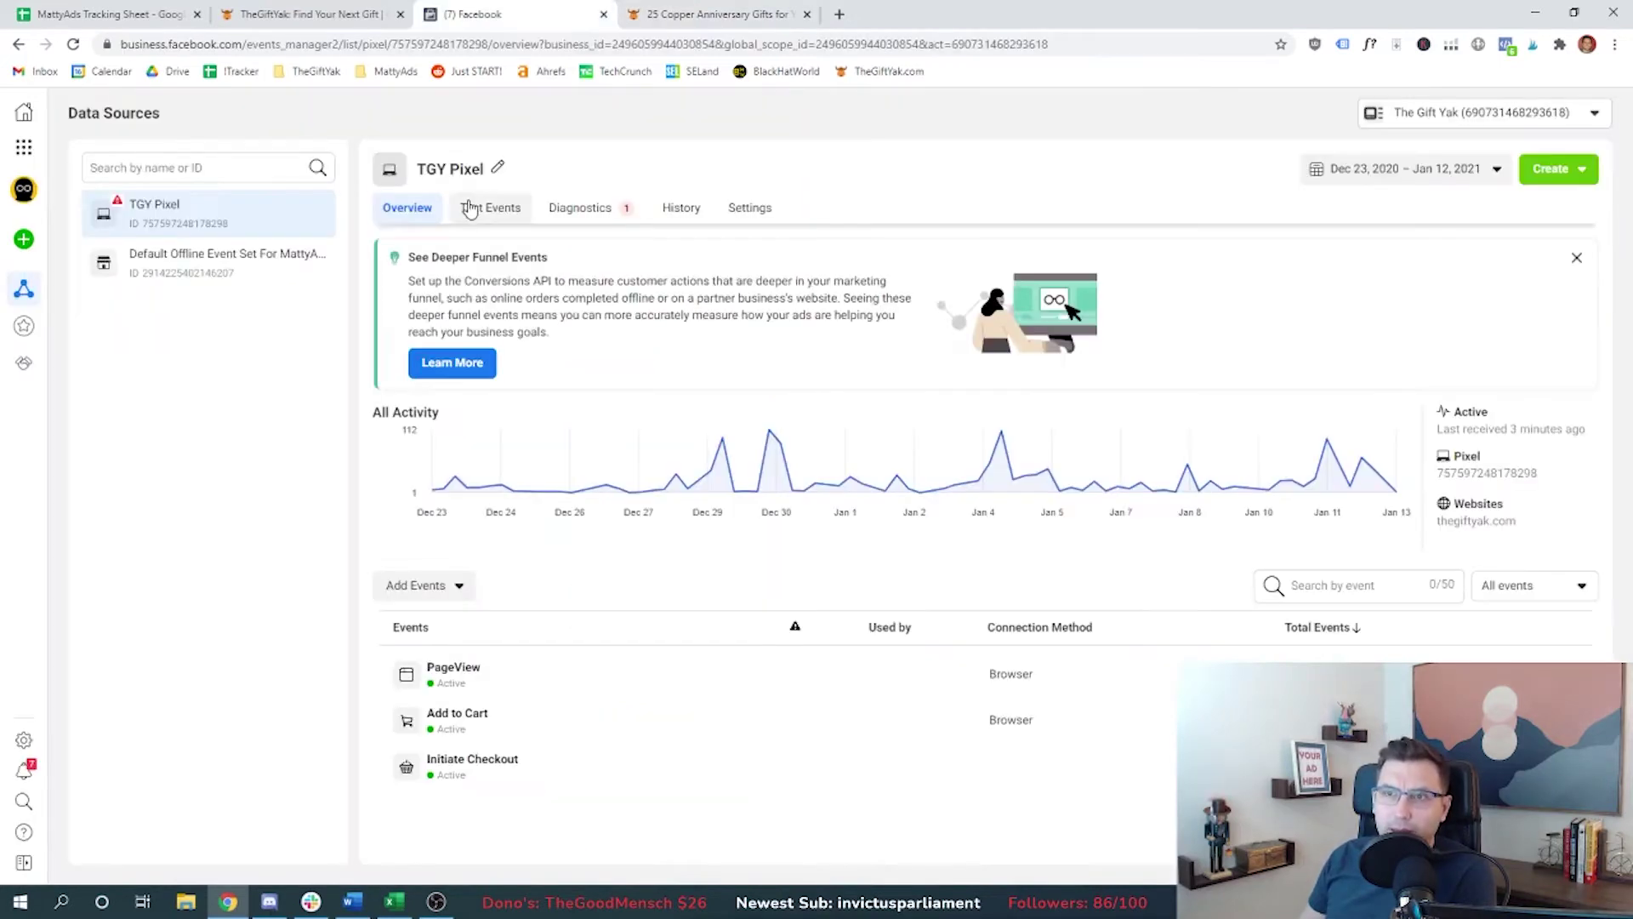
pyautogui.click(479, 209)
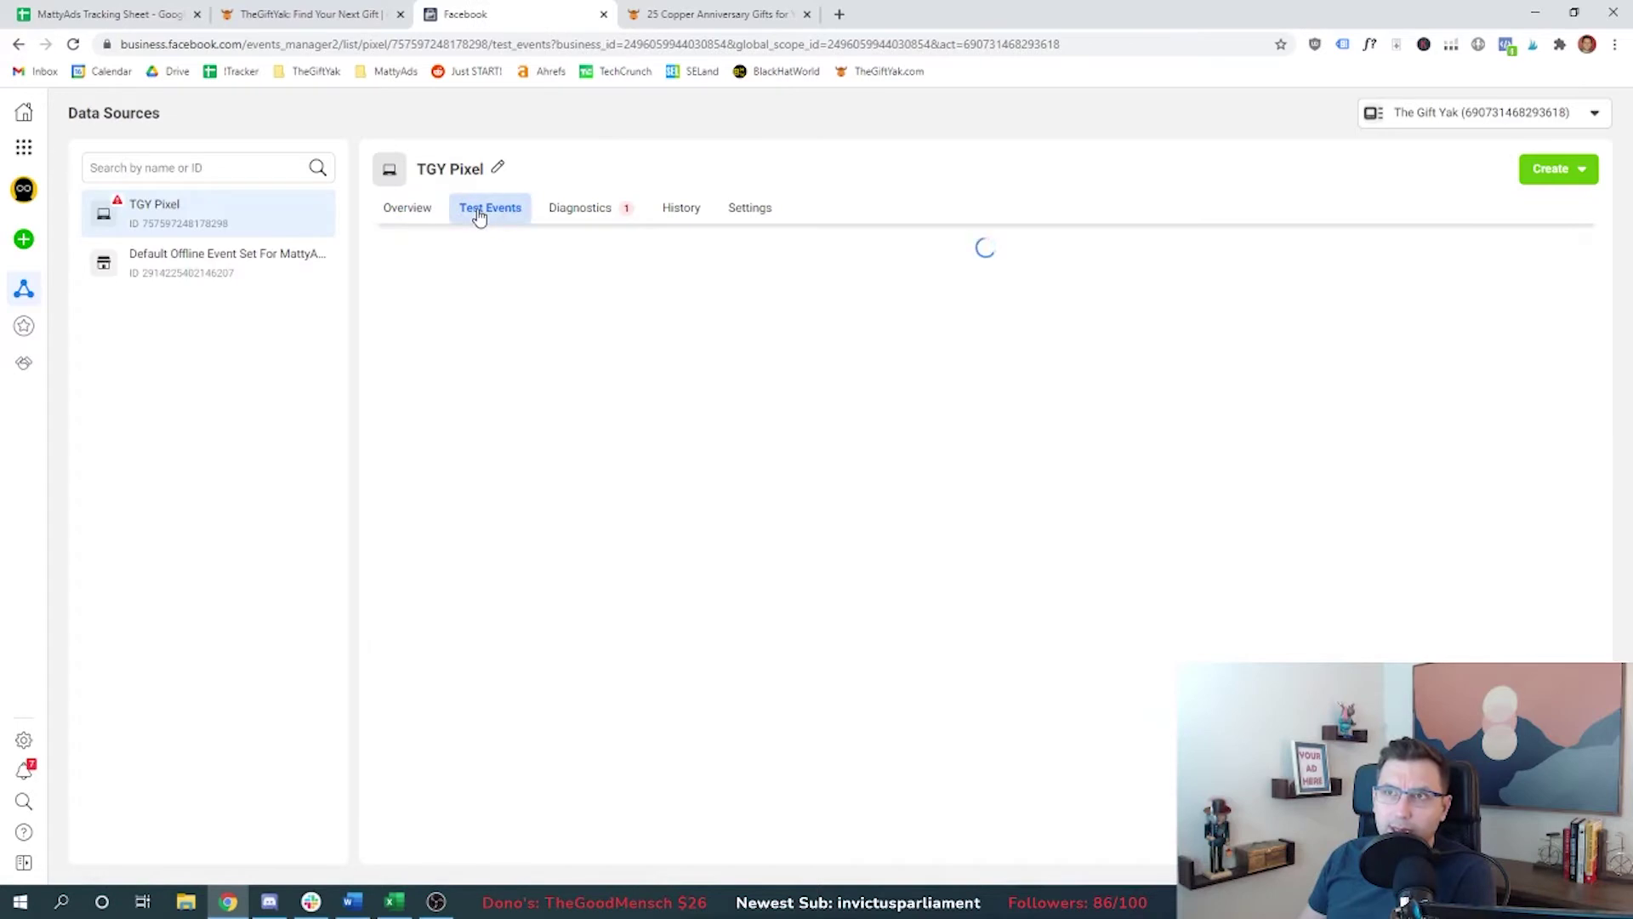
pyautogui.hotkey('ctrl', 'Tab')
pyautogui.click(458, 44)
pyautogui.hotkey('ctrl', 'c')
pyautogui.click(496, 13)
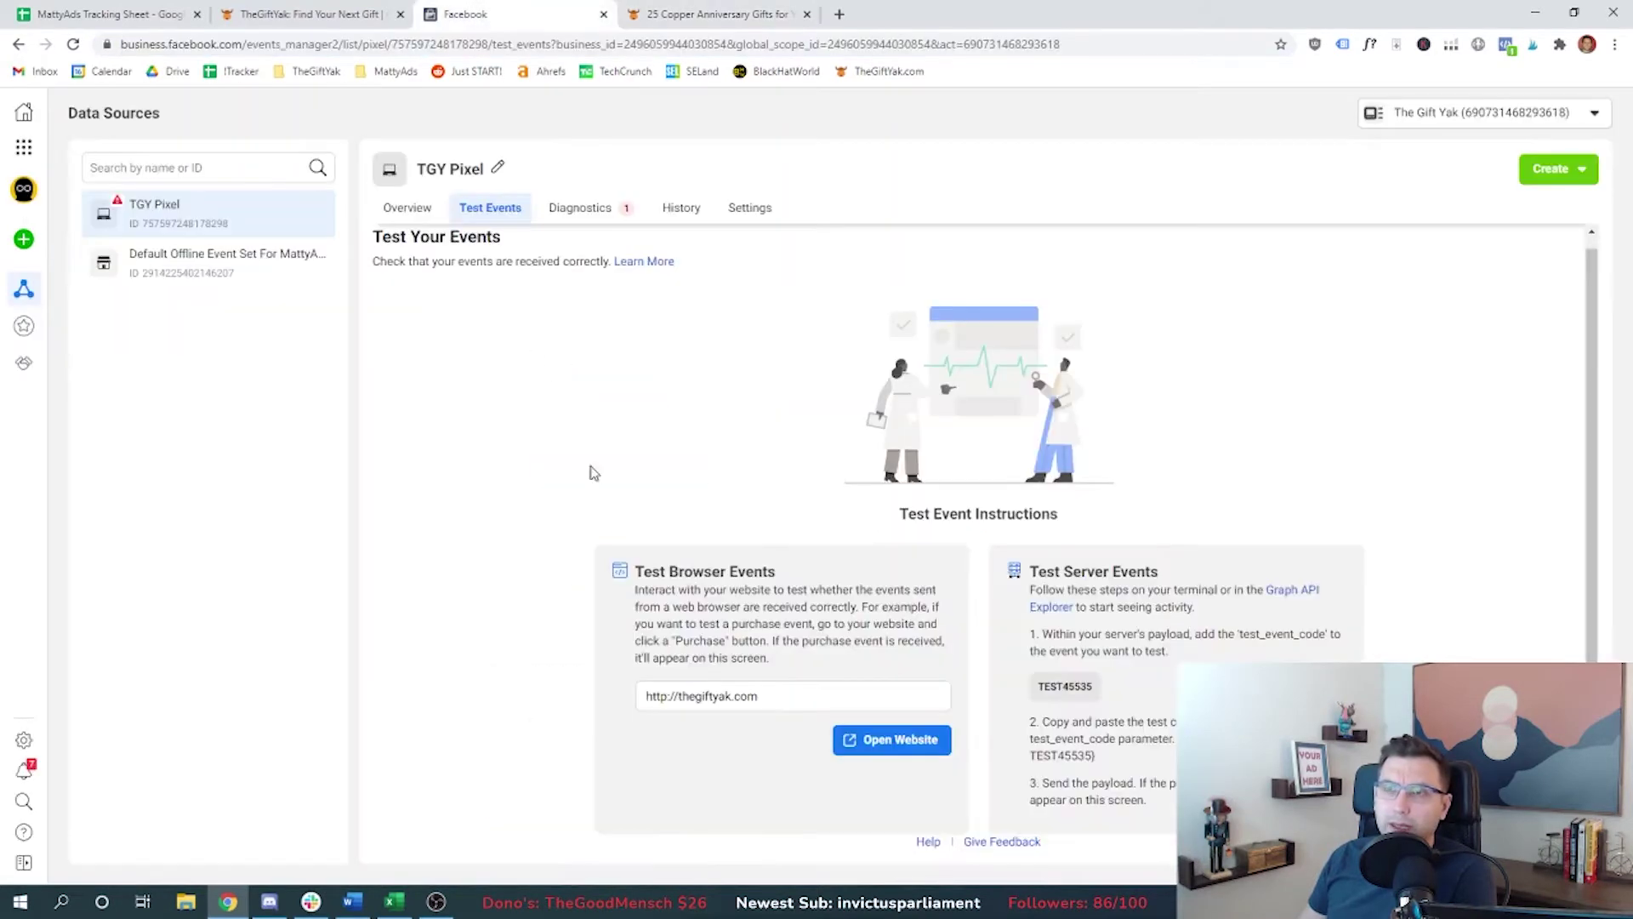
pyautogui.tripleClick(737, 696)
pyautogui.hotkey('ctrl', 'v')
pyautogui.click(871, 747)
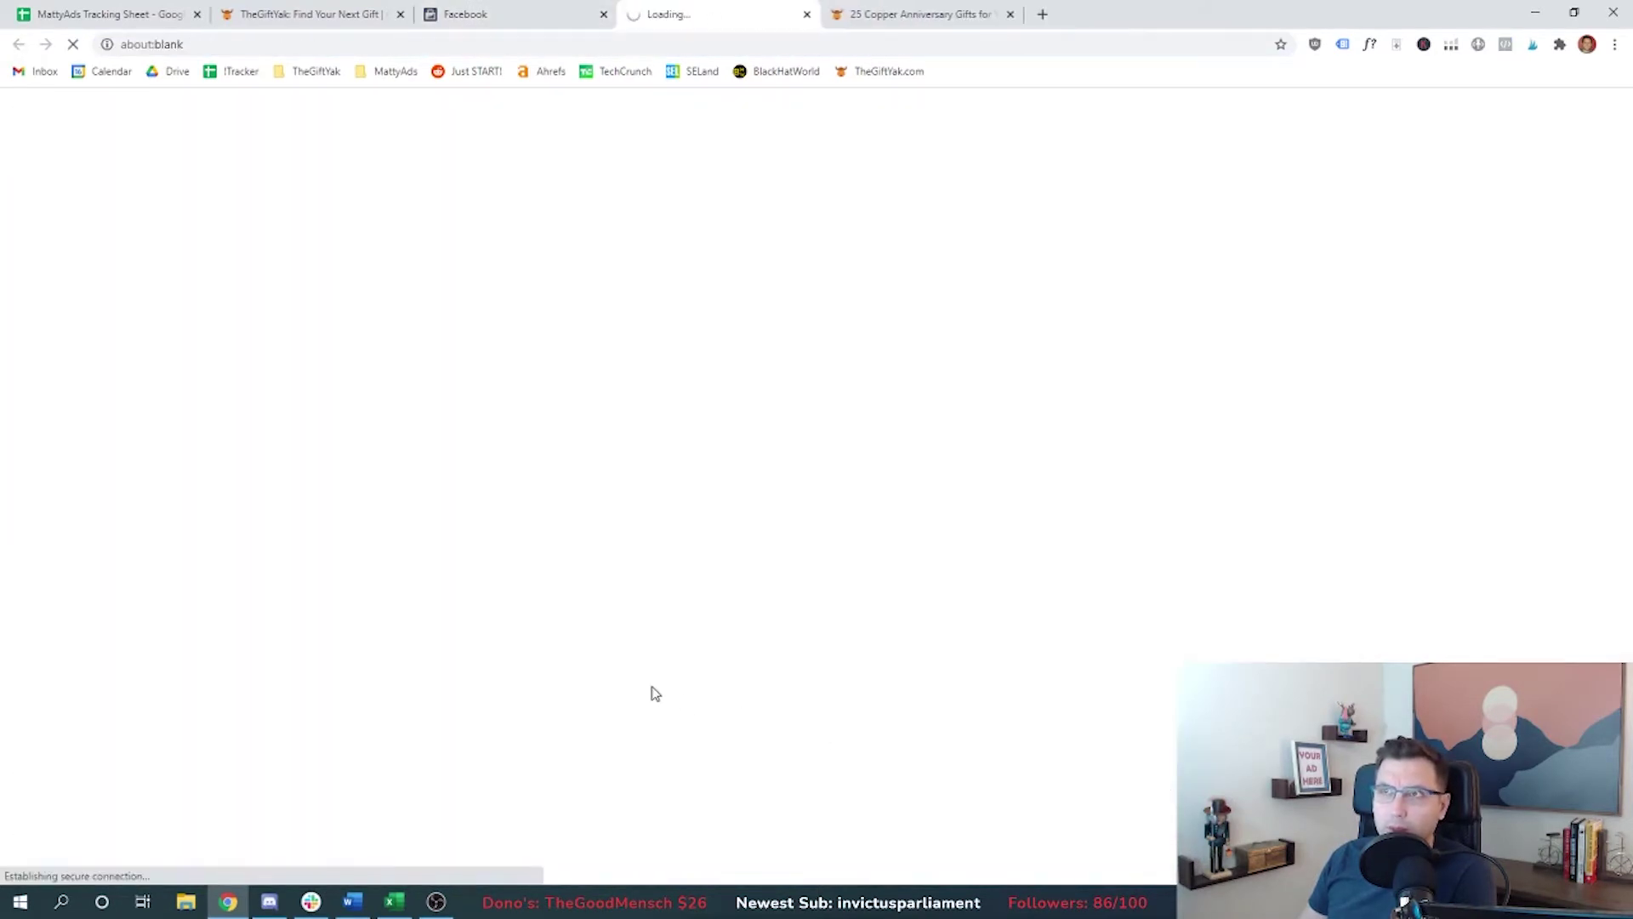
# Click the Vincero watch and Gotham Steel Amazon links, check Test Events, then delete the Purchase event.
pyautogui.scroll(-10, 595, 553)
pyautogui.click(639, 452)
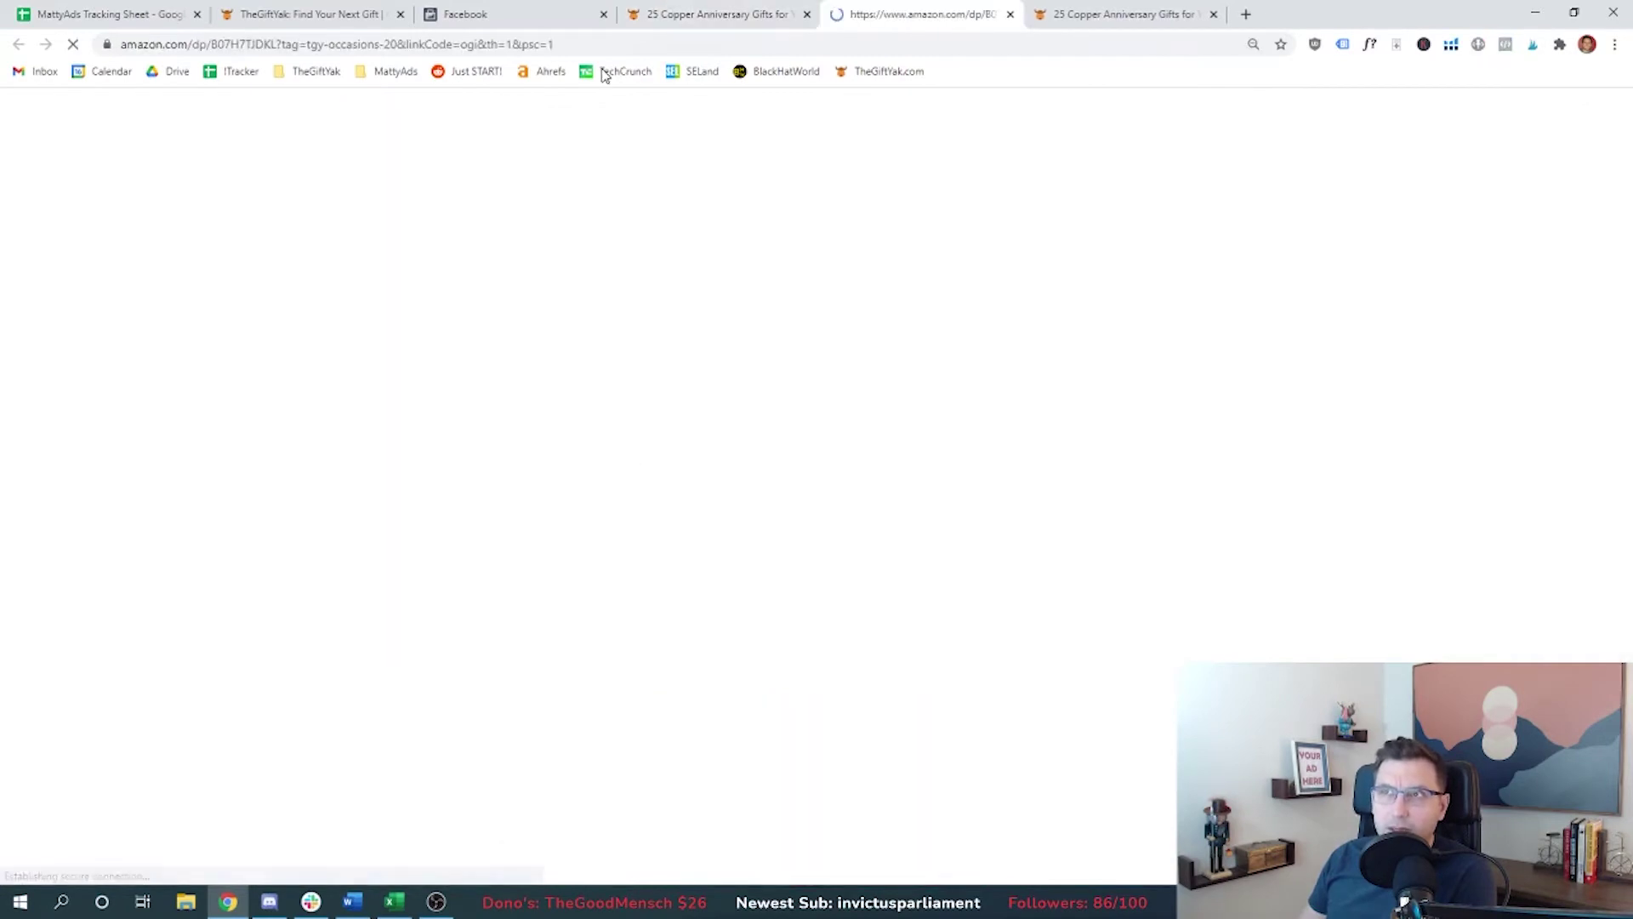
pyautogui.click(525, 10)
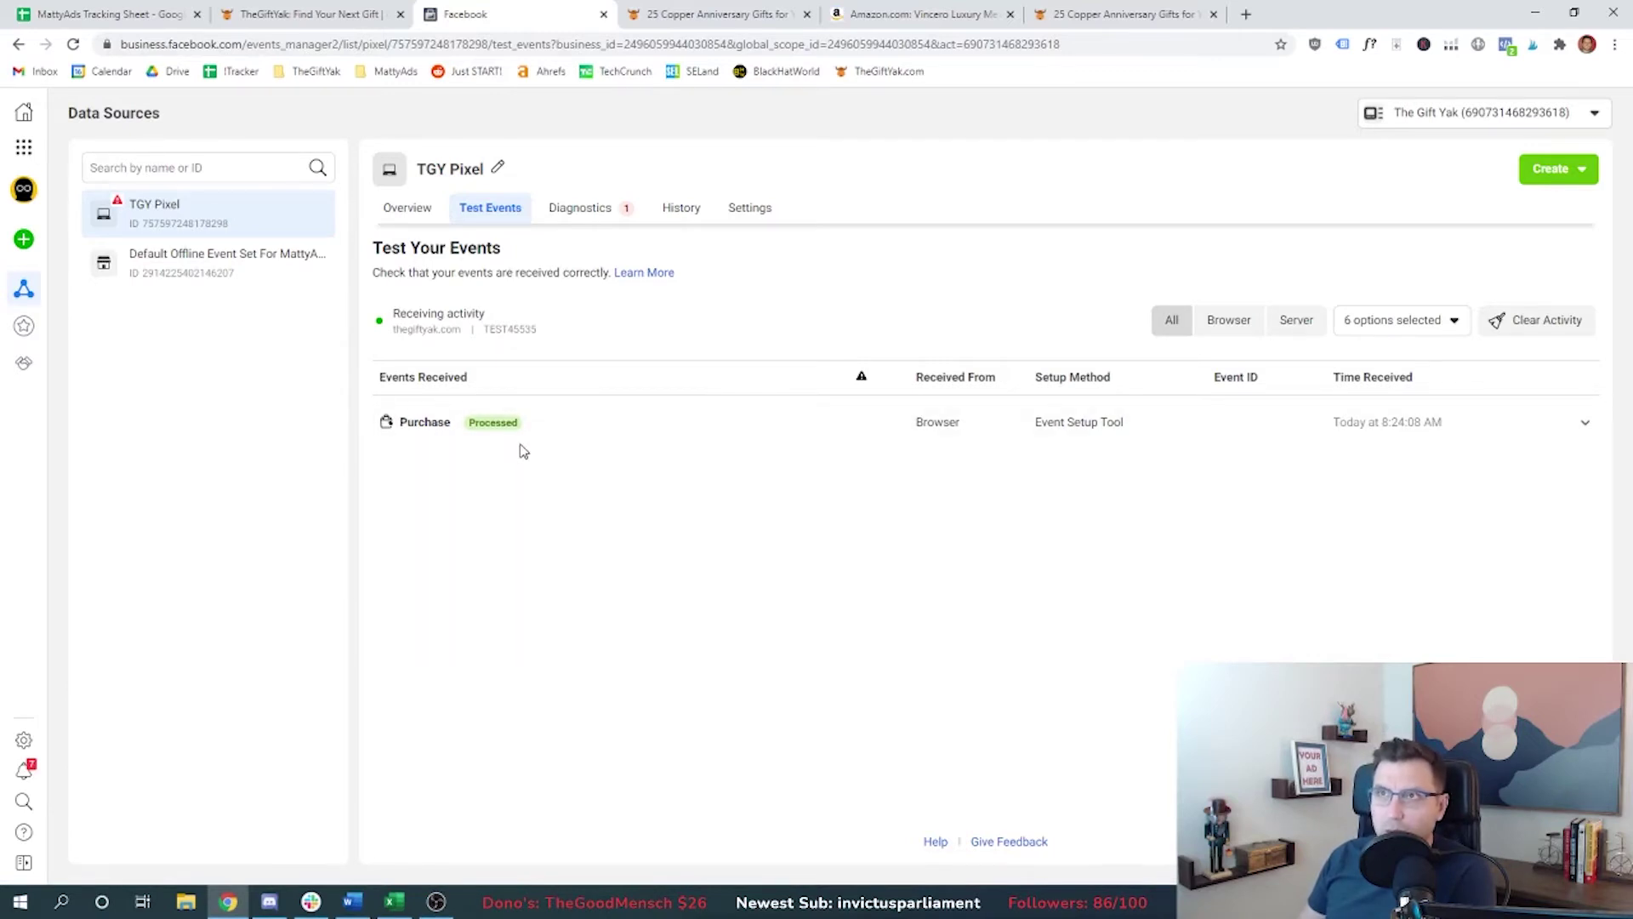
pyautogui.click(756, 15)
pyautogui.scroll(-2, 423, 430)
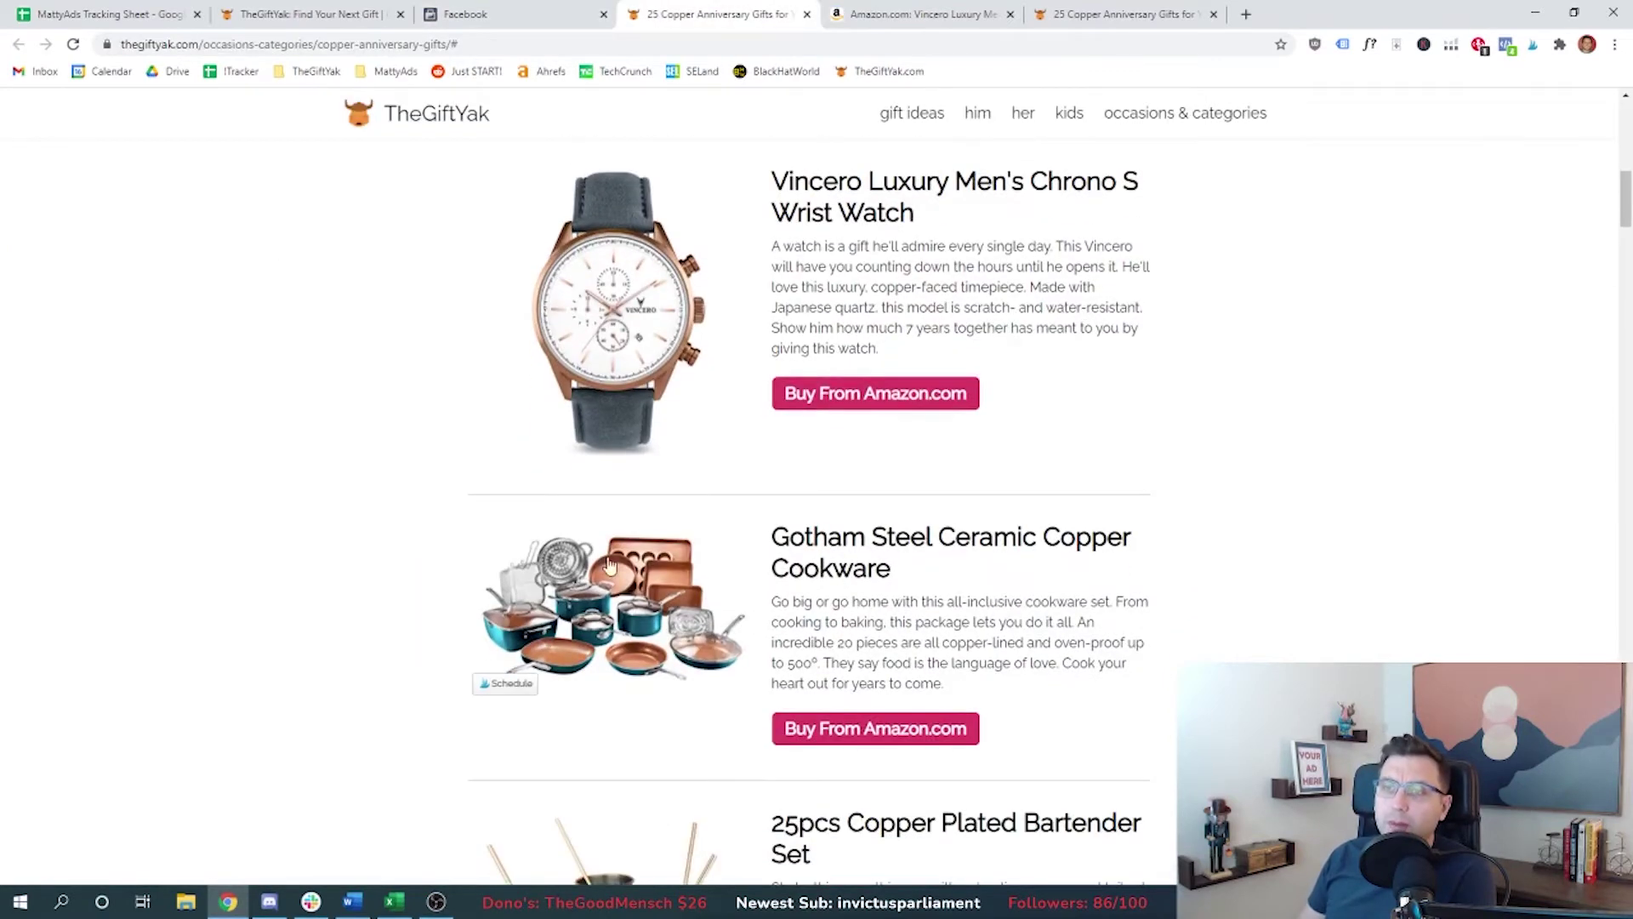
pyautogui.click(620, 577)
pyautogui.hotkey('ctrl', '3')
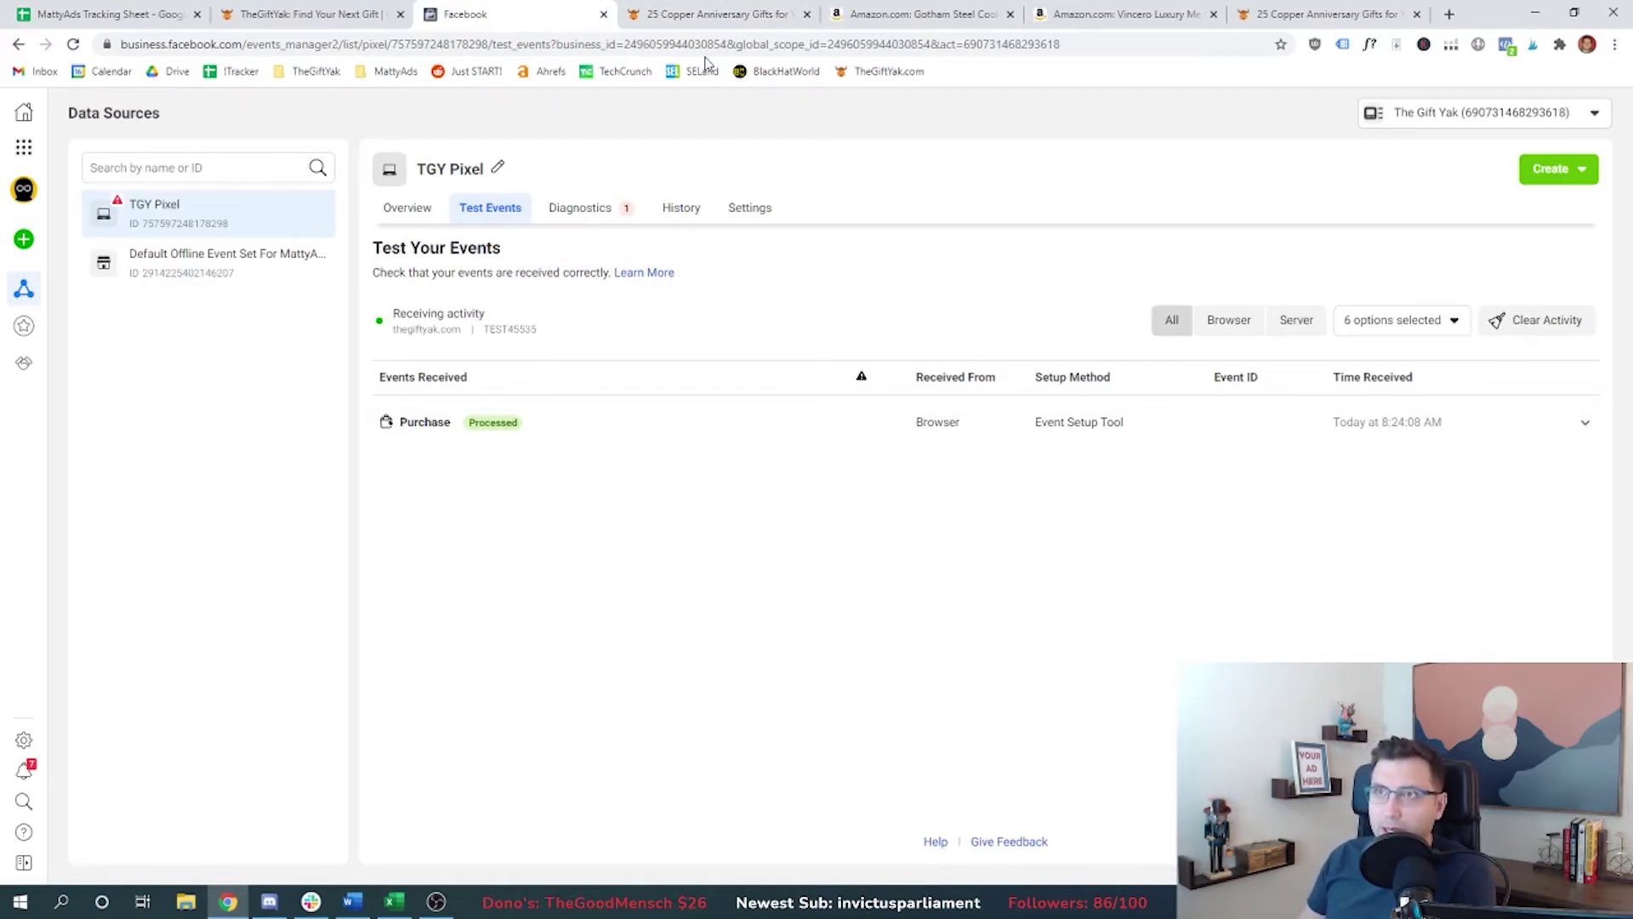
pyautogui.click(687, 10)
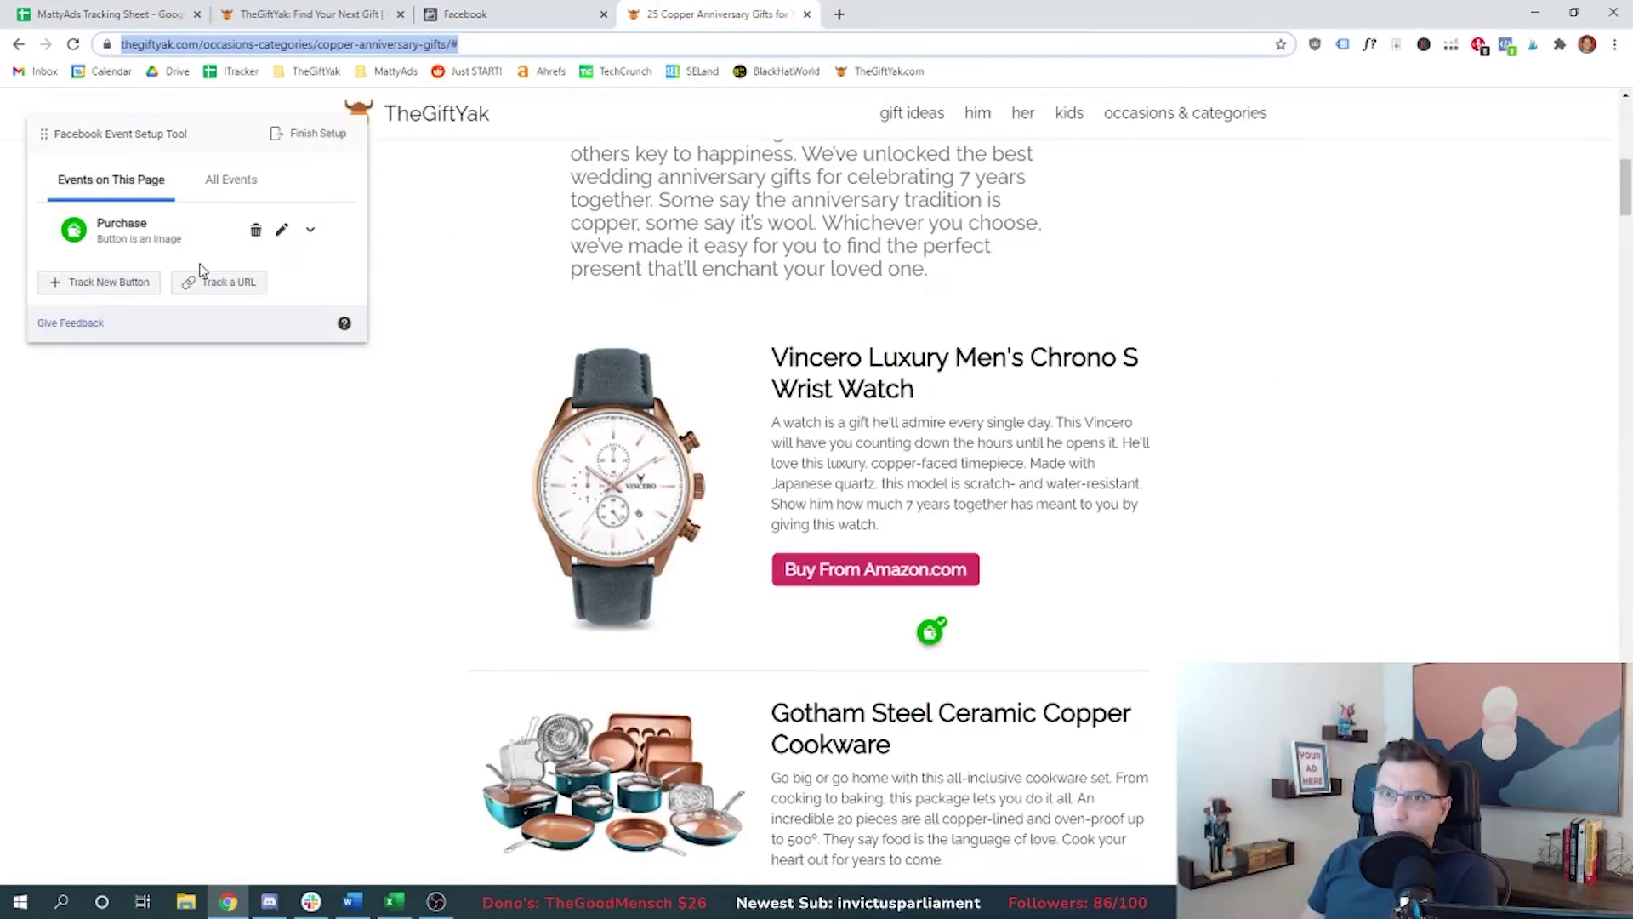
pyautogui.click(255, 231)
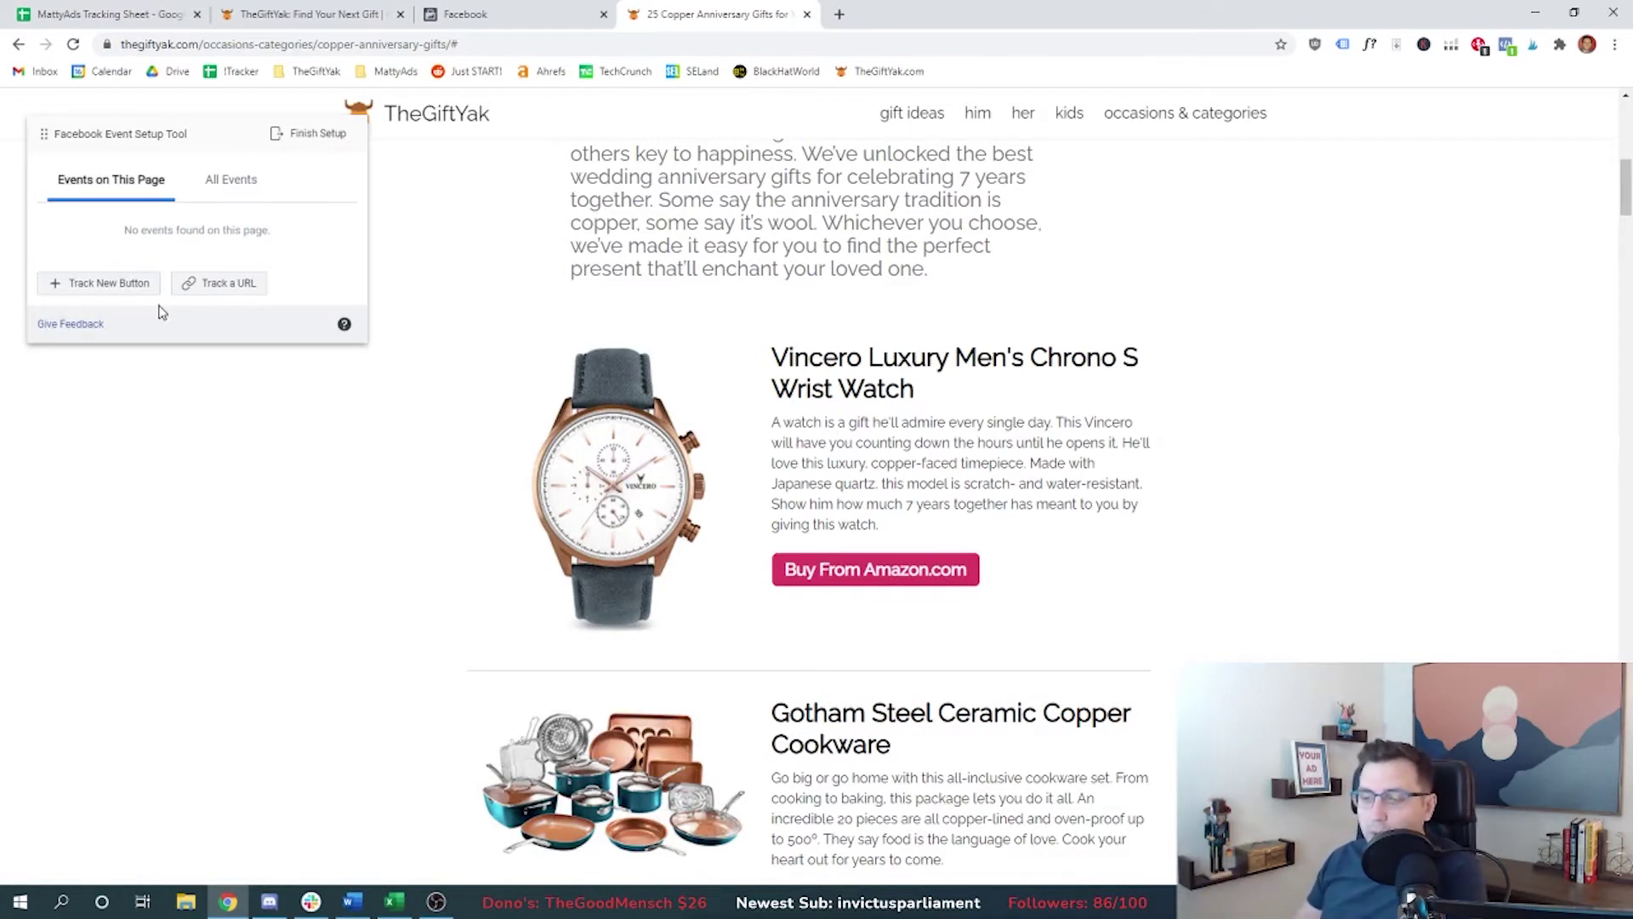
pyautogui.click(239, 293)
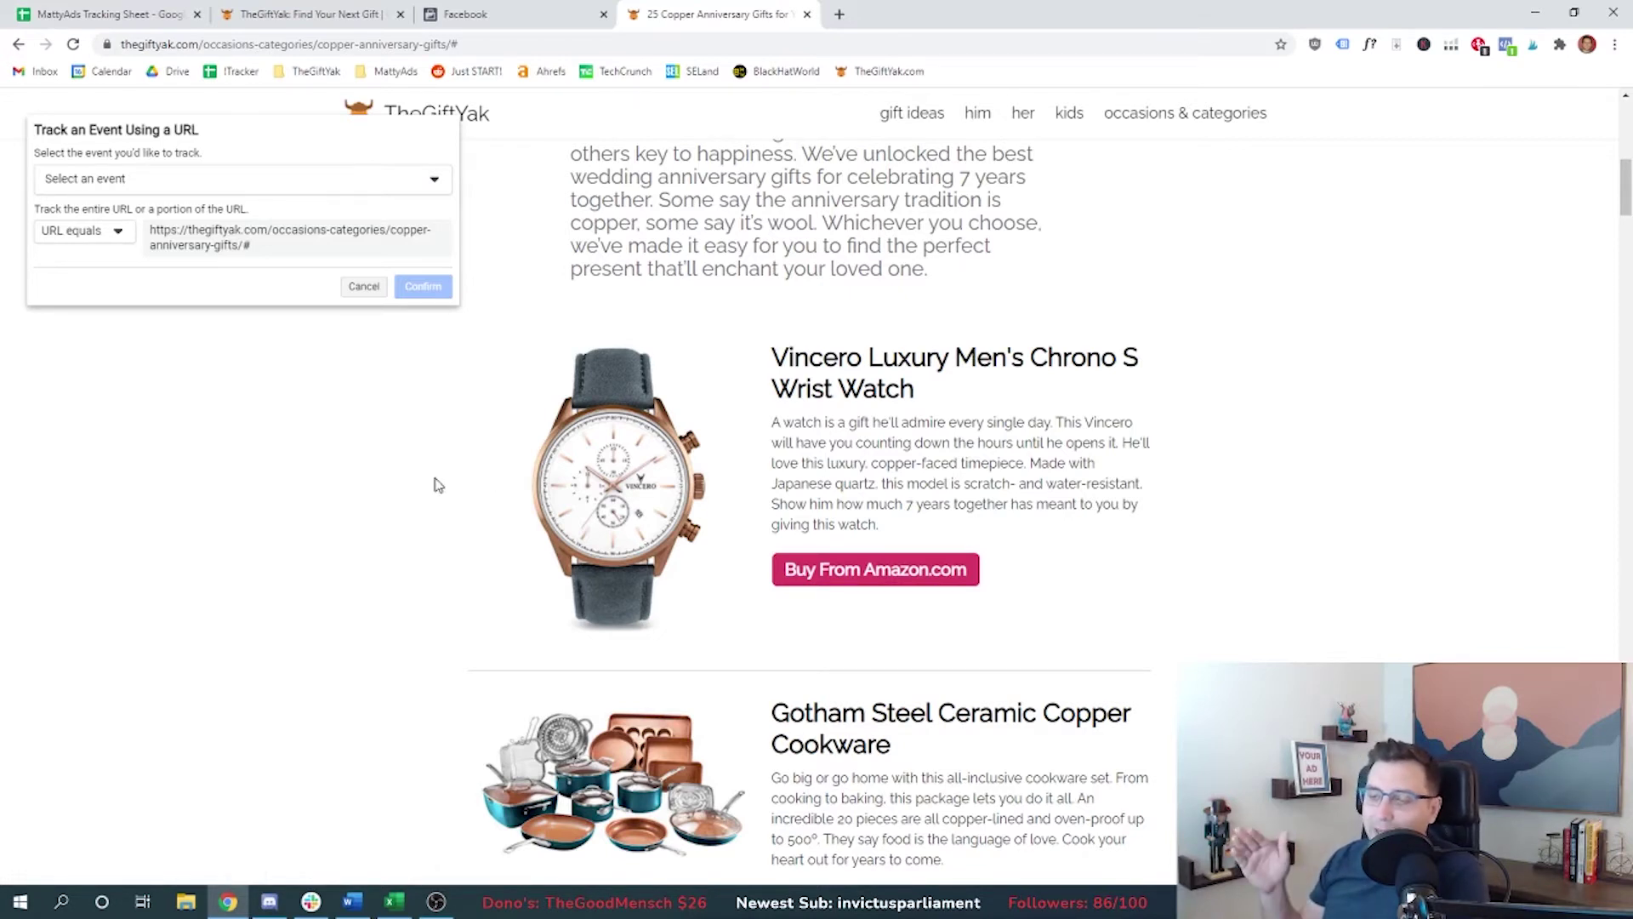
pyautogui.click(171, 180)
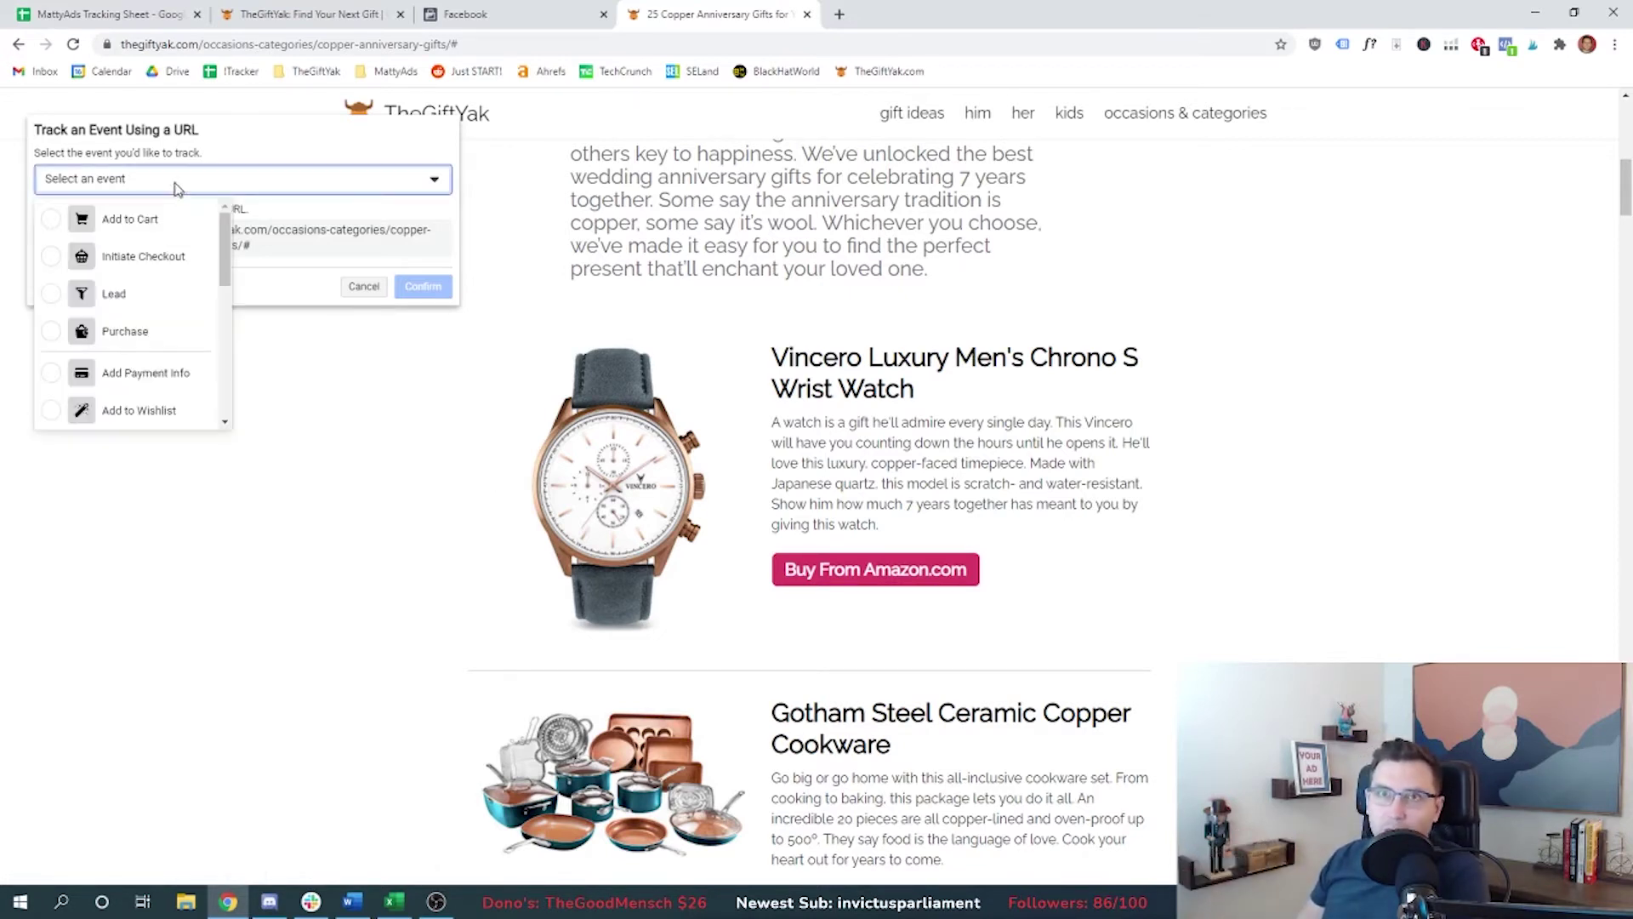
pyautogui.click(85, 339)
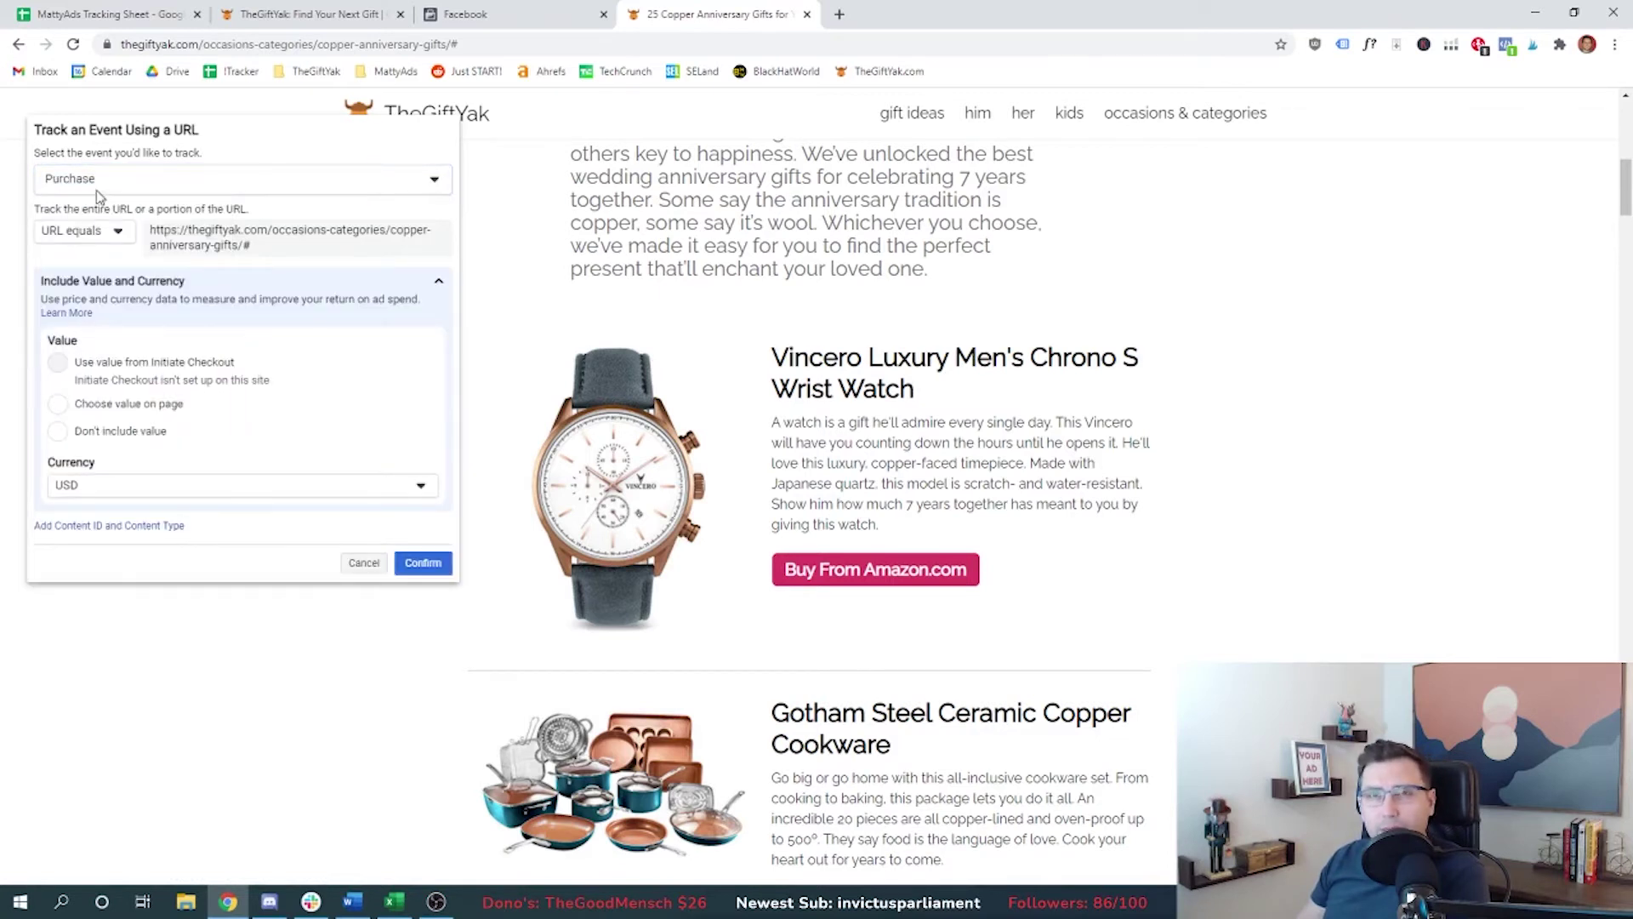
pyautogui.click(124, 233)
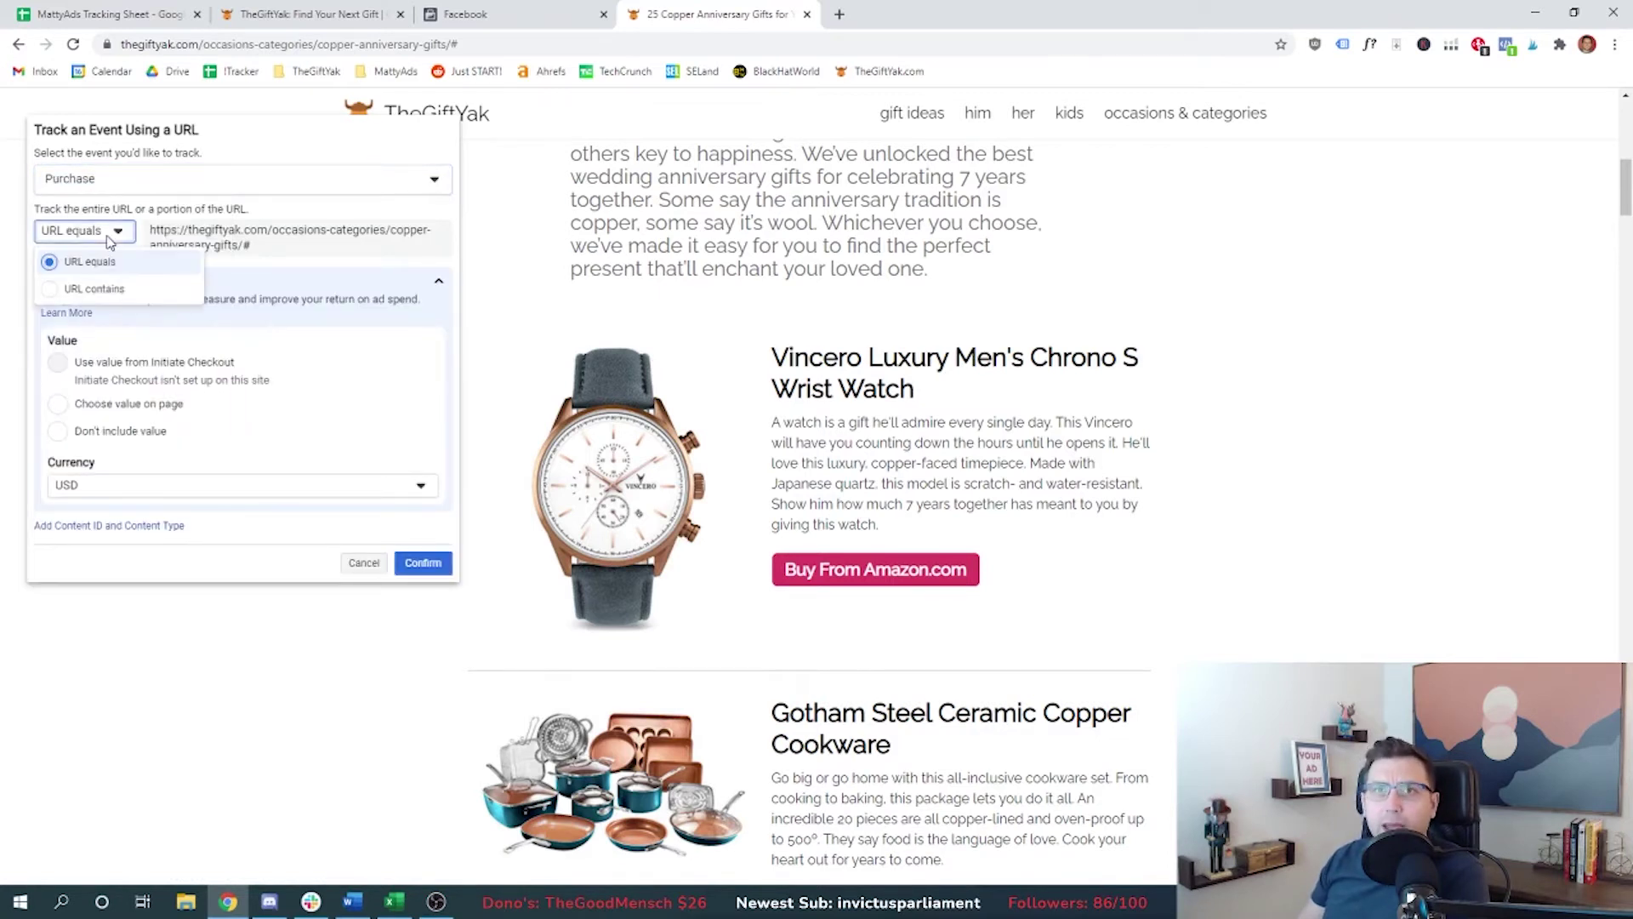
pyautogui.click(124, 296)
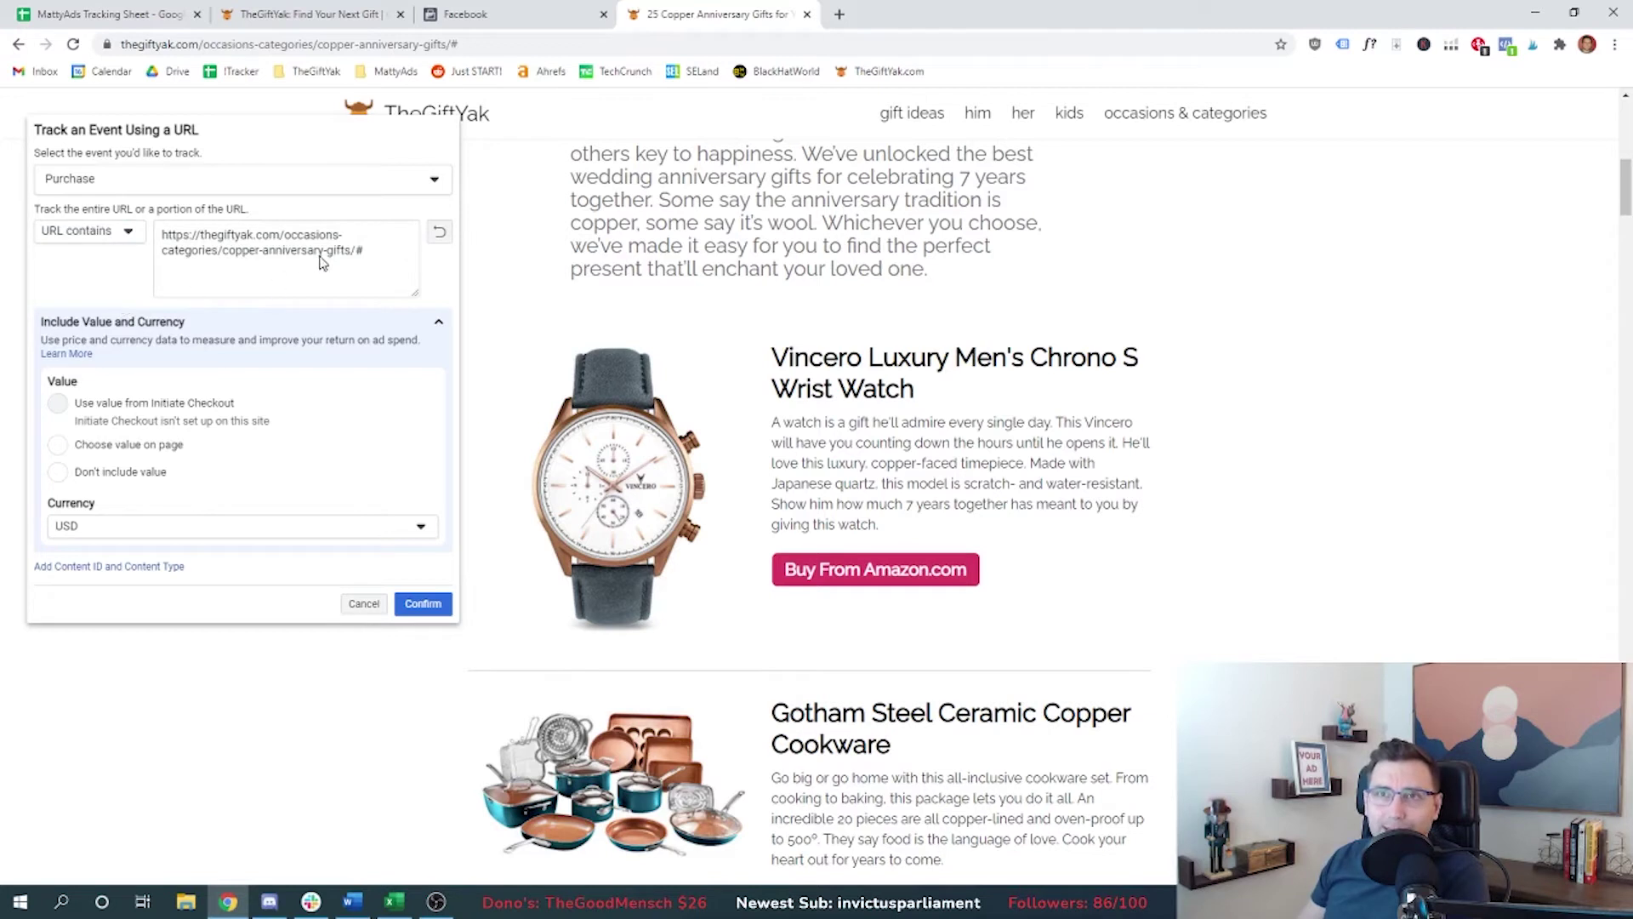
pyautogui.tripleClick(170, 247)
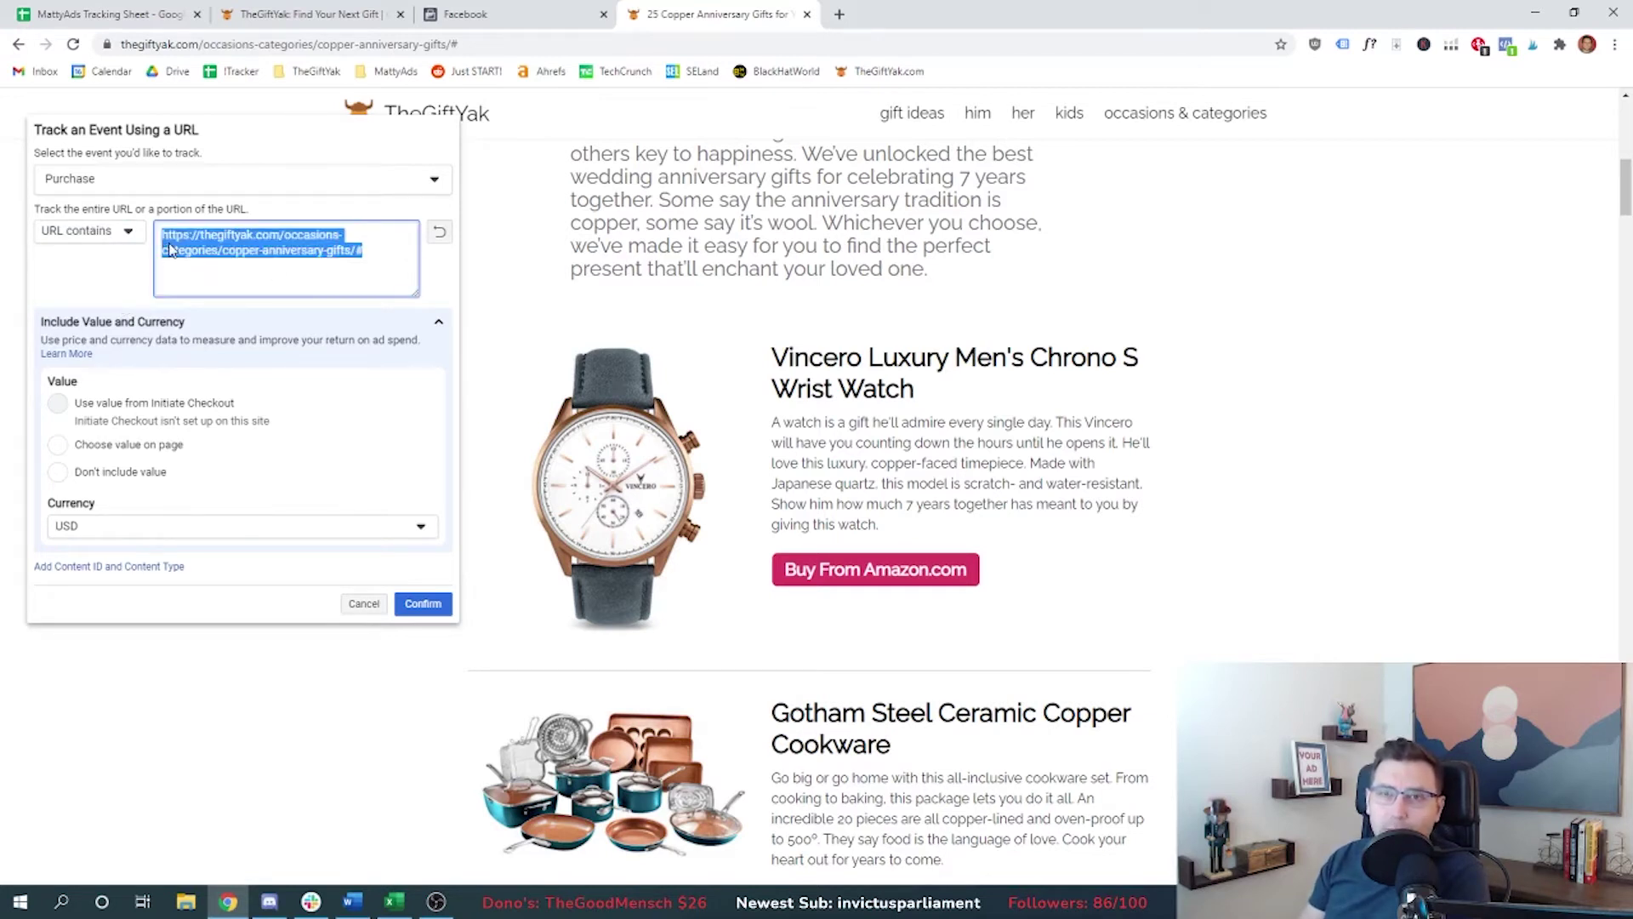
pyautogui.write('amazon.')
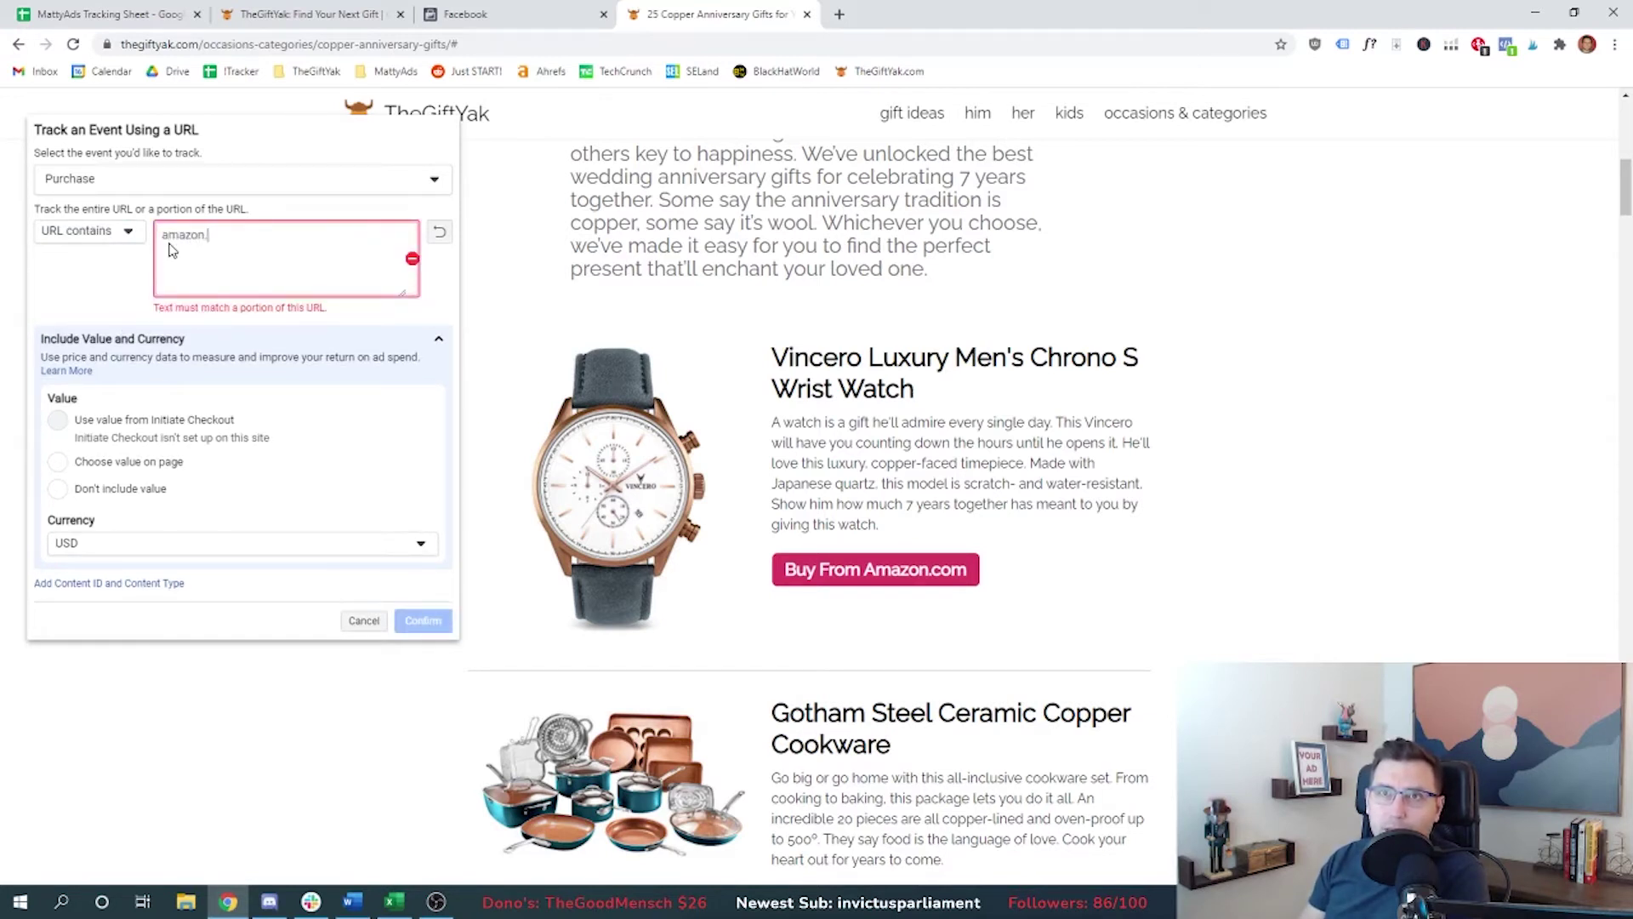
pyautogui.write('com')
pyautogui.click(444, 264)
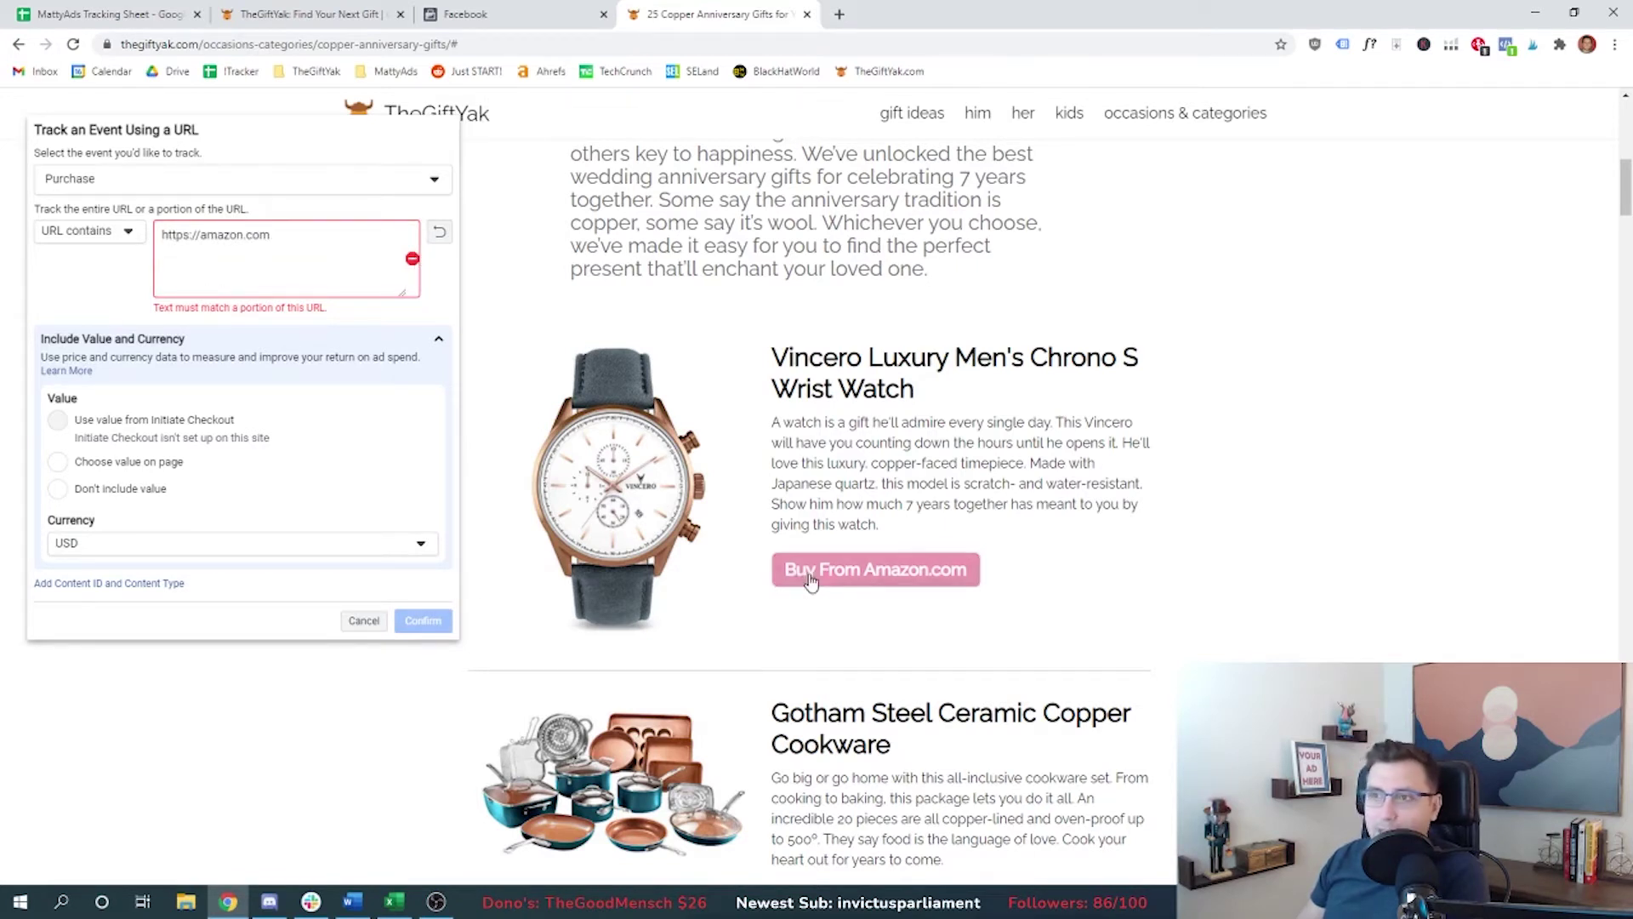
pyautogui.click(203, 239)
pyautogui.write('www')
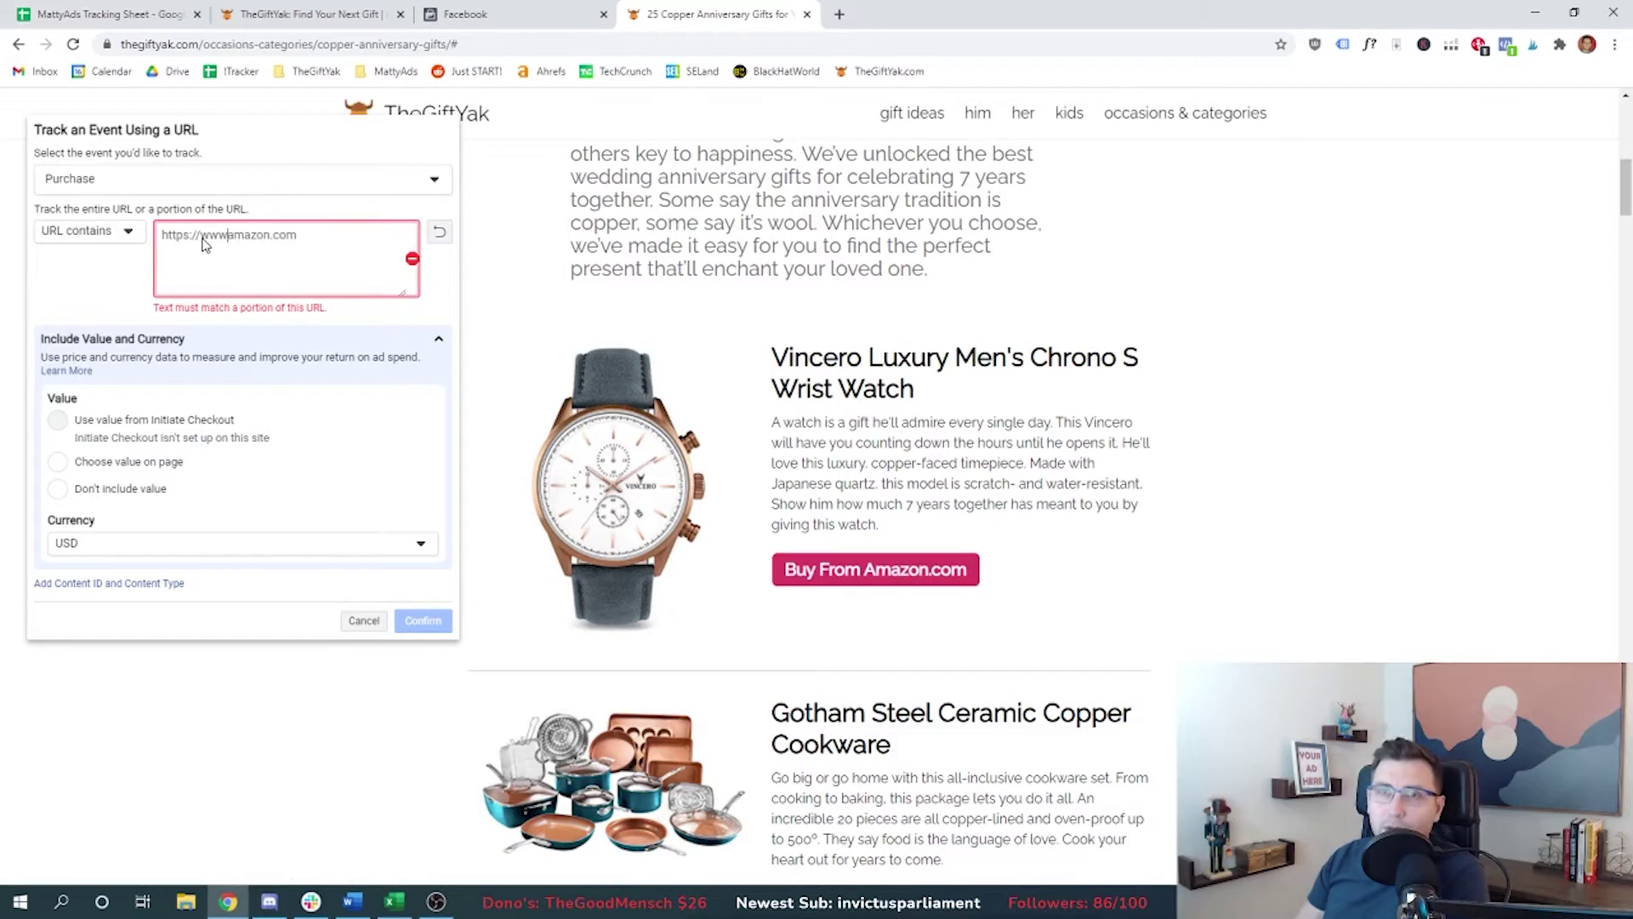
pyautogui.write('.')
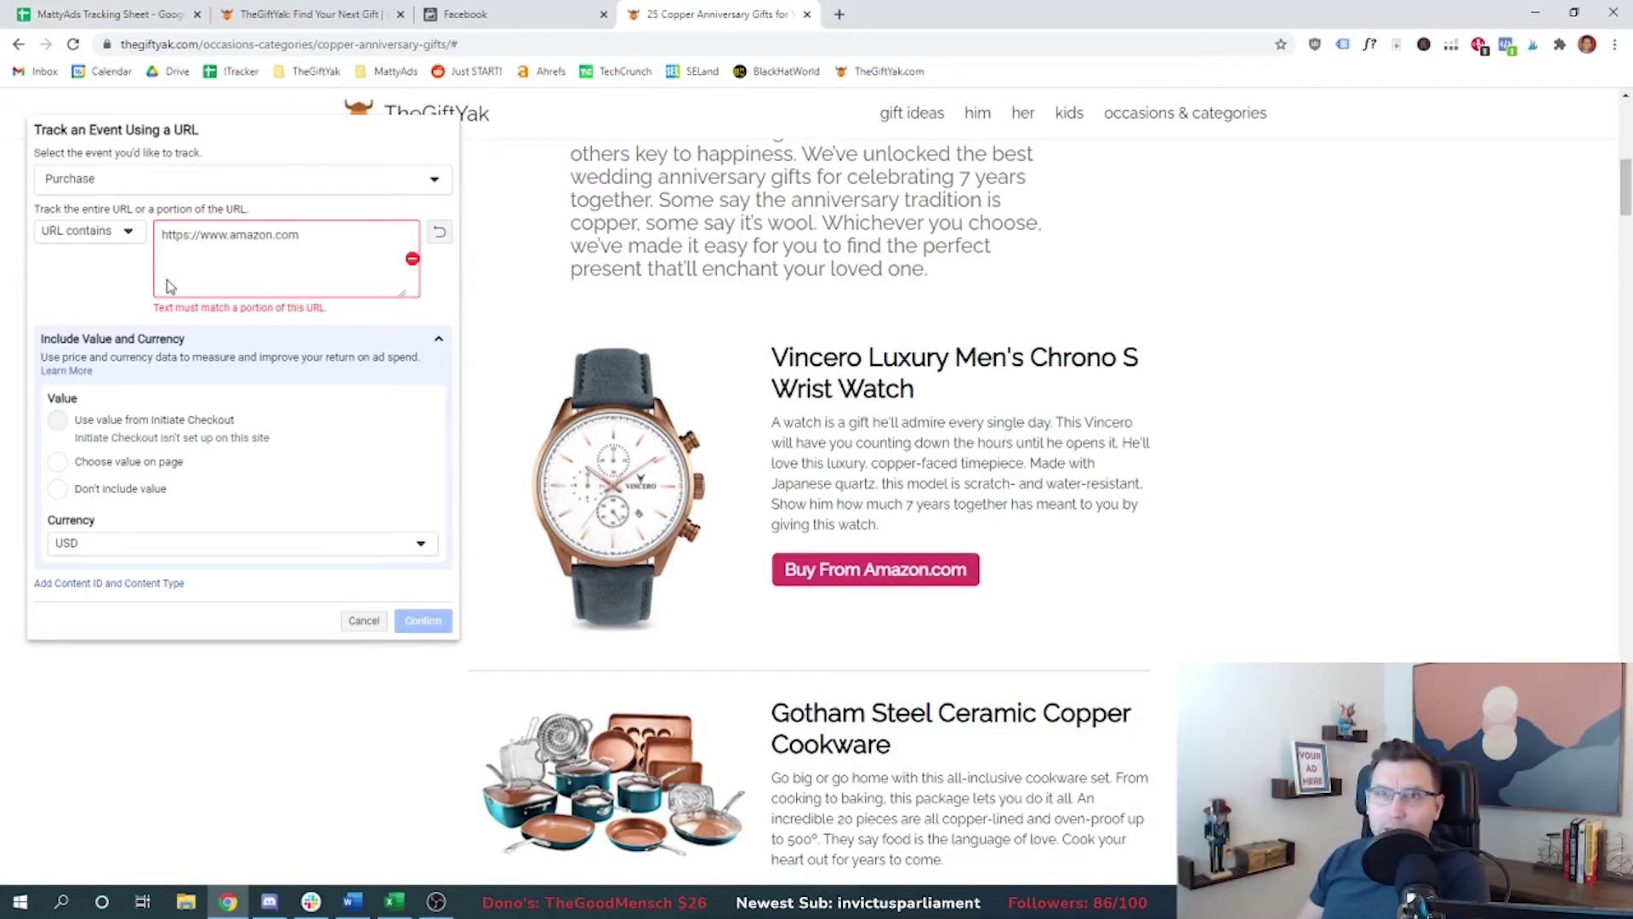
pyautogui.hotkey('ctrl', 'a')
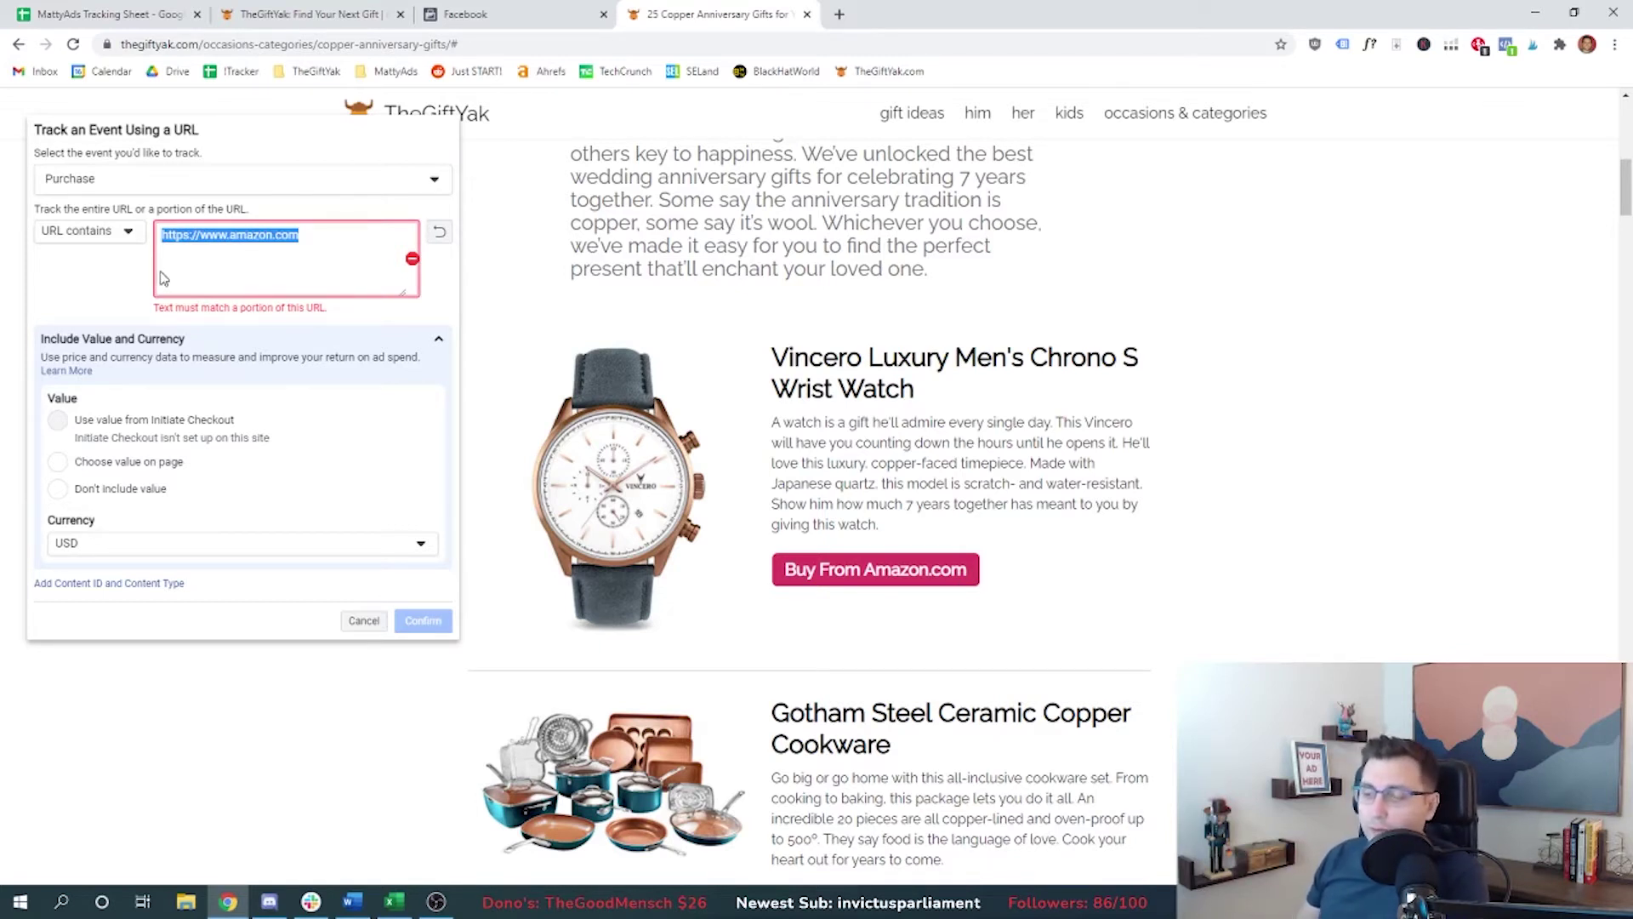
pyautogui.press('Escape')
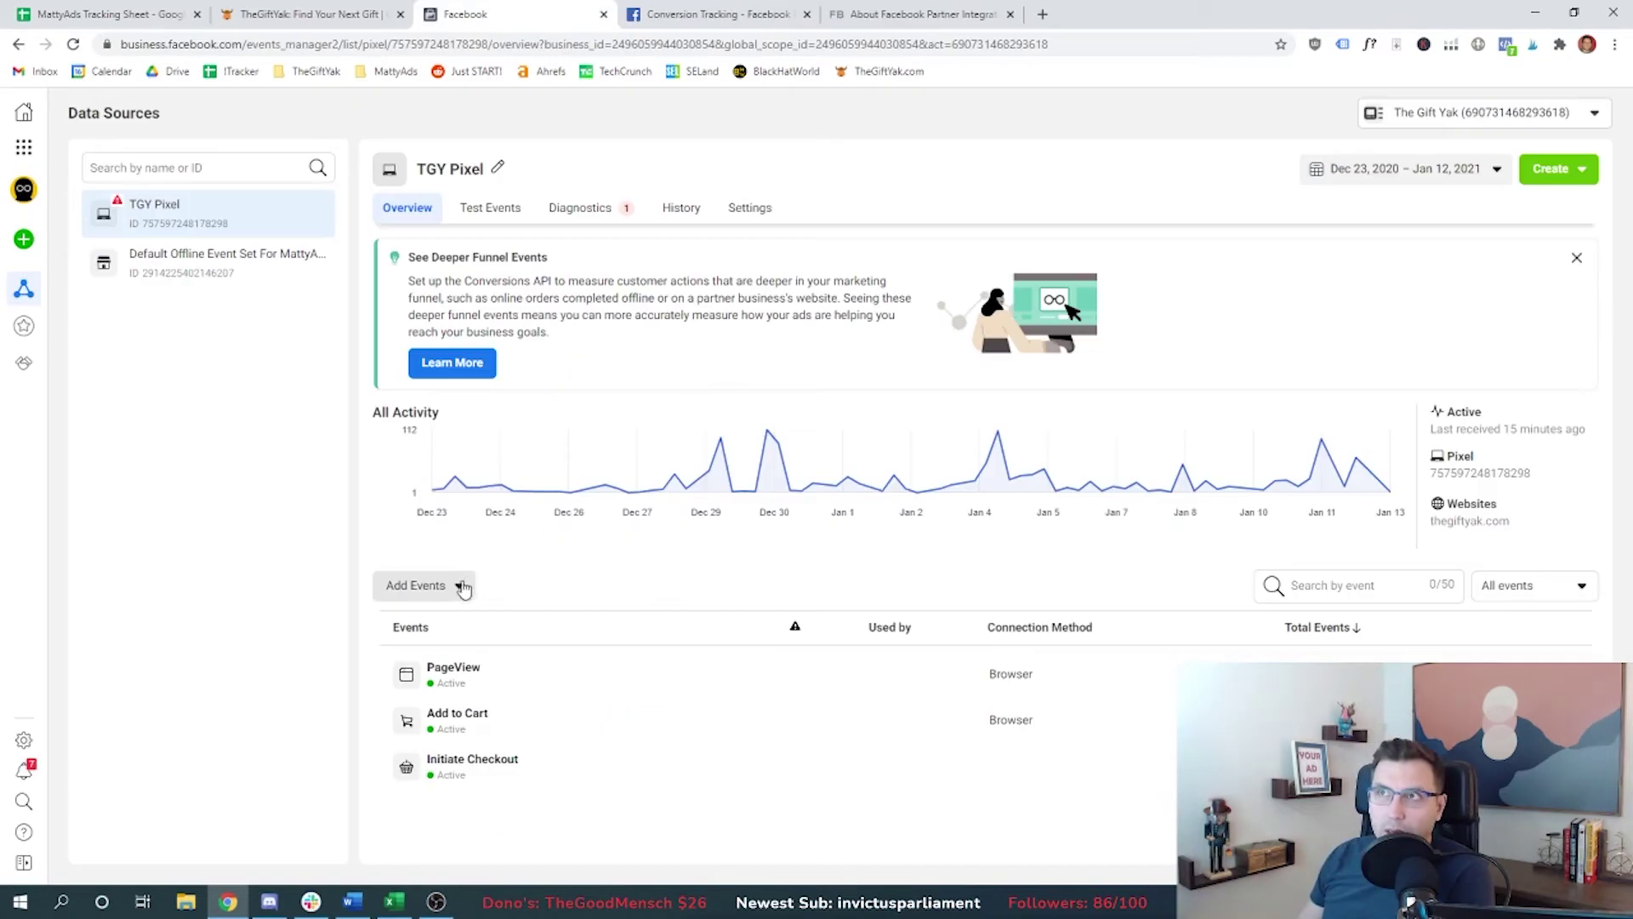
# Choose Add Events > From the Pixel > Install events using code.
pyautogui.click(460, 586)
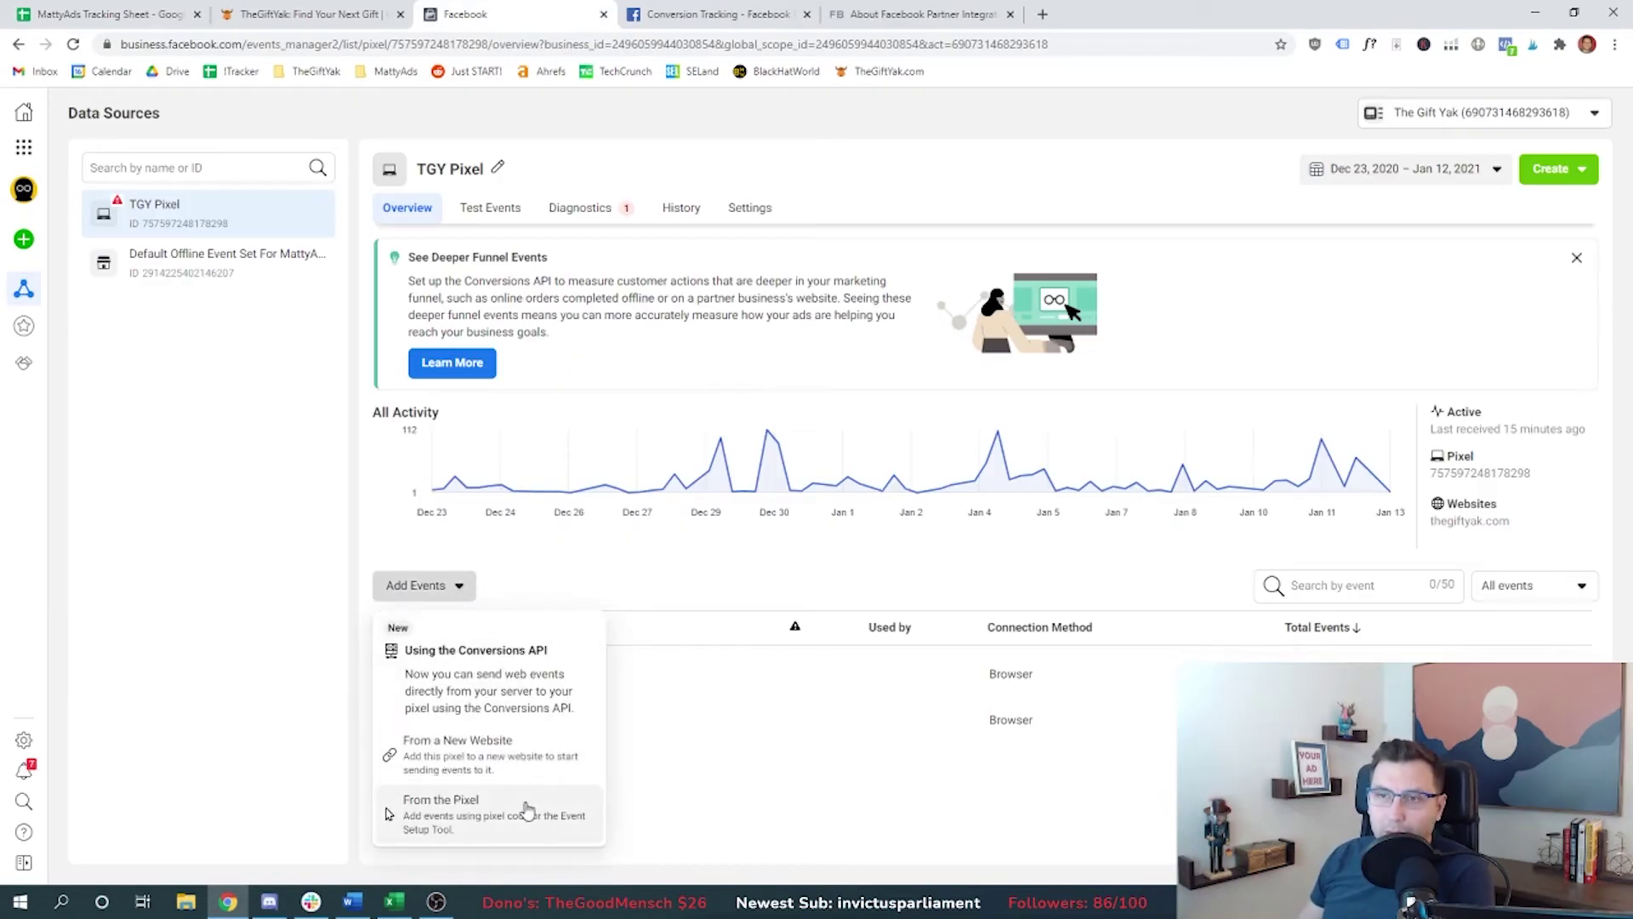
pyautogui.click(529, 809)
pyautogui.click(690, 590)
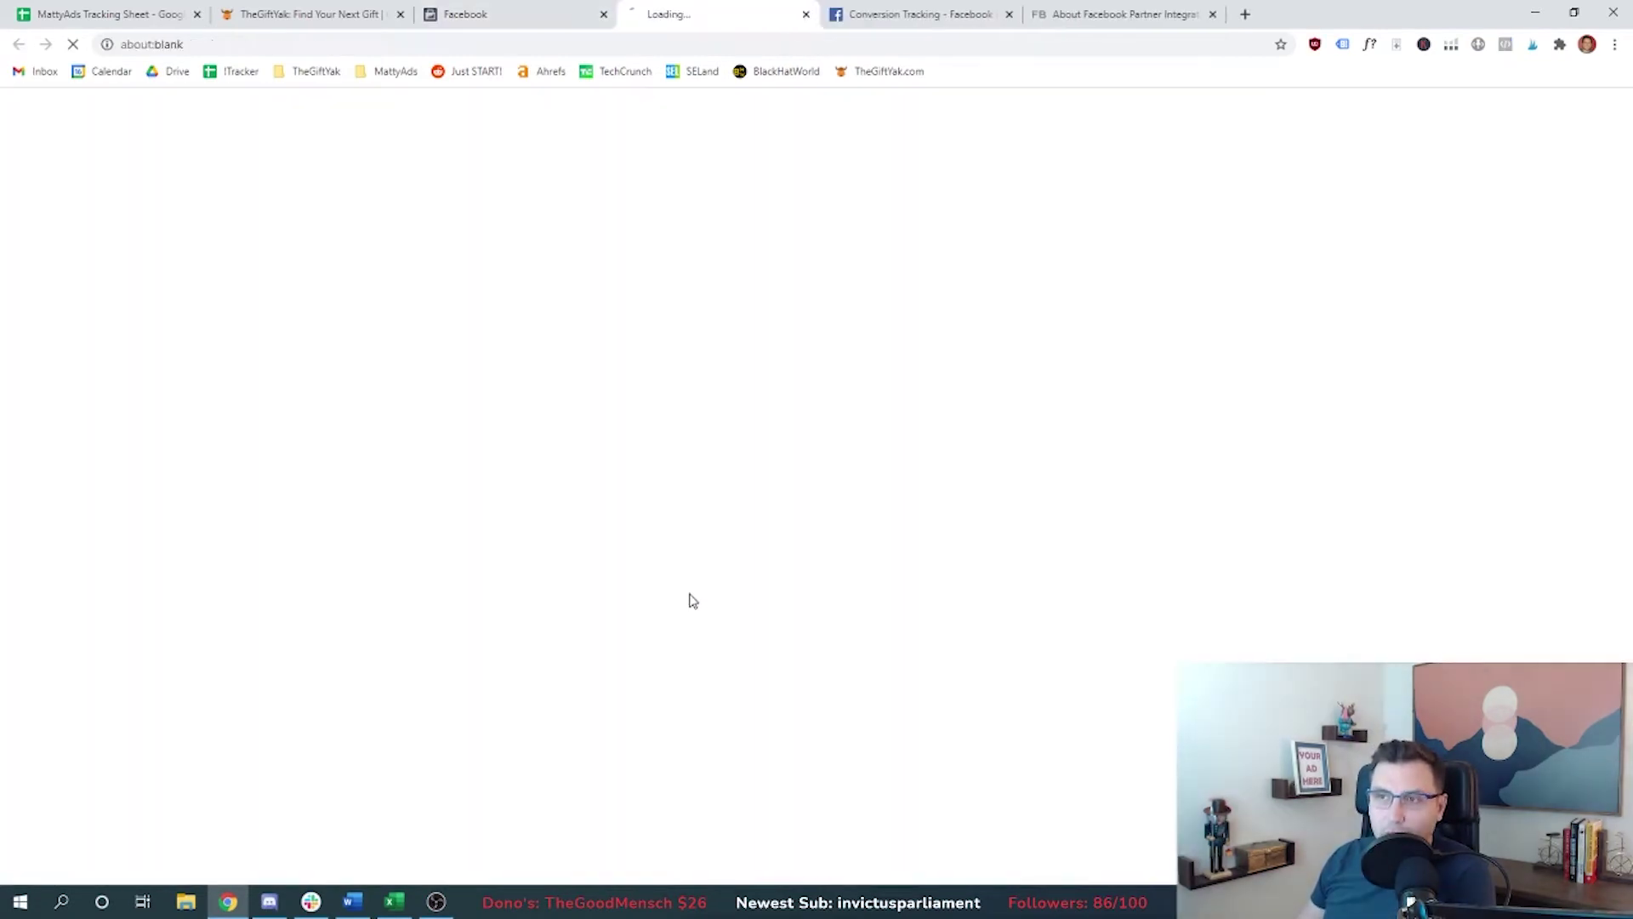
# Read the Conversion Tracking docs, highlighting the pixel base-code requirement and Standard Events description.
pyautogui.moveTo(467, 555); pyautogui.dragTo(1051, 586)
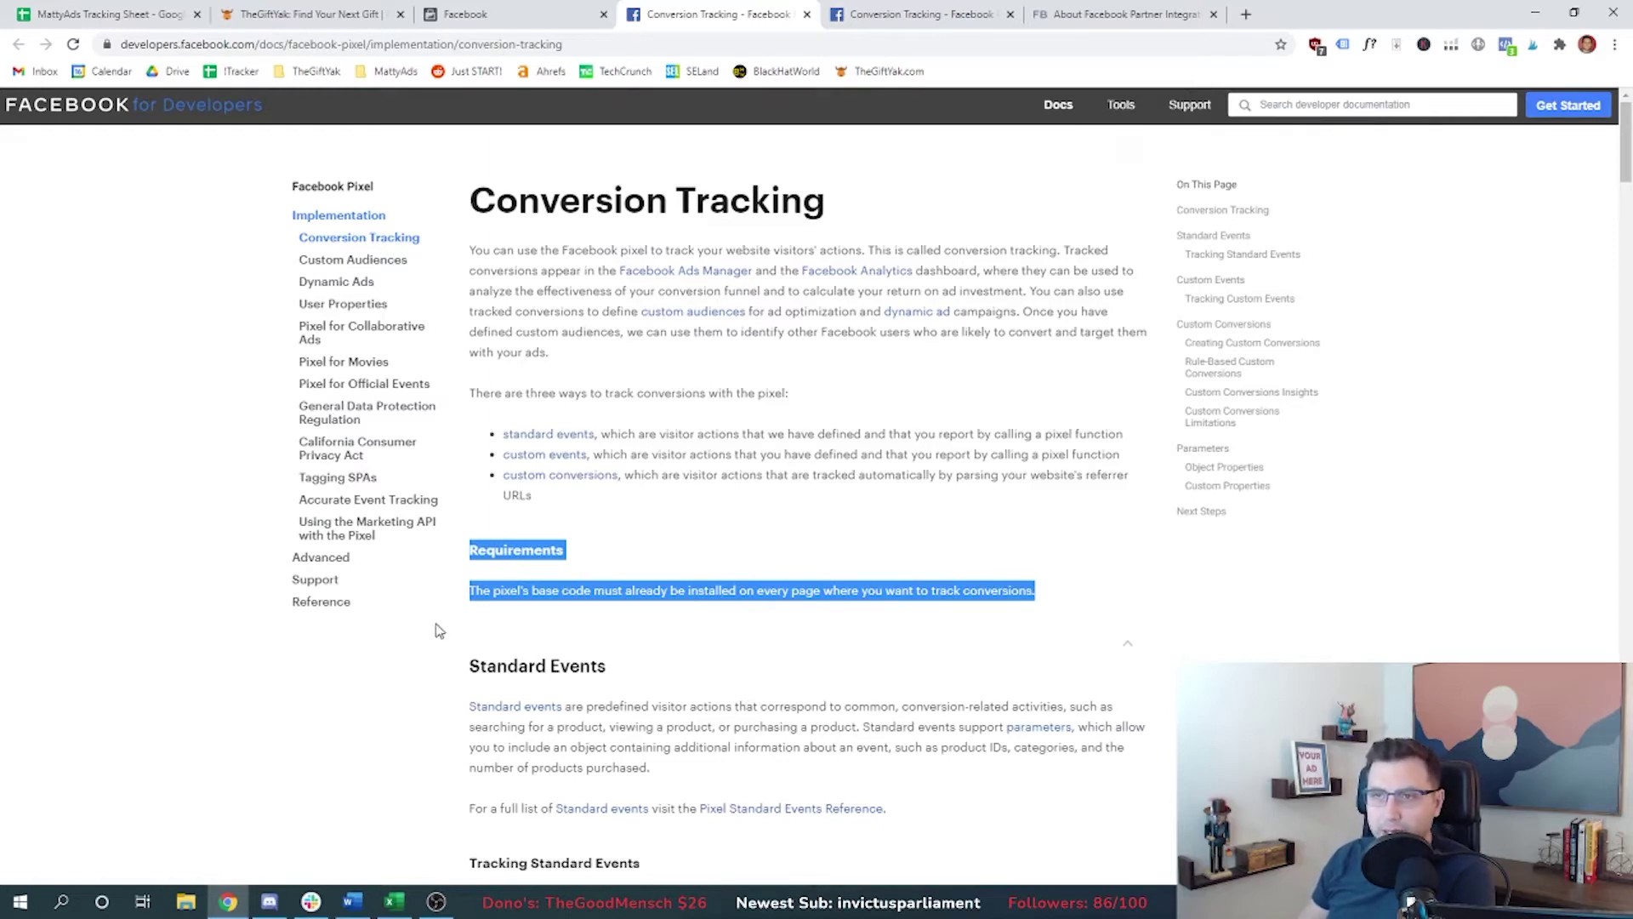
pyautogui.scroll(-4, 438, 629)
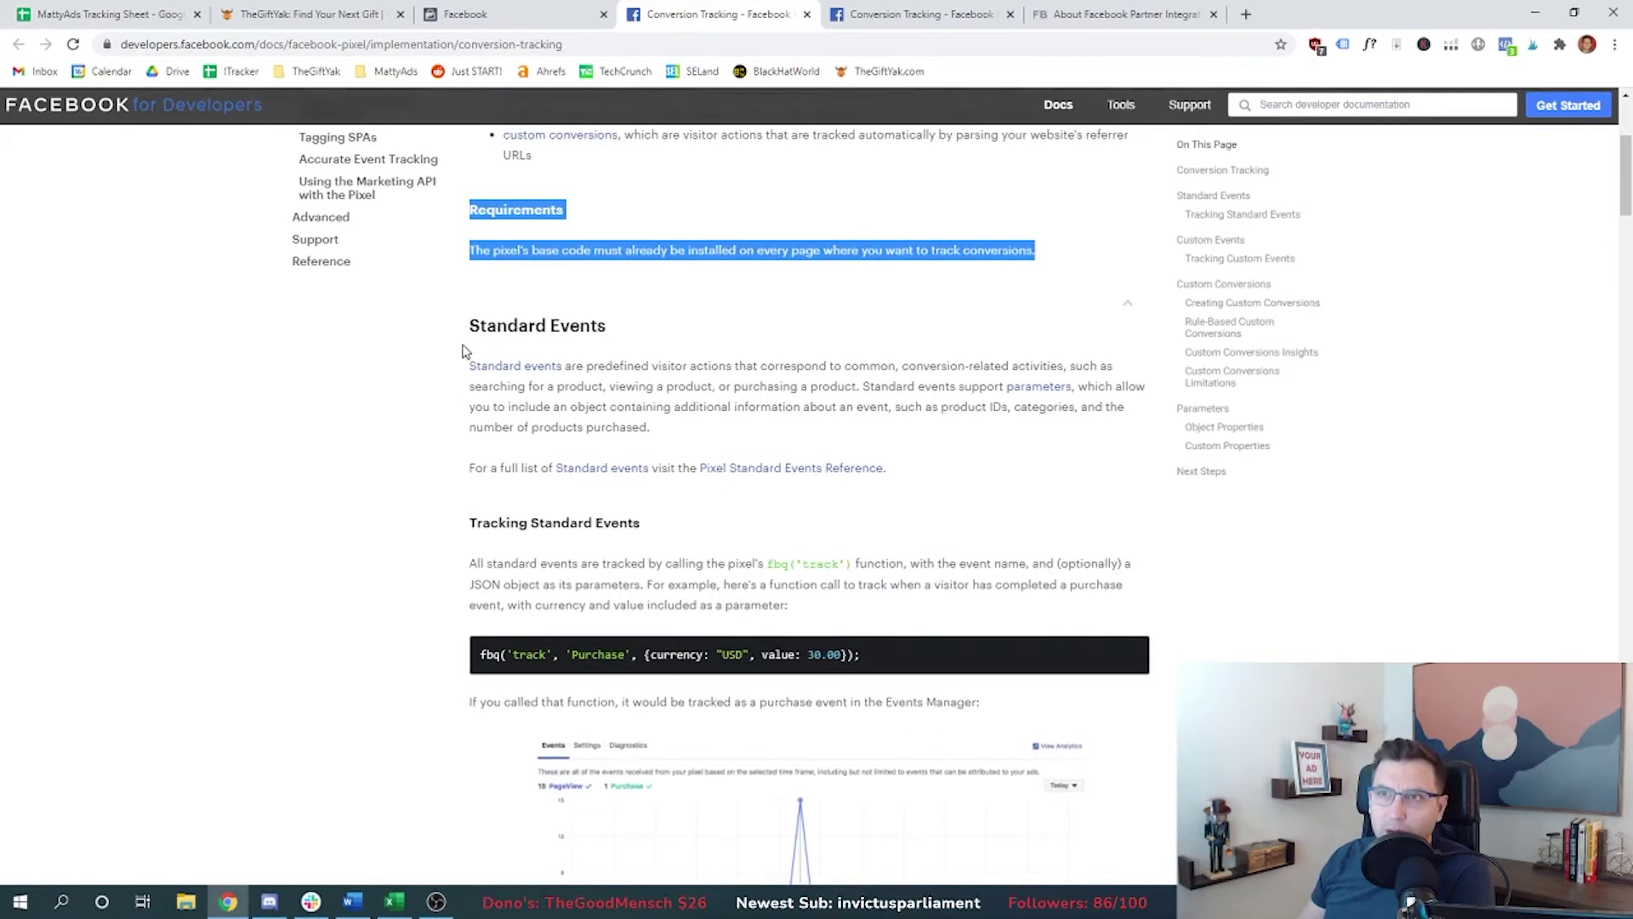
pyautogui.click(470, 332)
pyautogui.moveTo(468, 332); pyautogui.dragTo(626, 328)
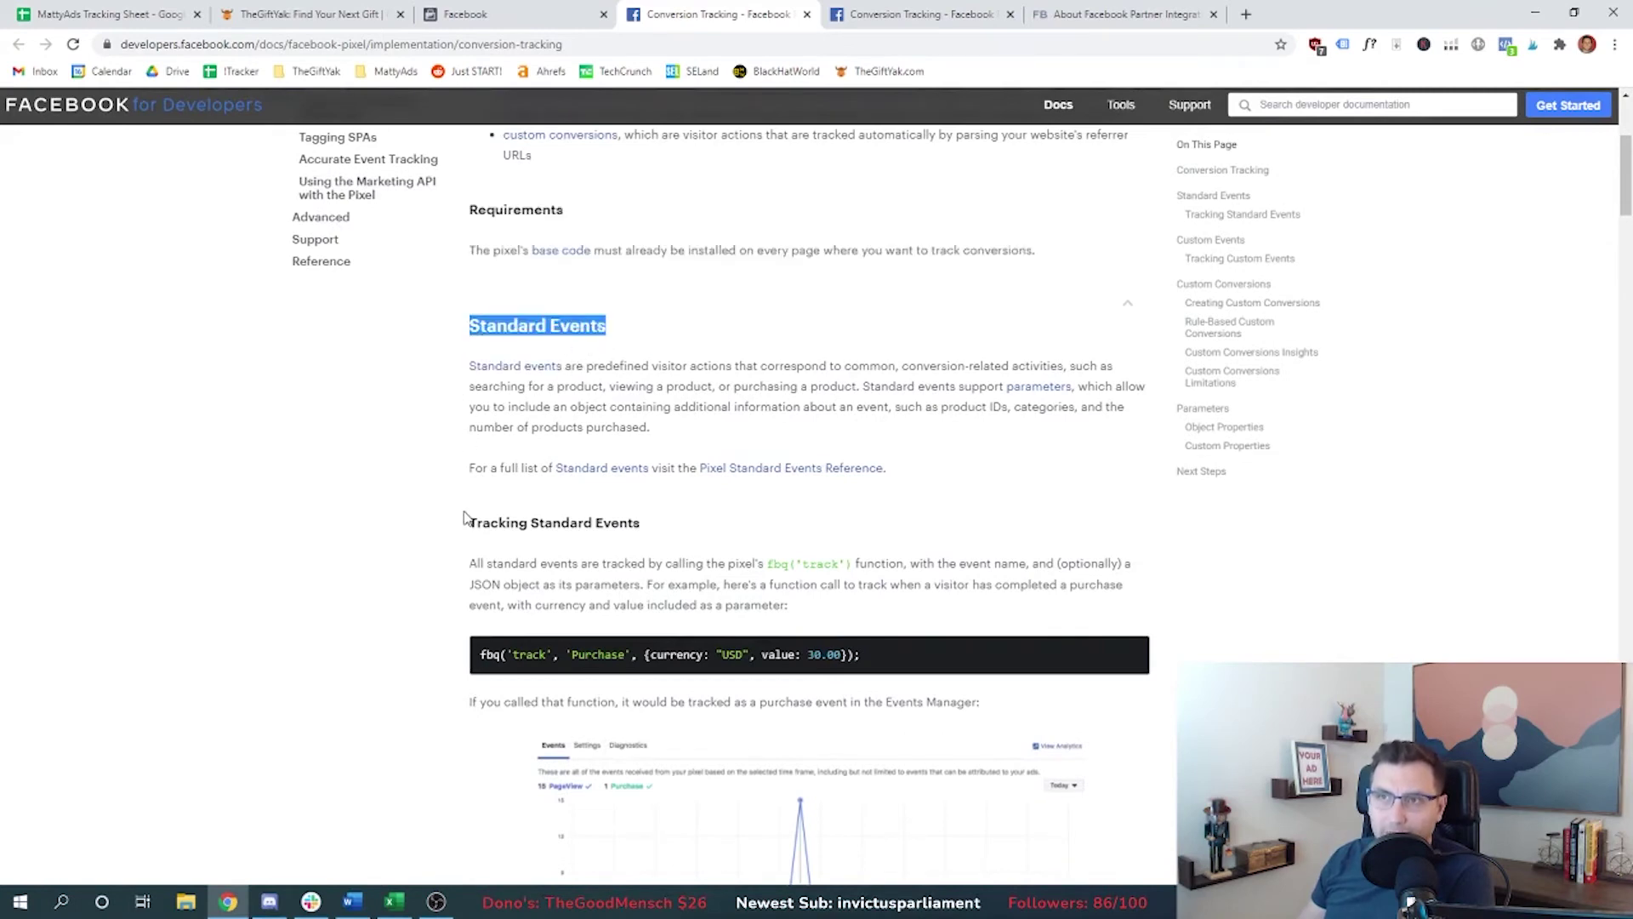
pyautogui.scroll(-2, 460, 532)
pyautogui.scroll(-10, 459, 536)
pyautogui.moveTo(468, 431); pyautogui.dragTo(622, 439)
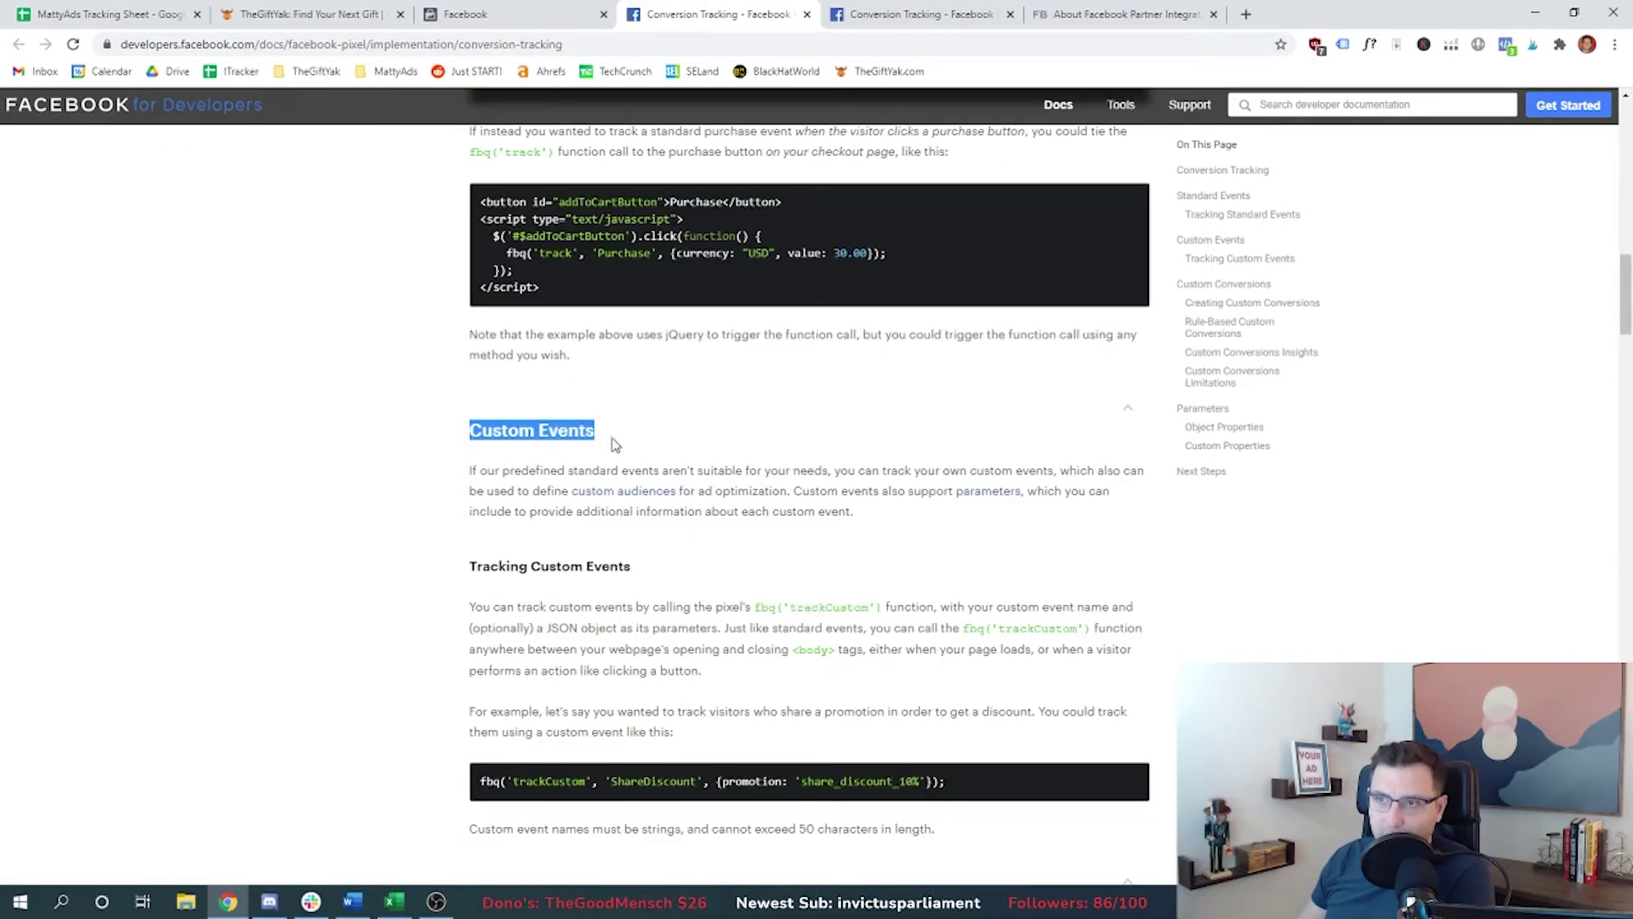
pyautogui.scroll(10, 473, 320)
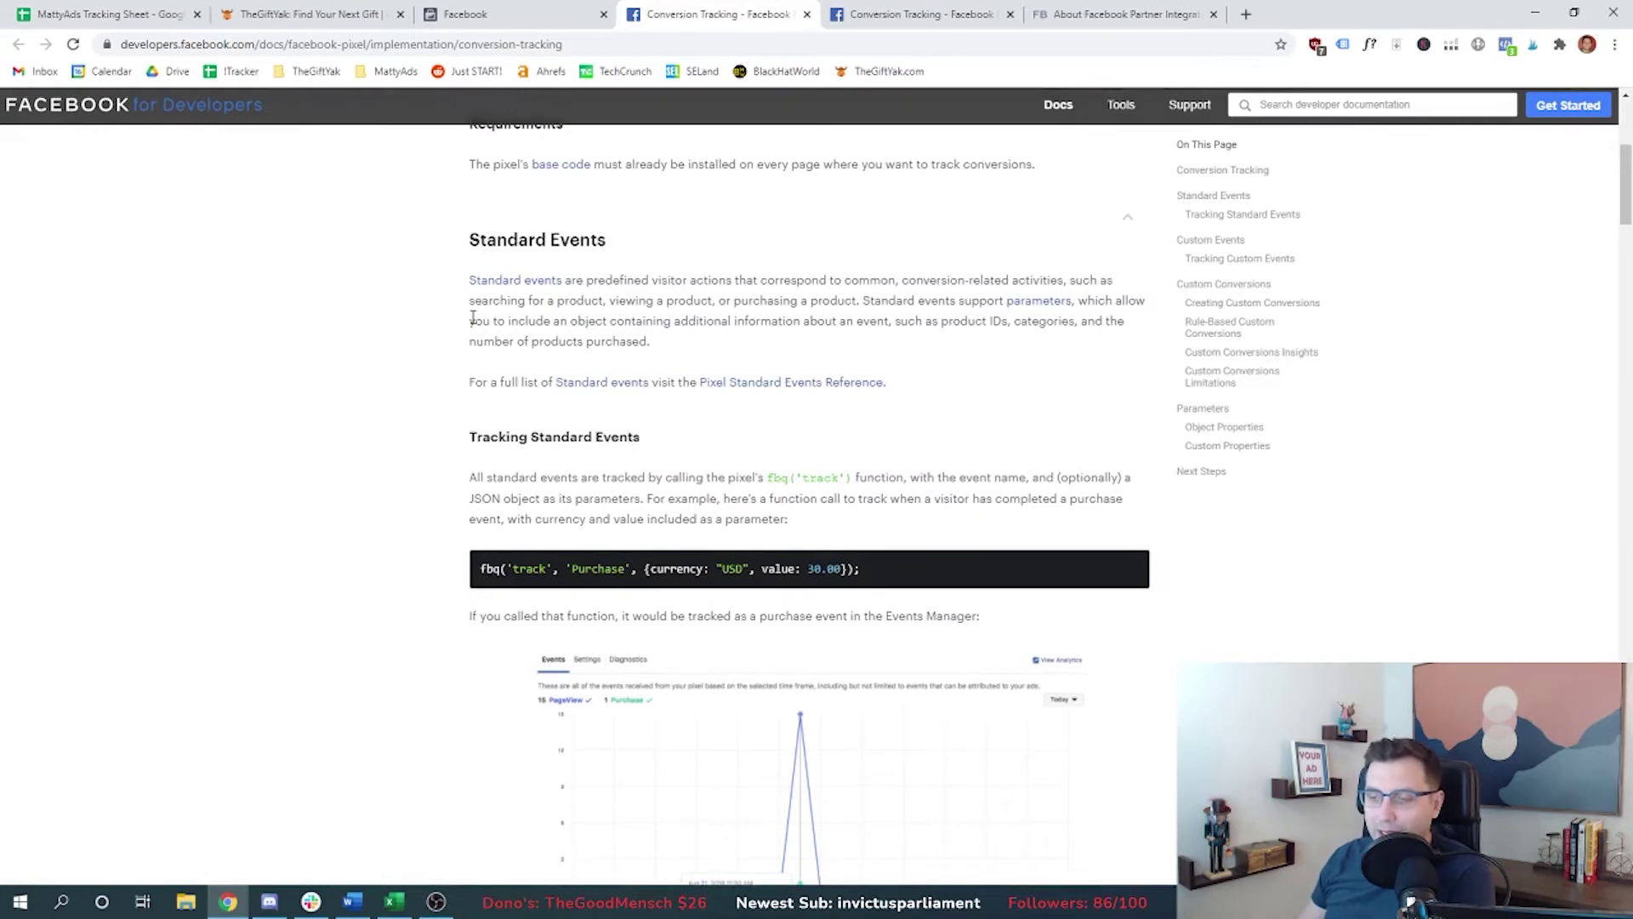
pyautogui.moveTo(460, 292); pyautogui.dragTo(759, 350)
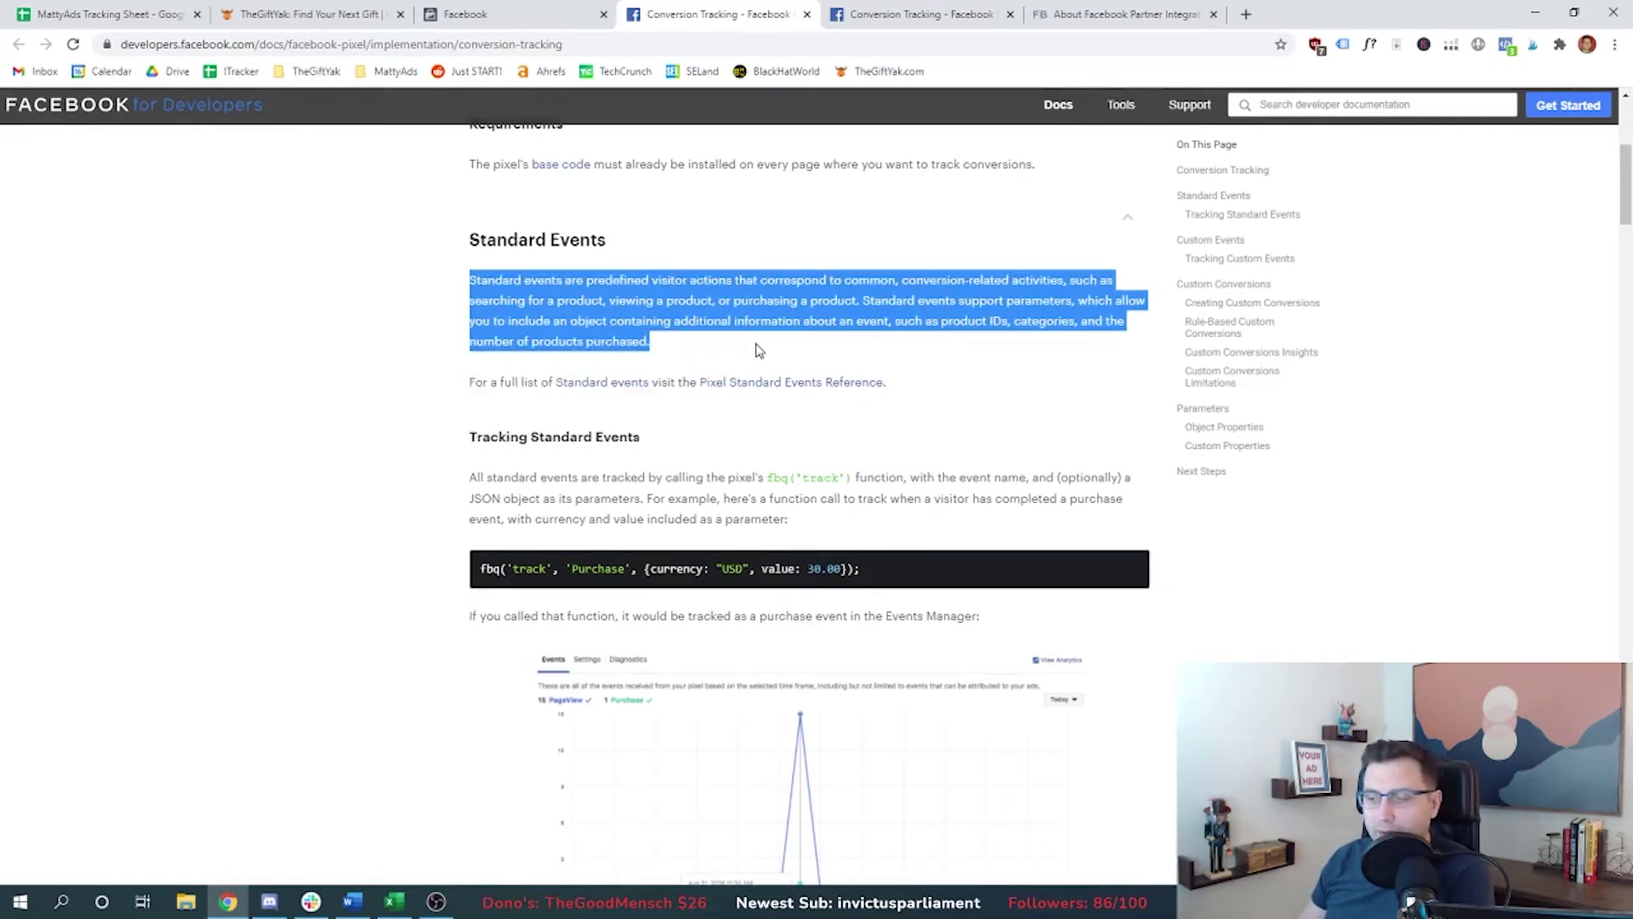
pyautogui.click(759, 351)
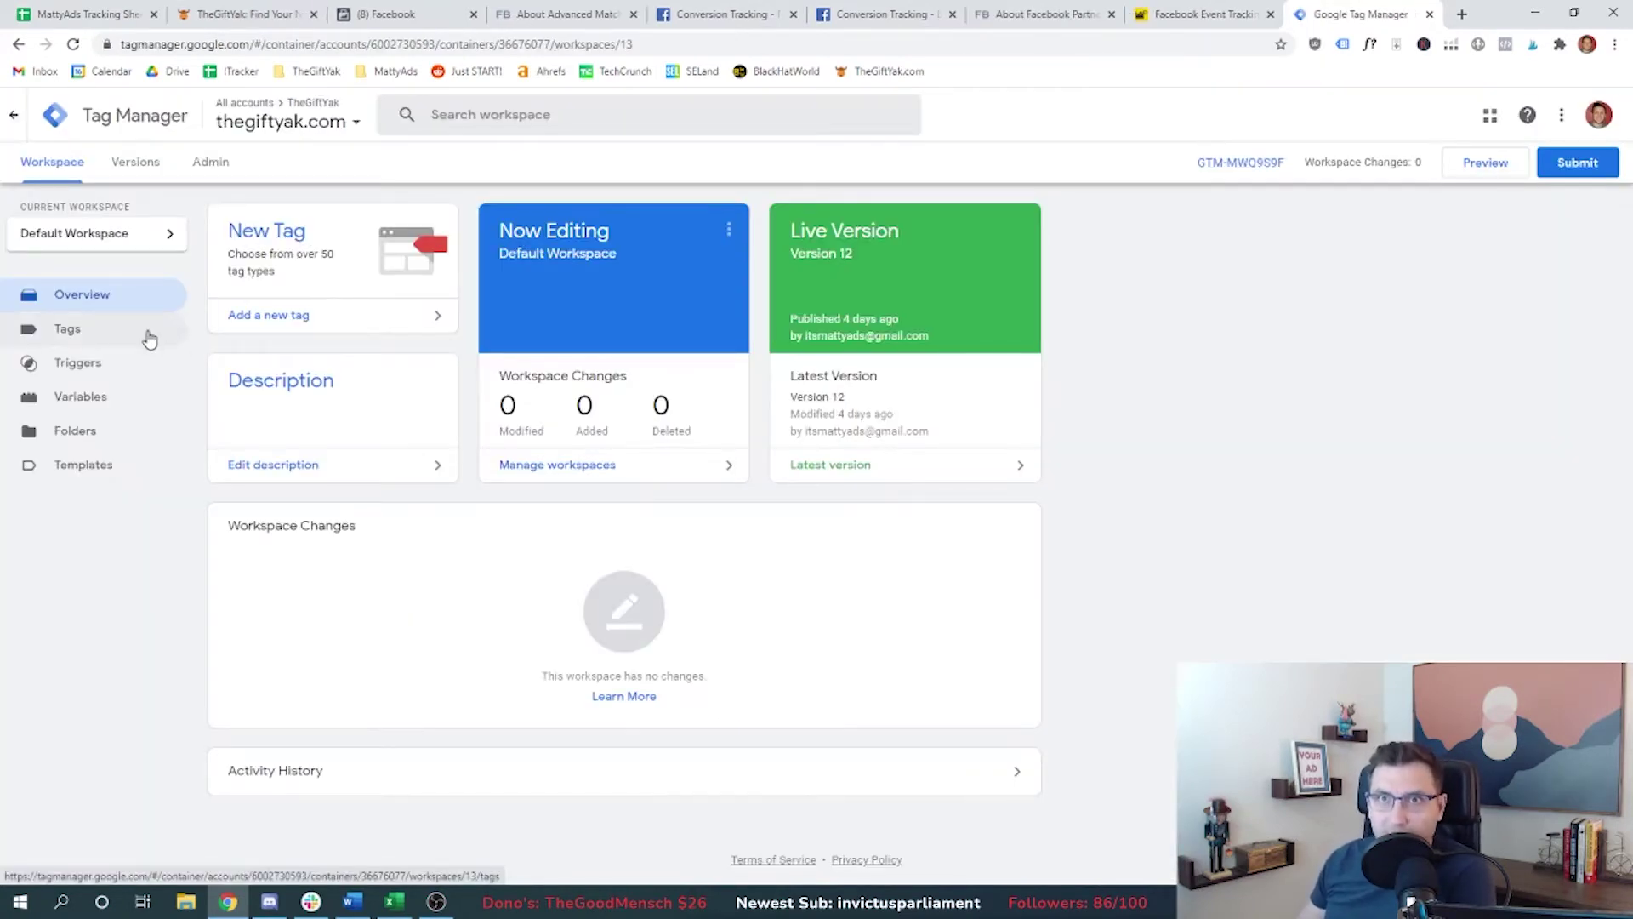
# Create a Custom HTML tag named Facebook-Conversion-Ad_Click and paste in the fbq tracking code.
pyautogui.click(146, 342)
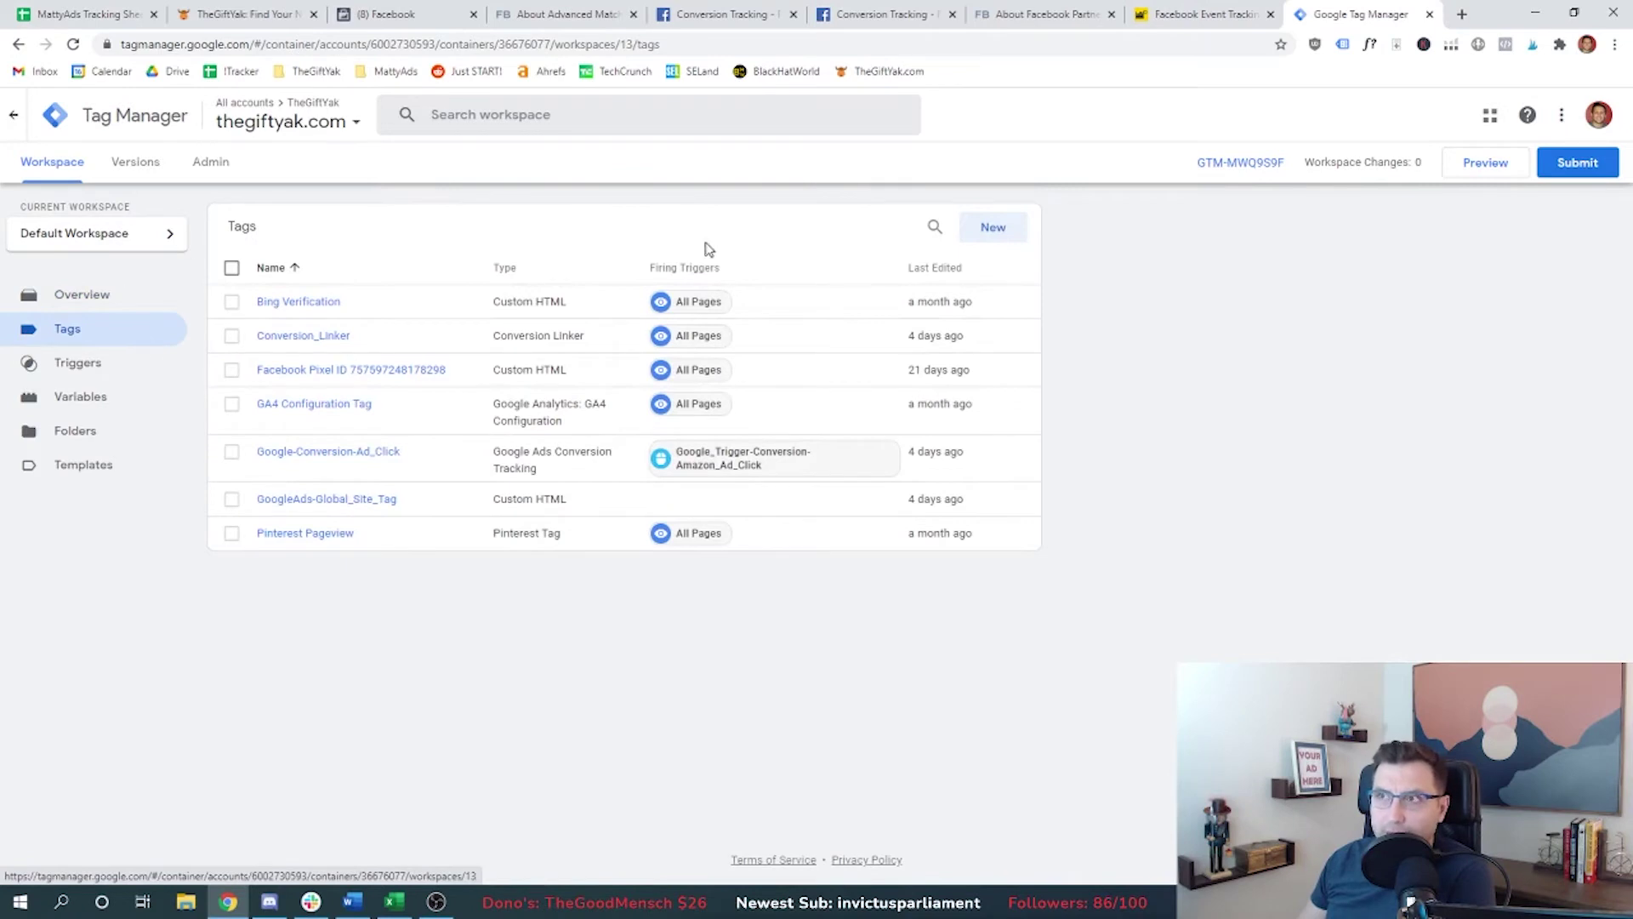
pyautogui.click(993, 227)
pyautogui.click(528, 117)
pyautogui.write('F')
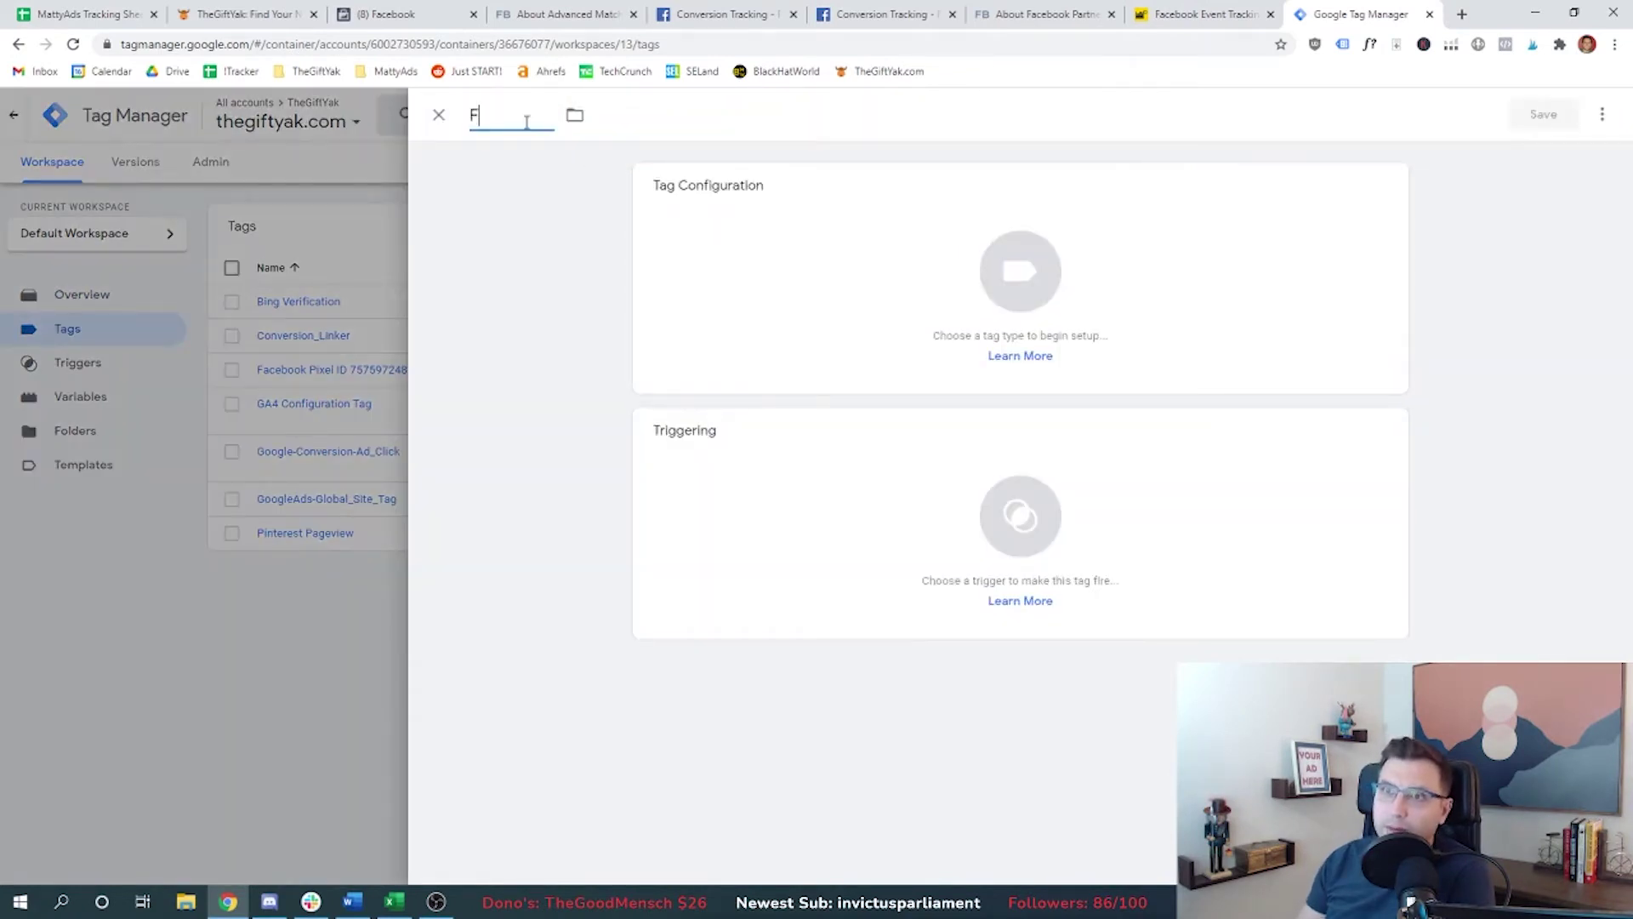
pyautogui.write('acebook-Conversion')
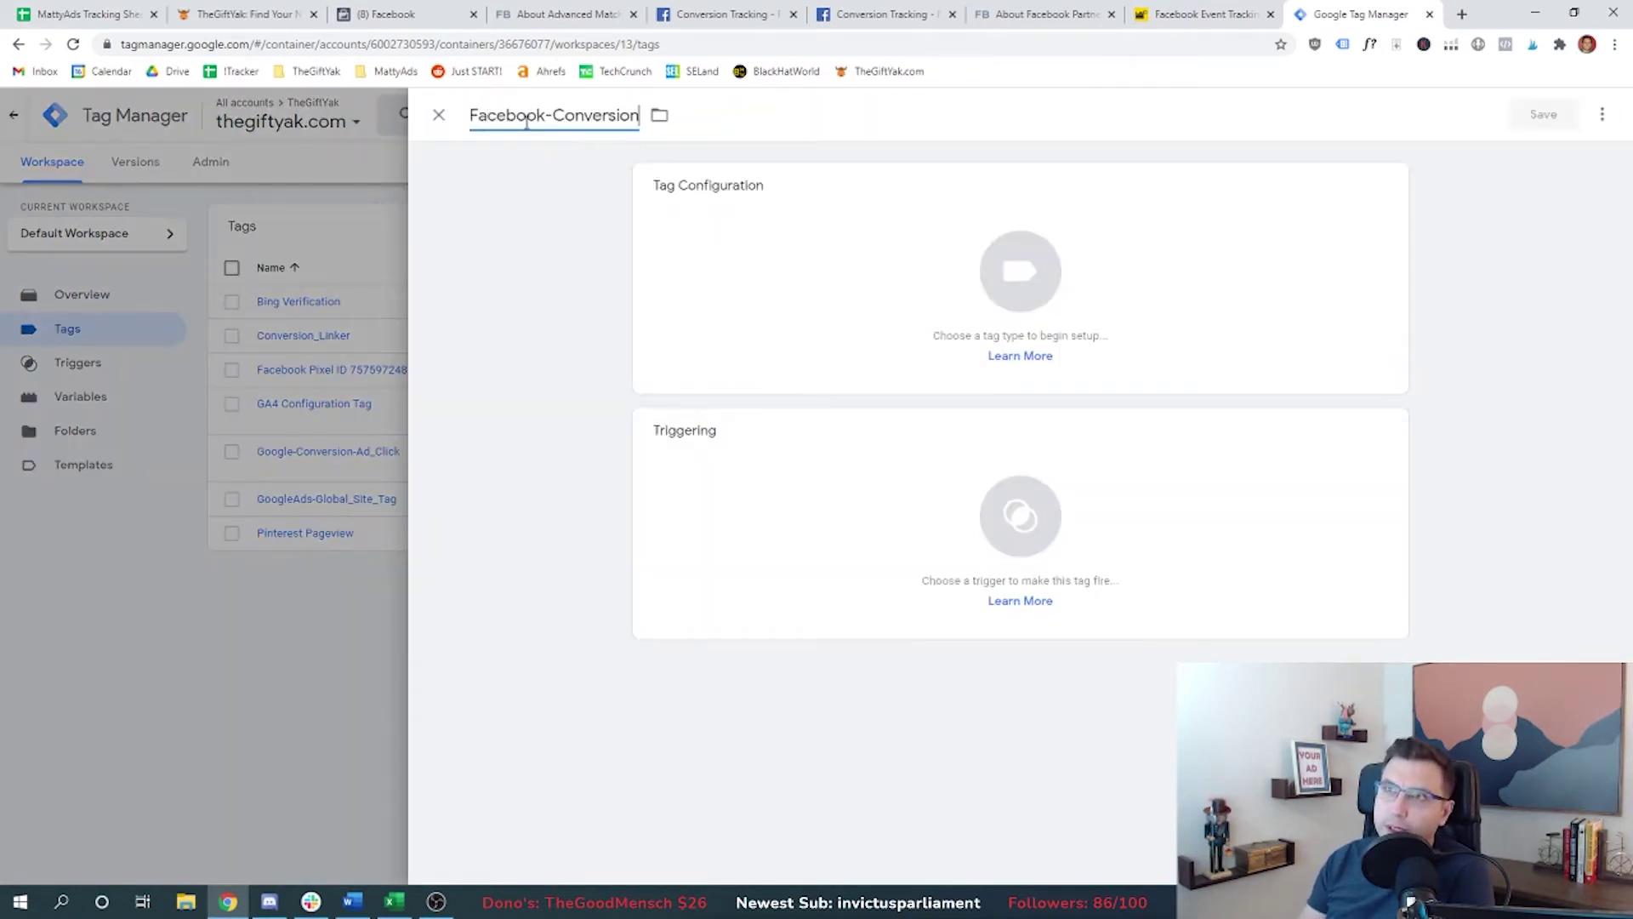
pyautogui.write('-Ad_Click')
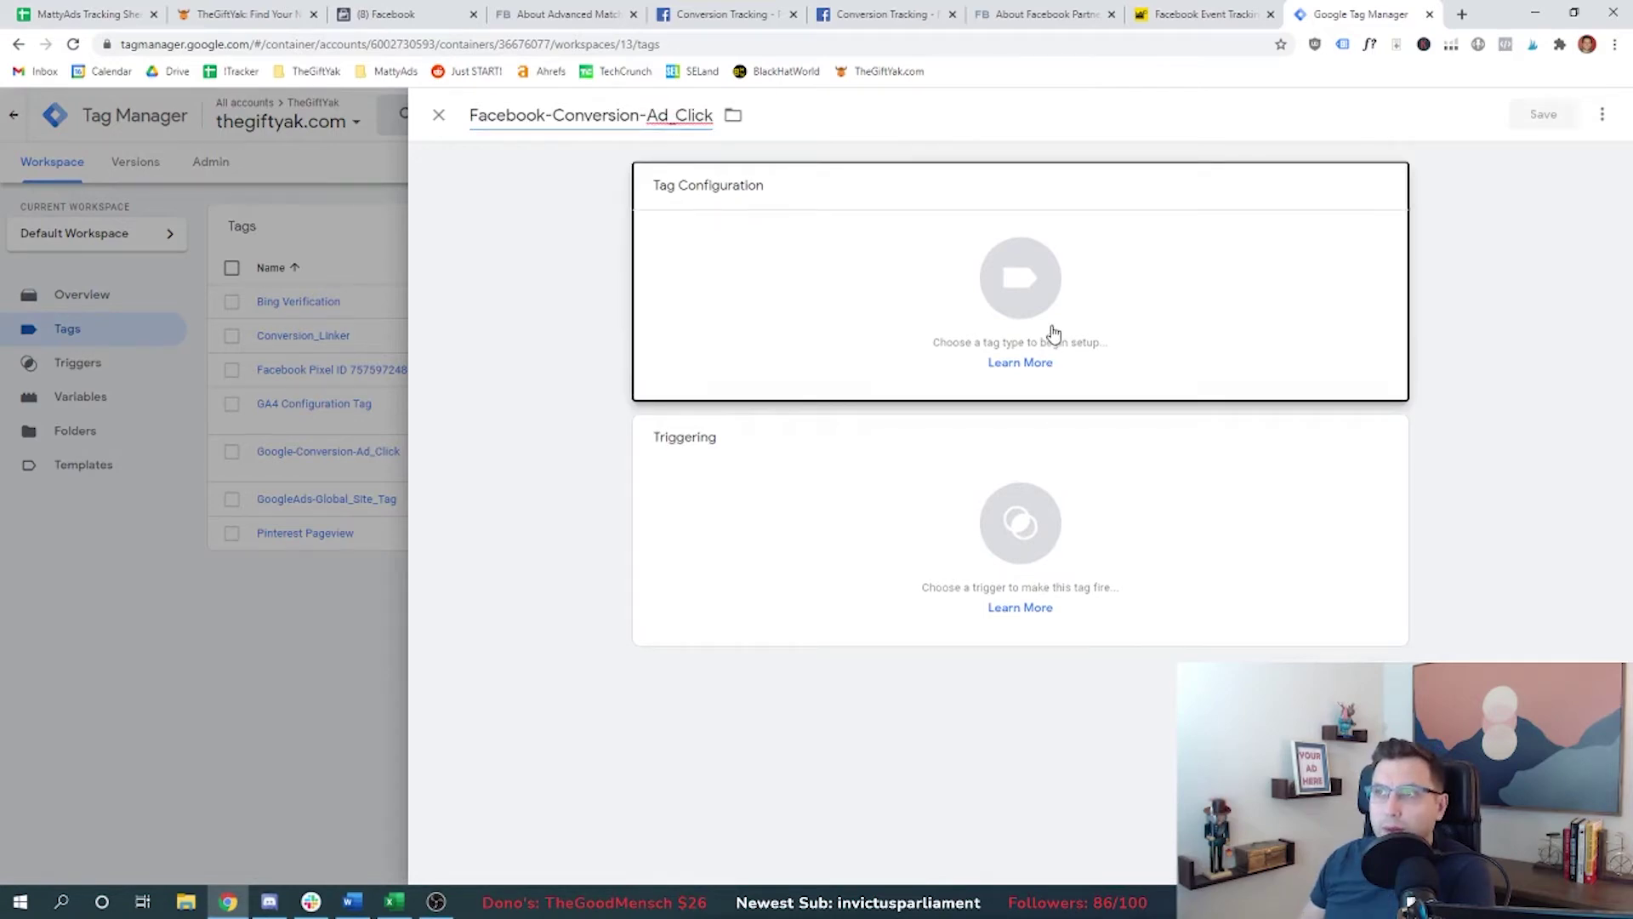
pyautogui.click(1053, 335)
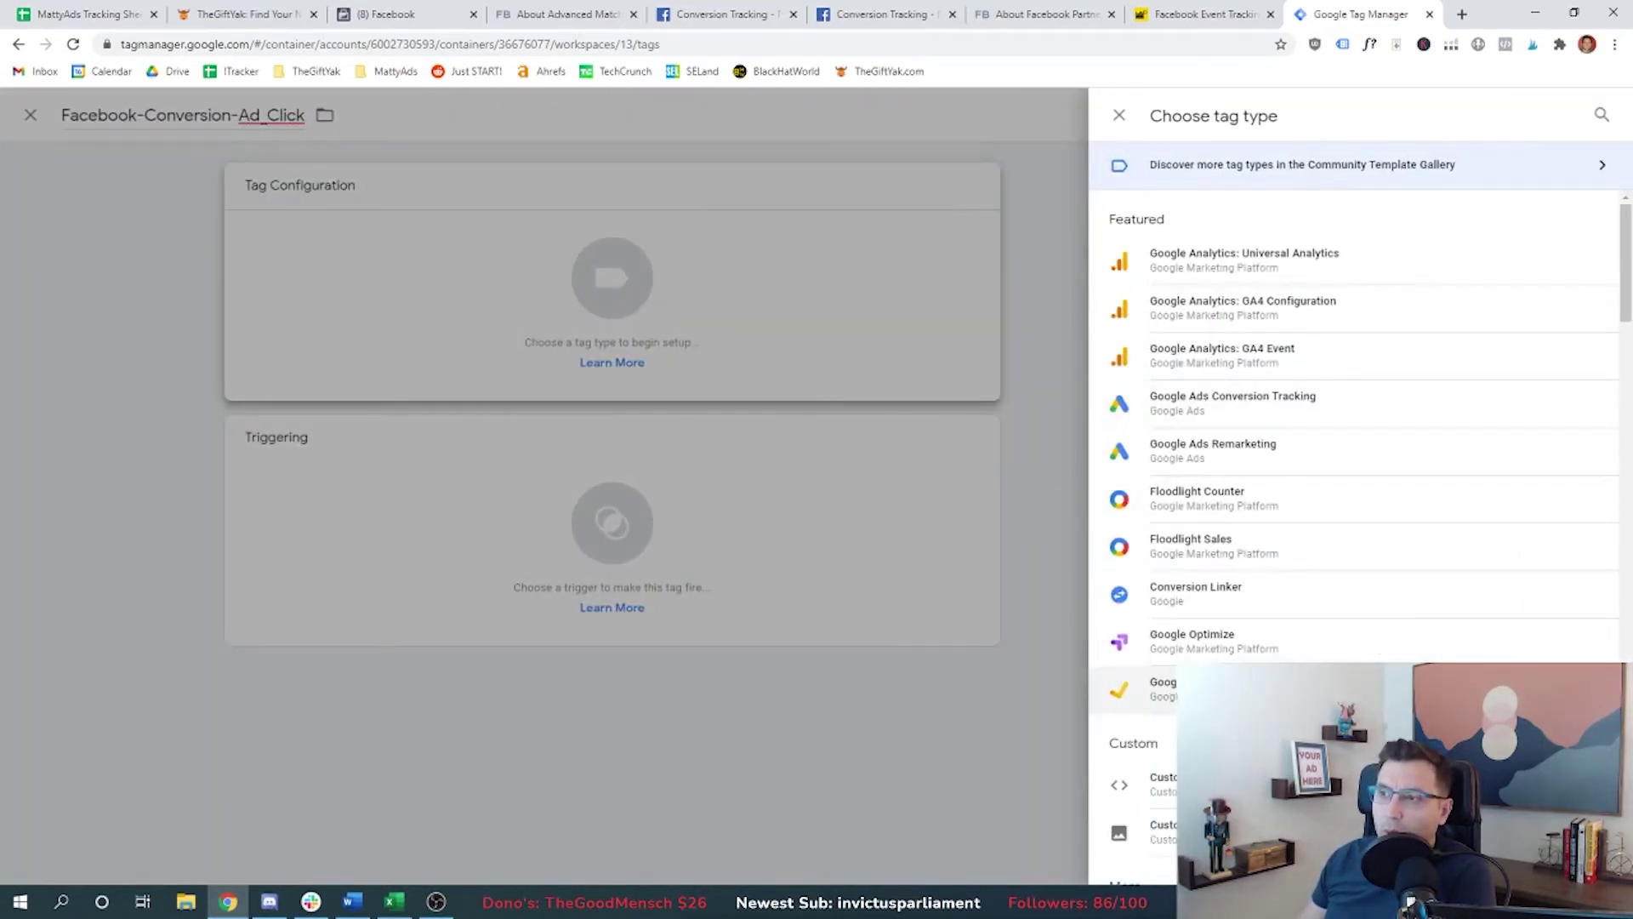
pyautogui.click(1276, 785)
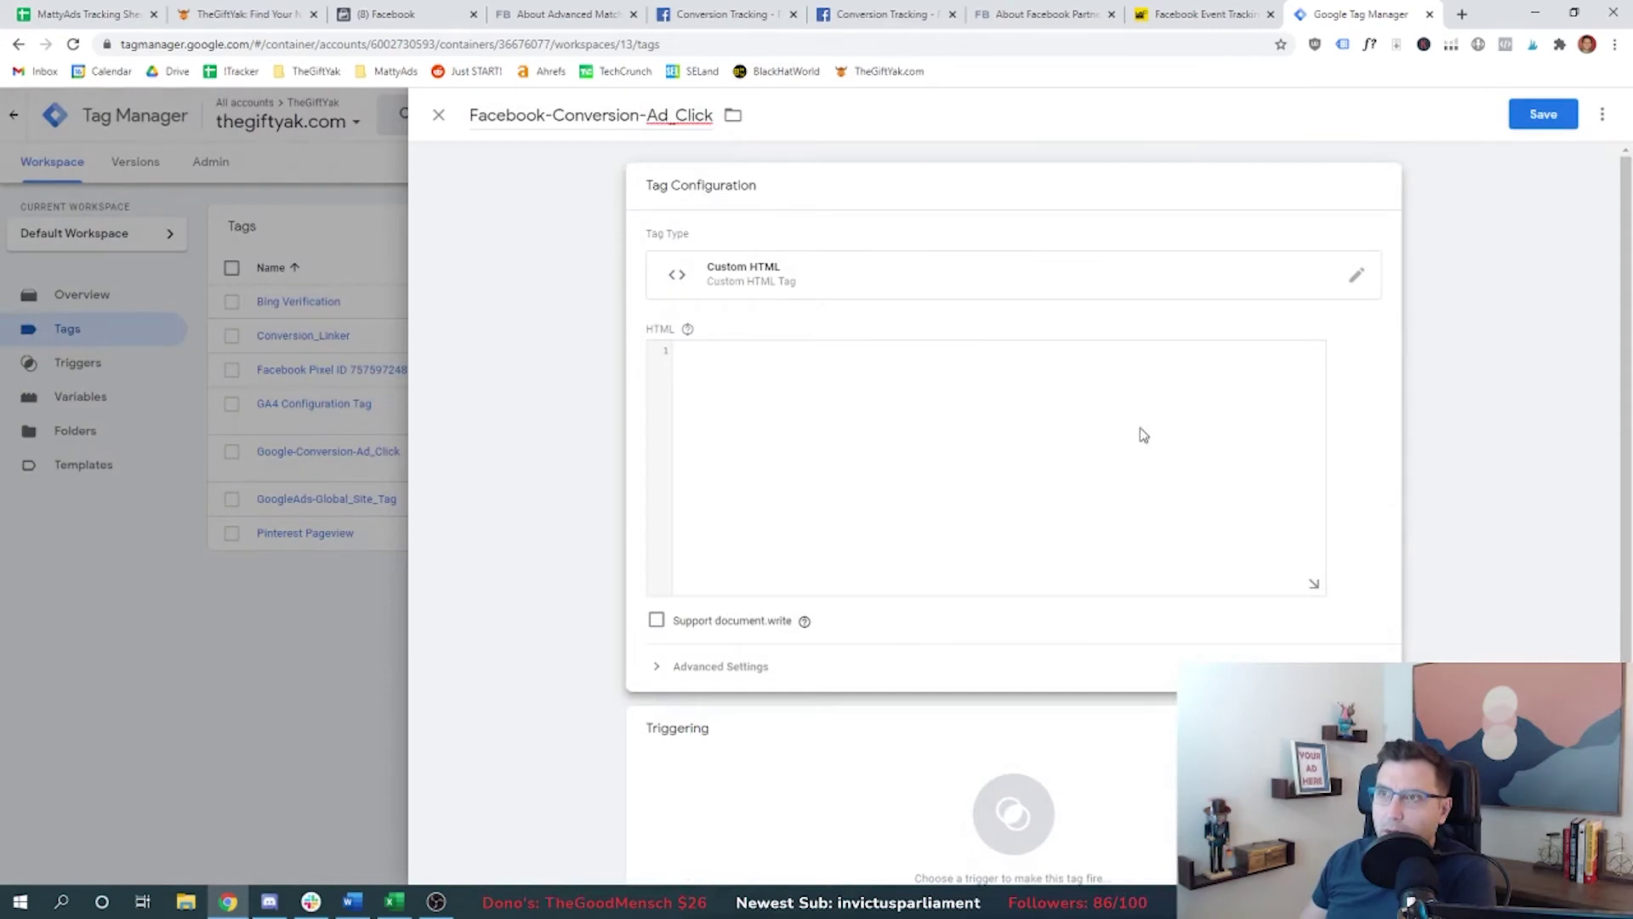
pyautogui.click(938, 413)
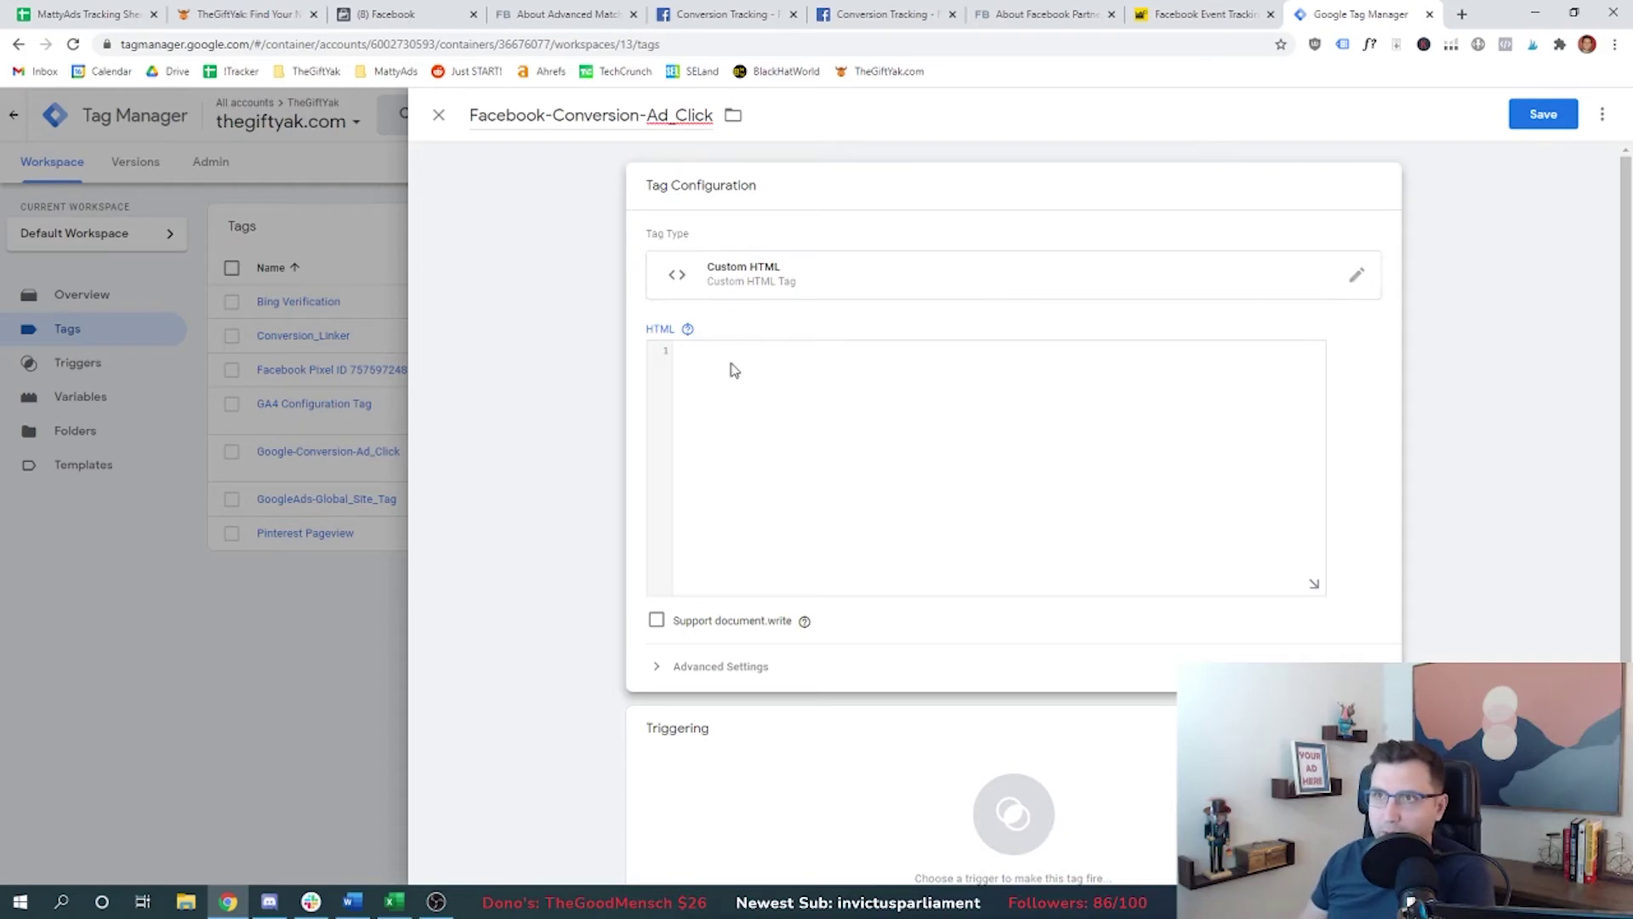
pyautogui.write('fbq(\'track\', \'Purchase\', {currency: "USD", value: 30.00});')
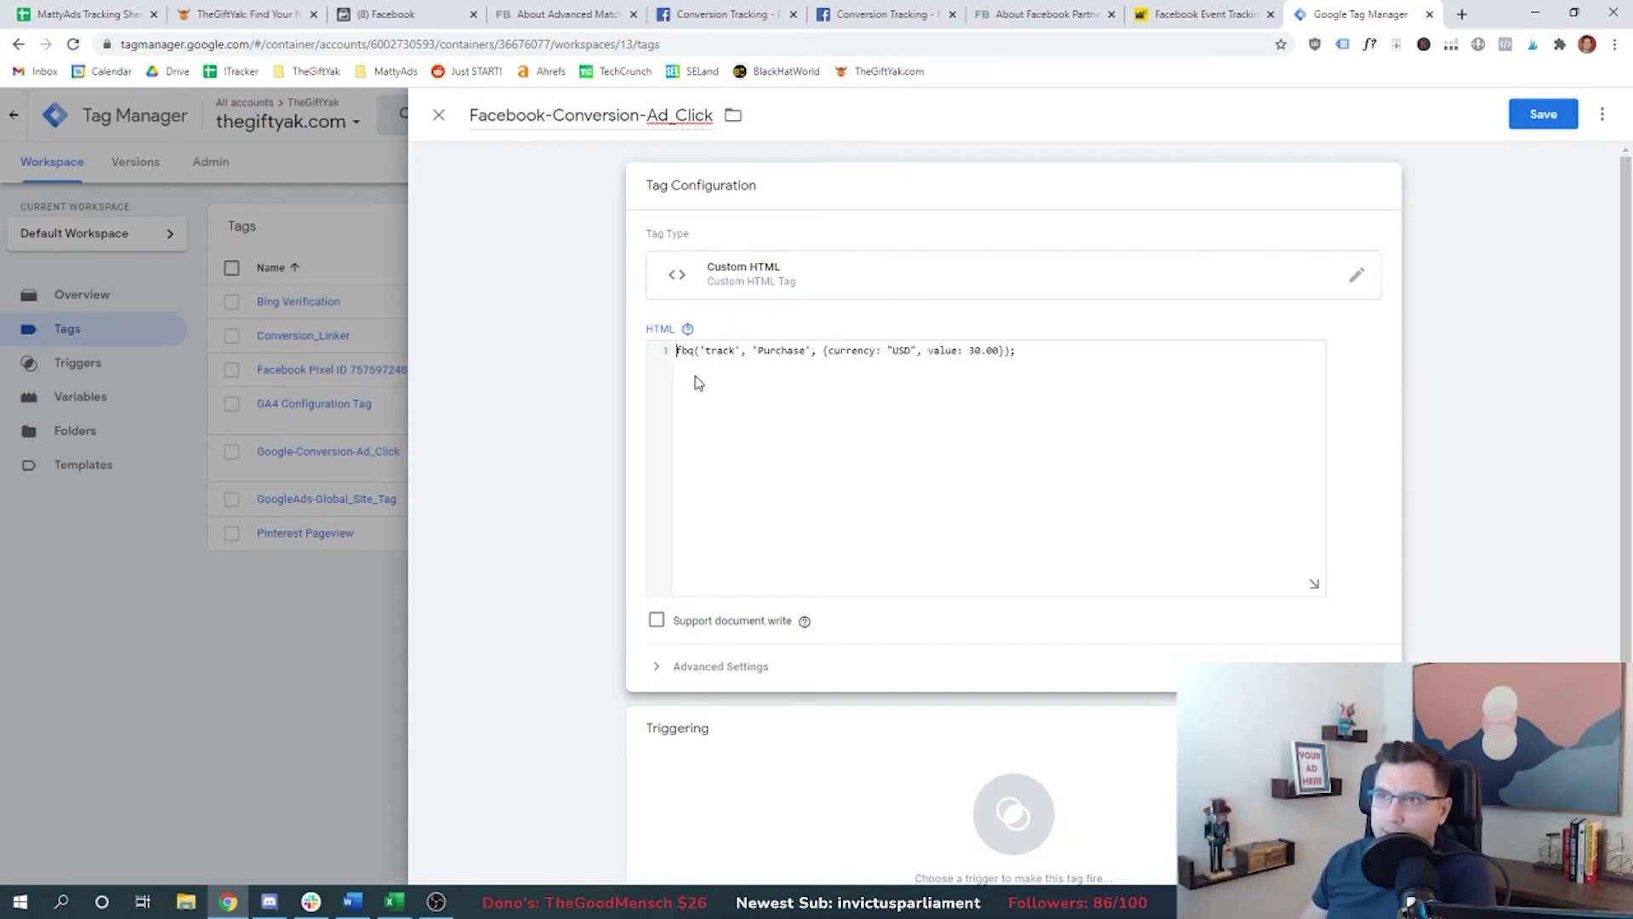
# Wrap the code in <script> tags, strip currency and value, rename the event 'Add to Cart', and open Triggering.
pyautogui.press('Home')
pyautogui.write('<script')
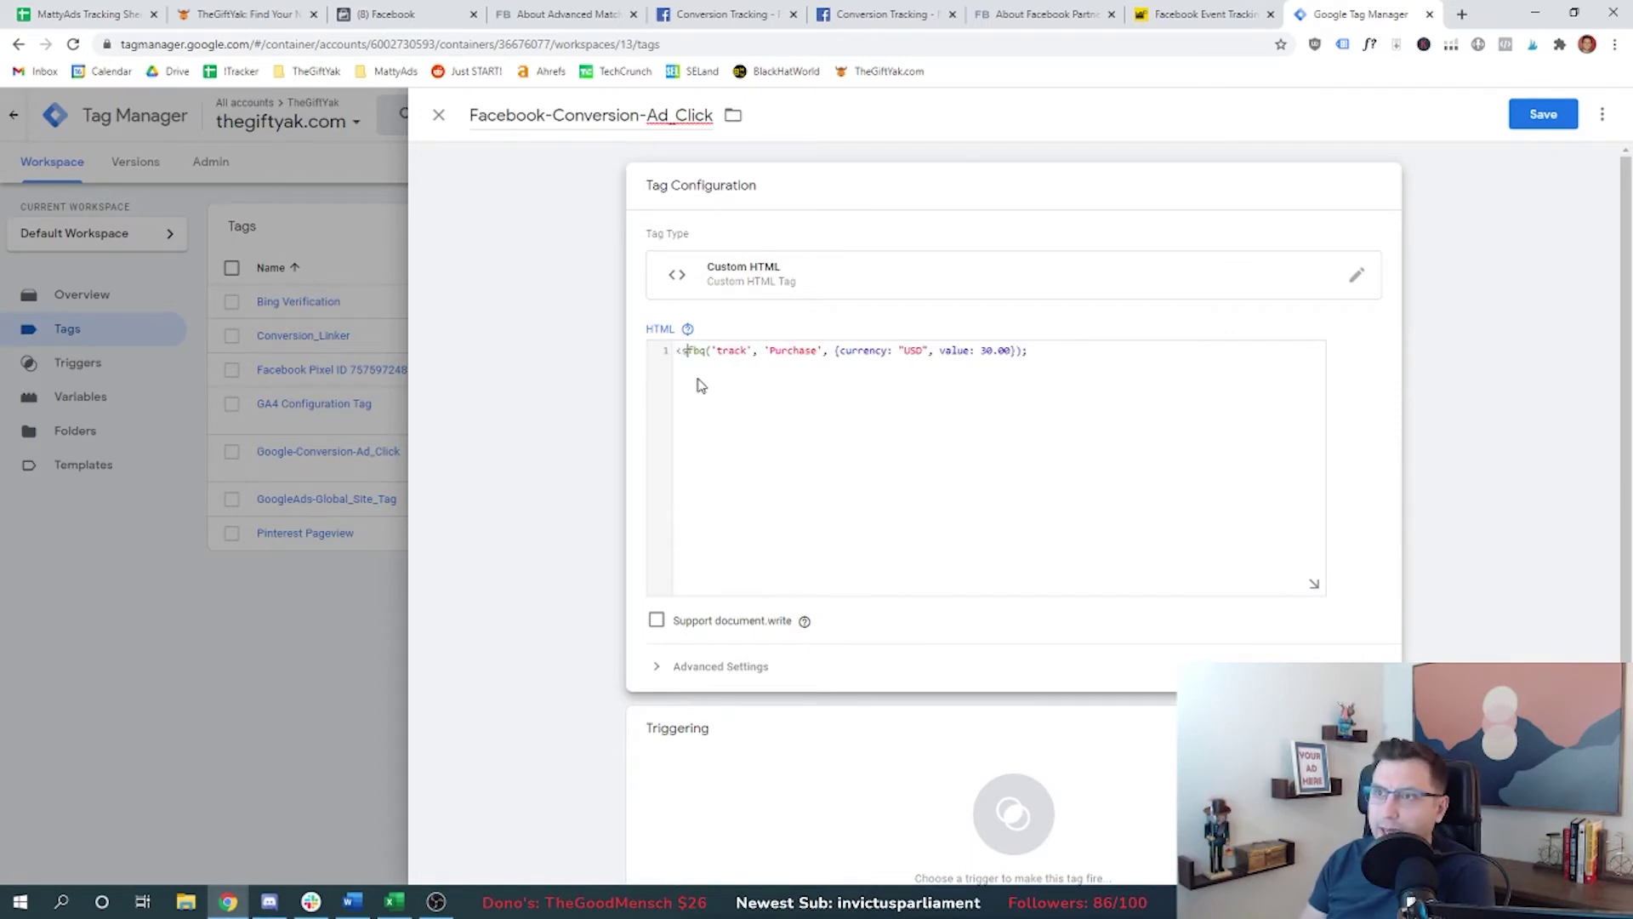
pyautogui.write('>')
pyautogui.press('Return')
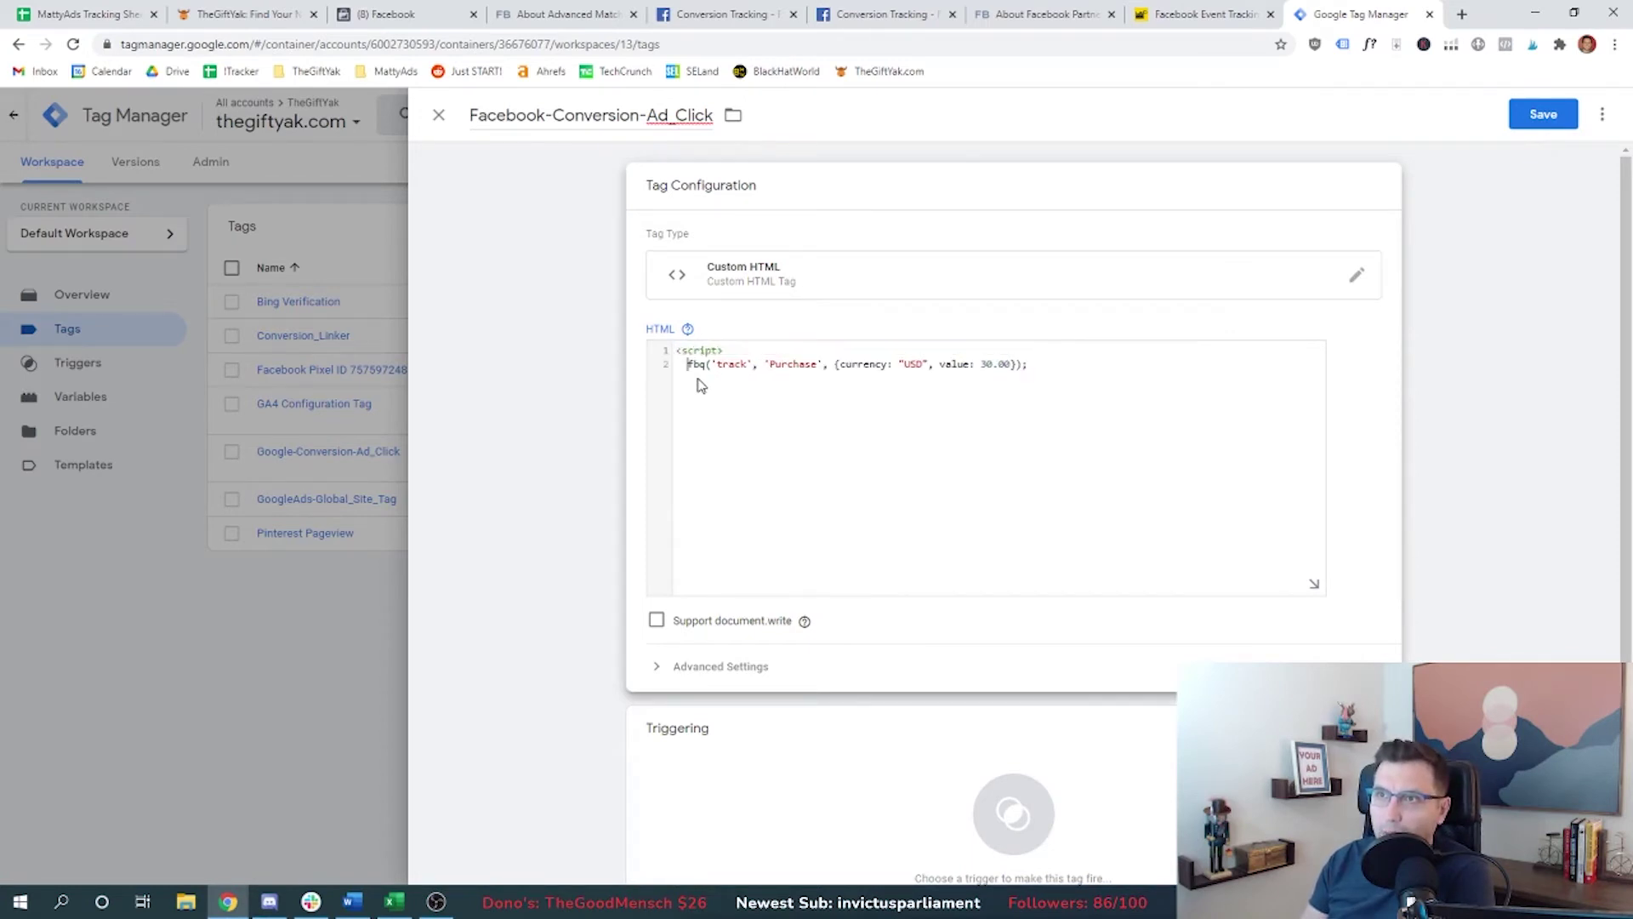
pyautogui.click(1080, 363)
pyautogui.press('Return')
pyautogui.write('</script')
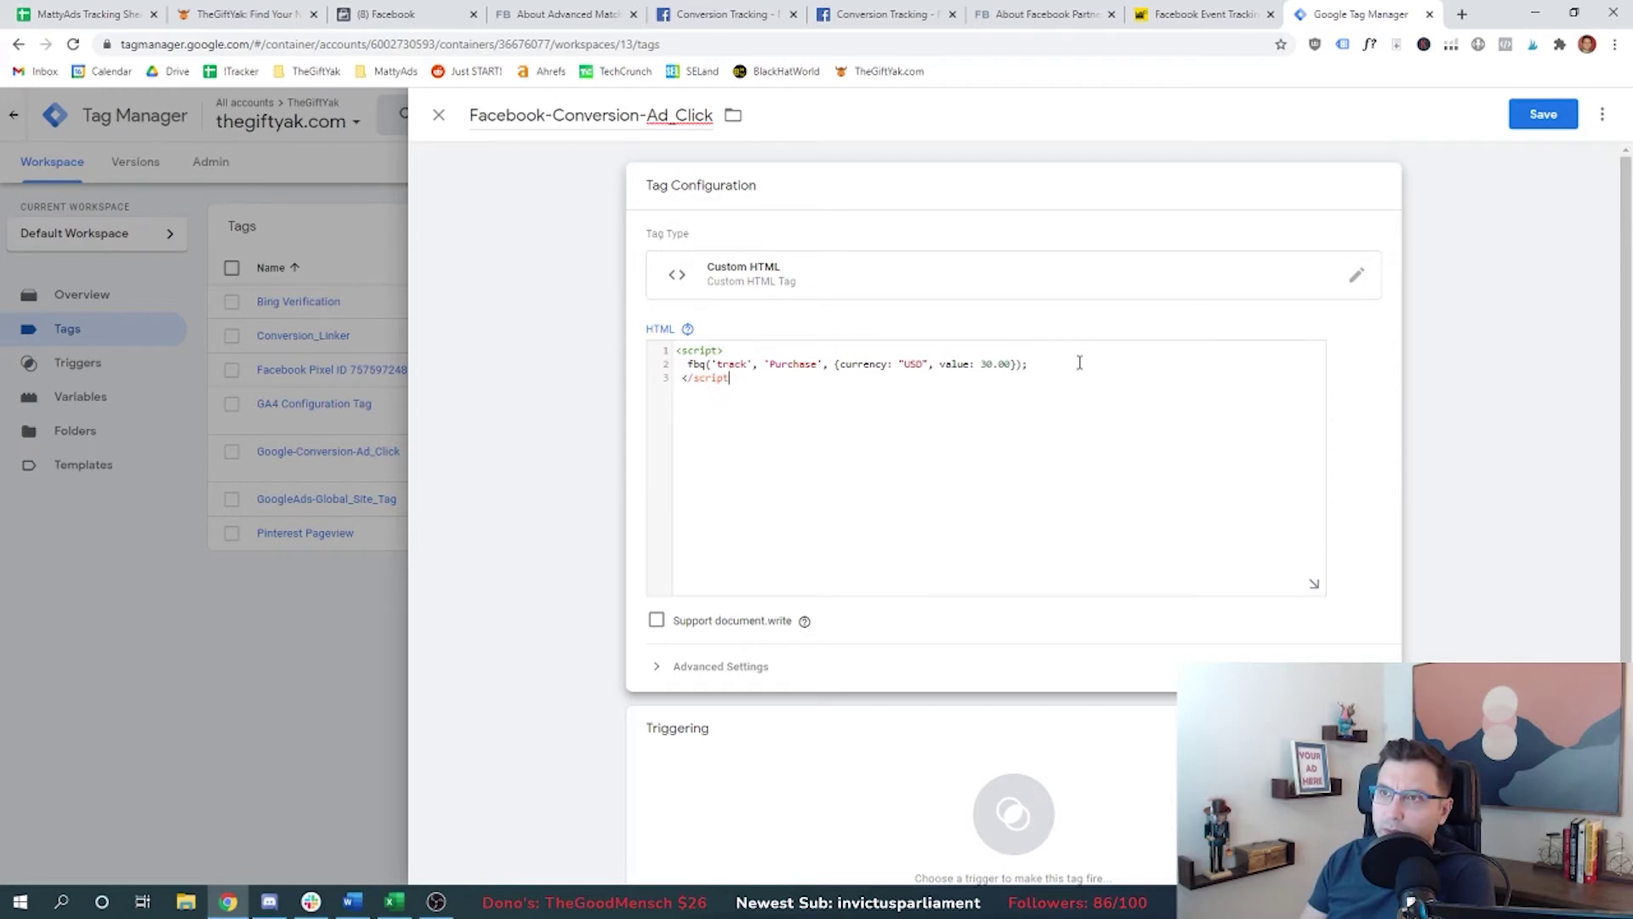
pyautogui.write('>')
pyautogui.moveTo(823, 366); pyautogui.dragTo(1014, 365)
pyautogui.press('BackSpace')
pyautogui.doubleClick(813, 366)
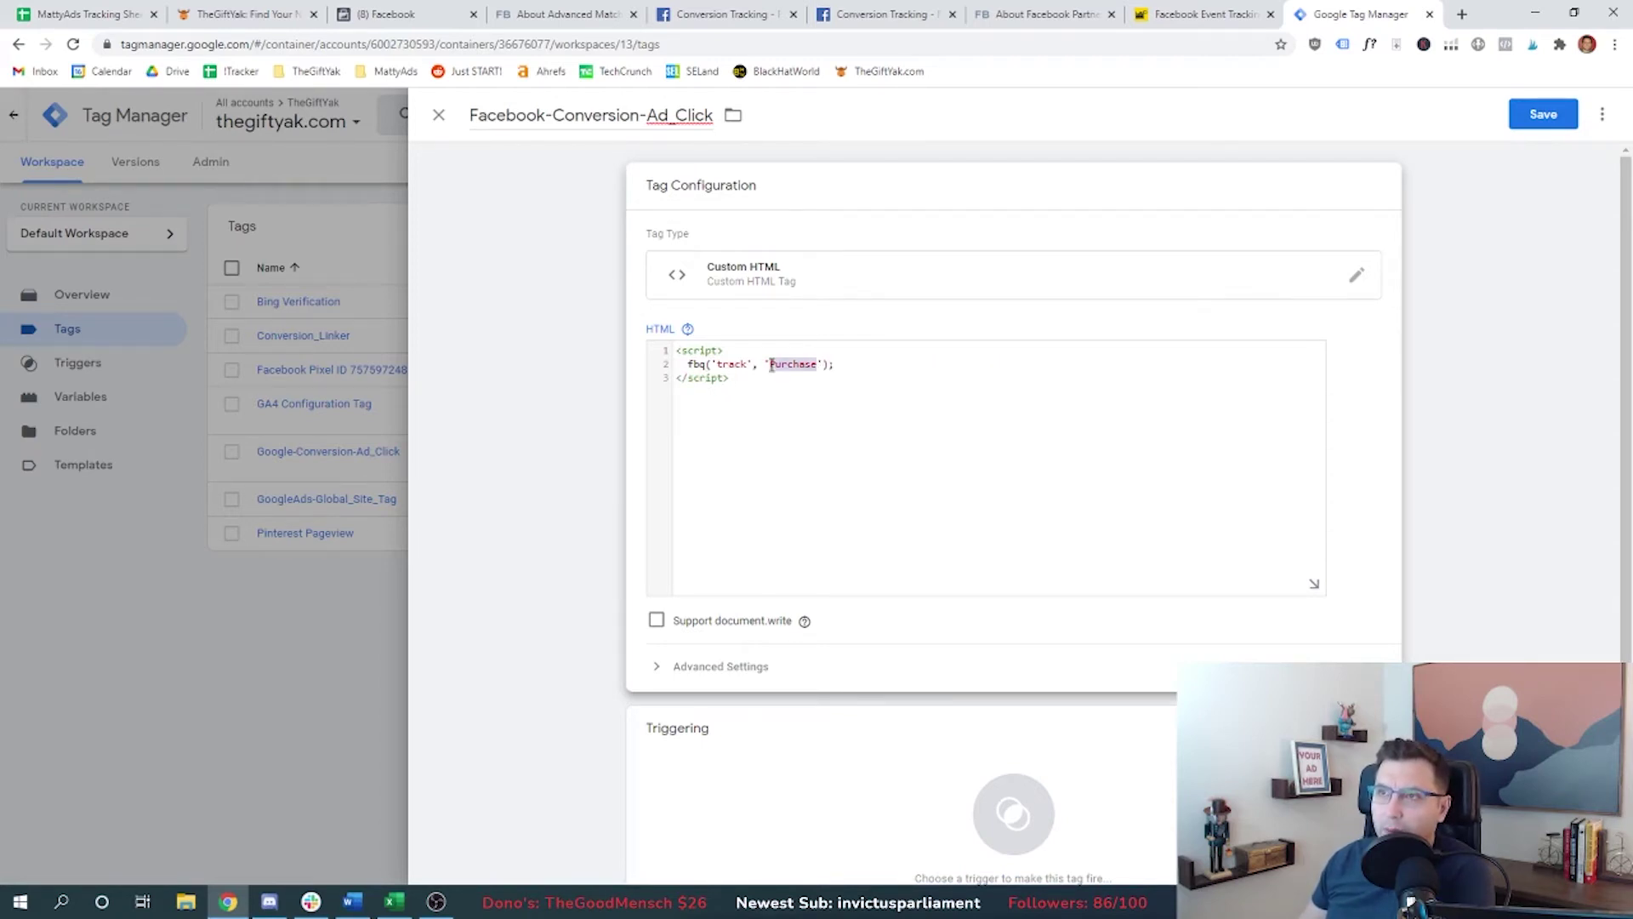
pyautogui.write('Add to Ch')
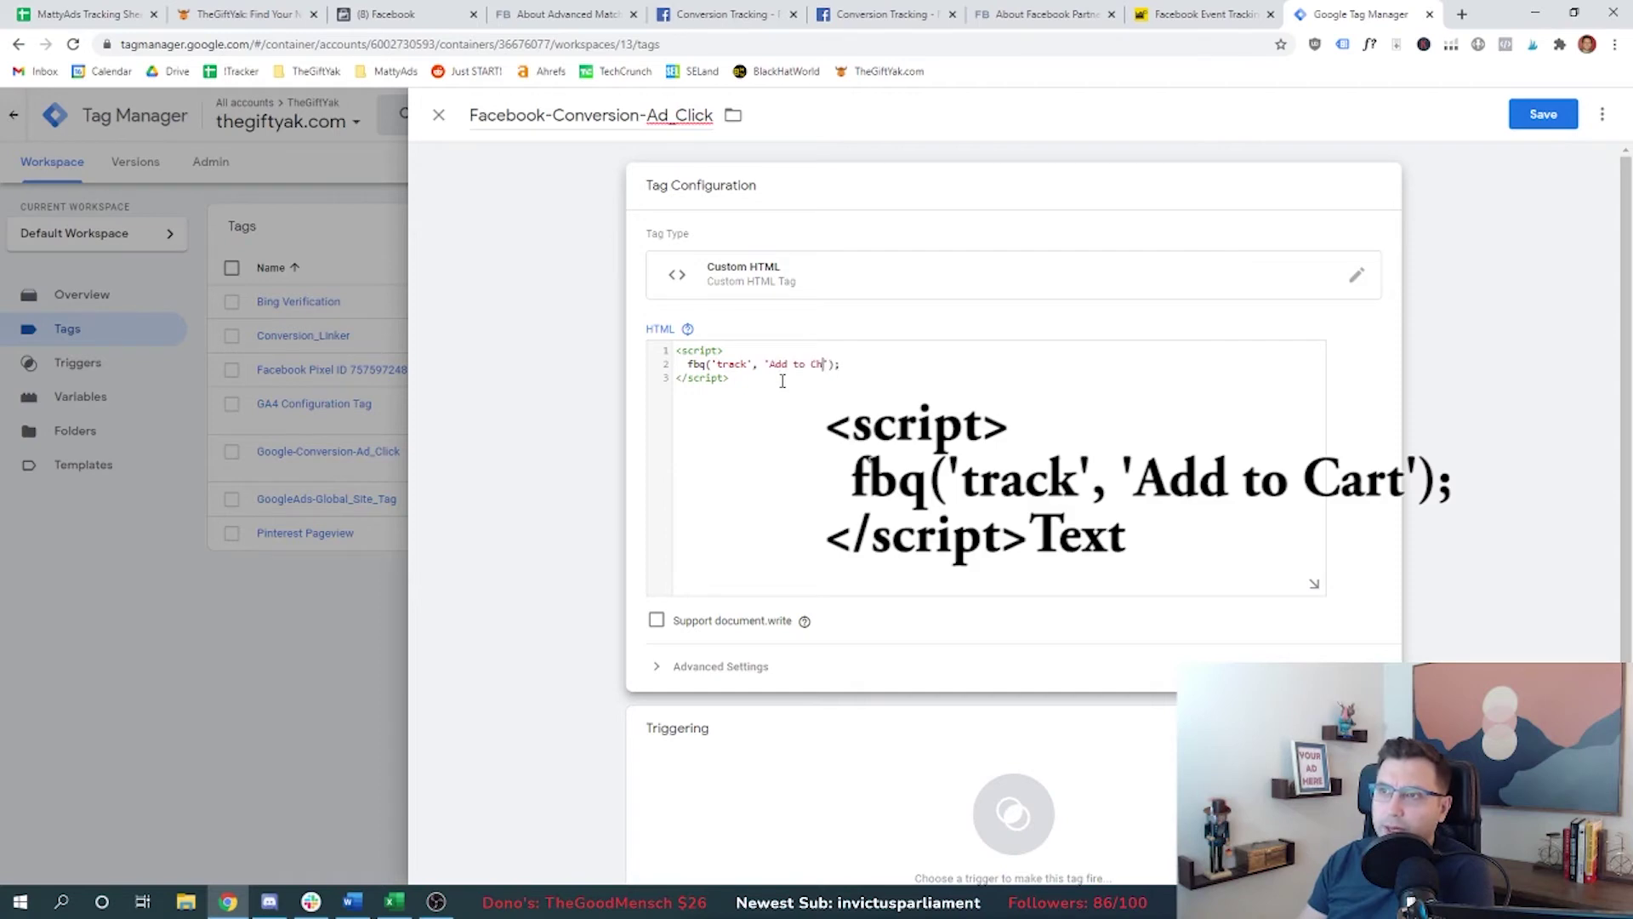
pyautogui.write('rt')
pyautogui.click(782, 381)
pyautogui.scroll(-1, 689, 434)
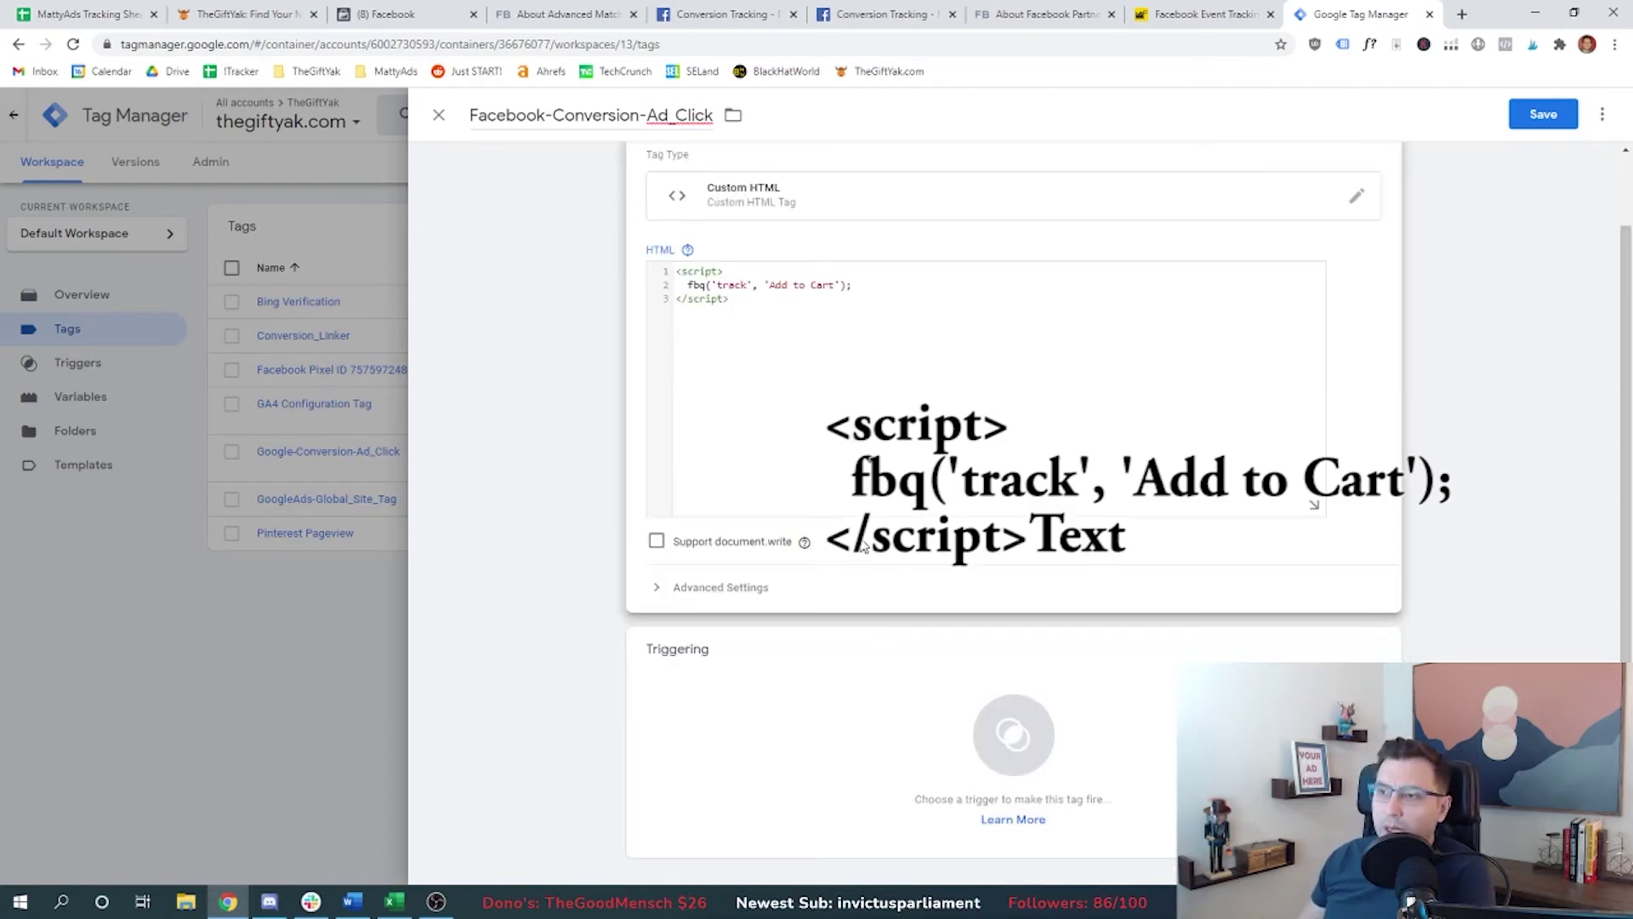
pyautogui.click(992, 788)
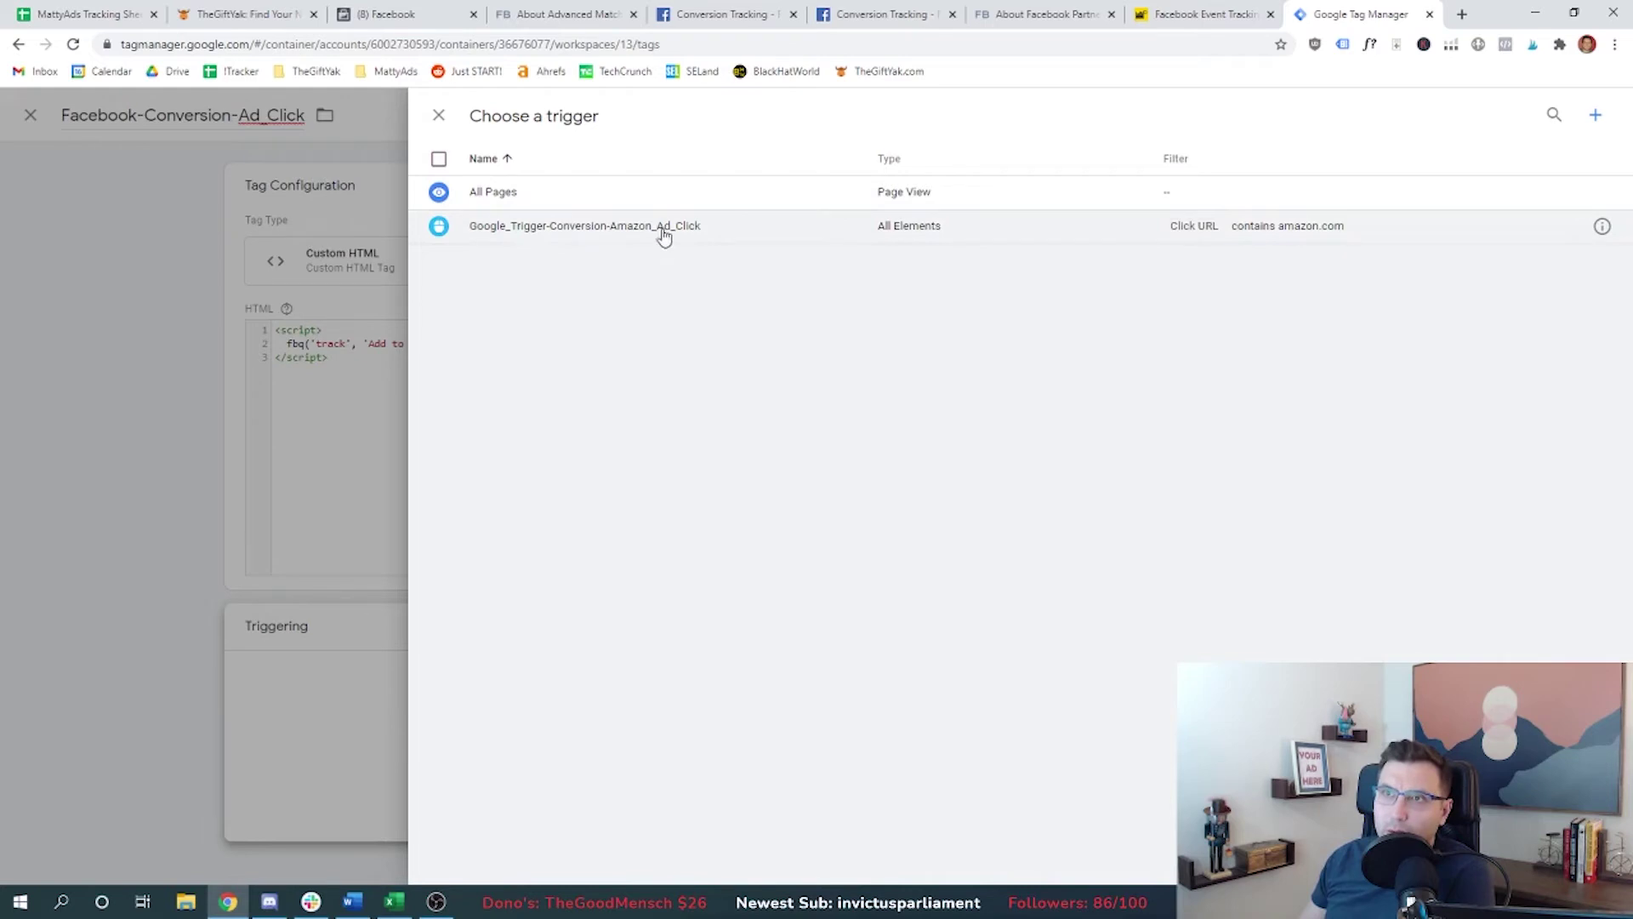
pyautogui.click(532, 238)
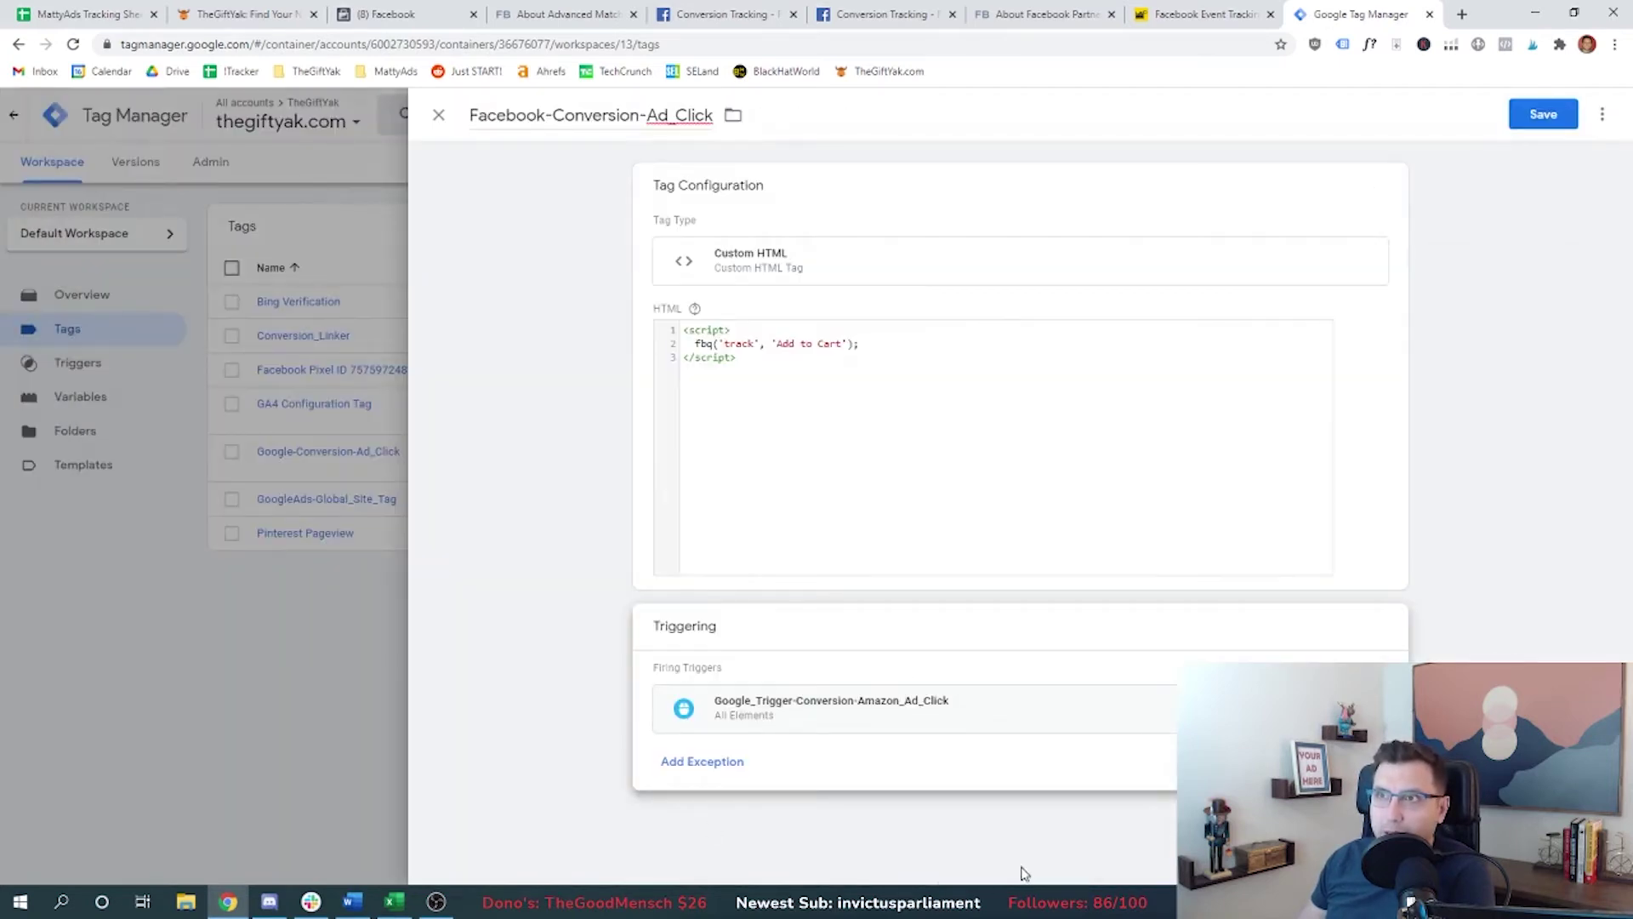
pyautogui.click(1543, 114)
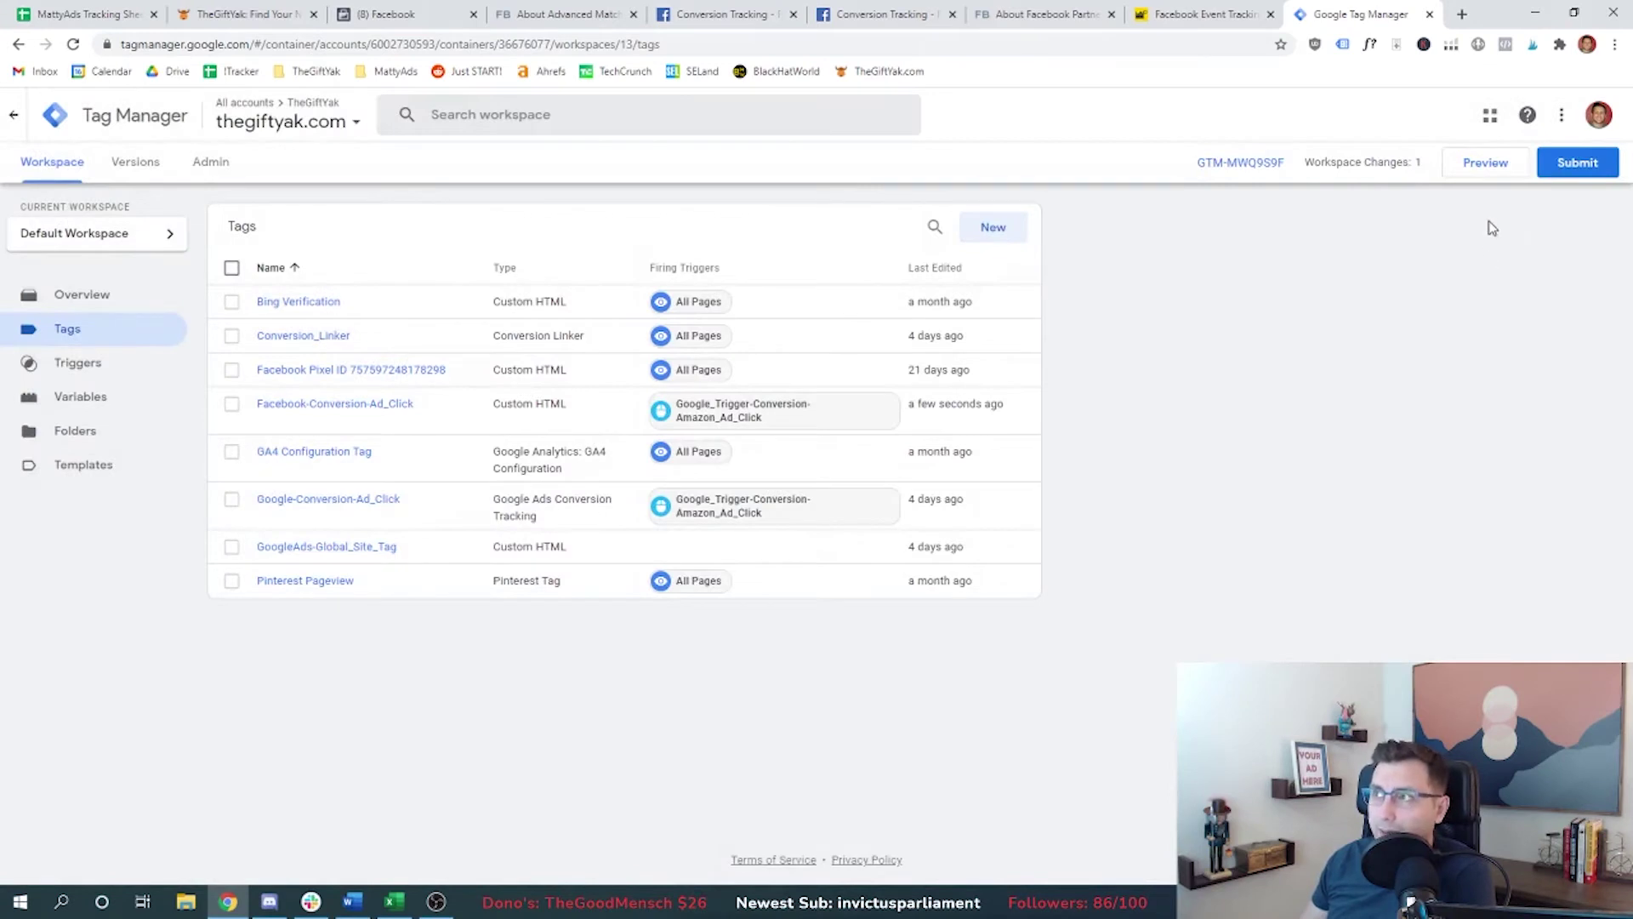
pyautogui.click(1488, 167)
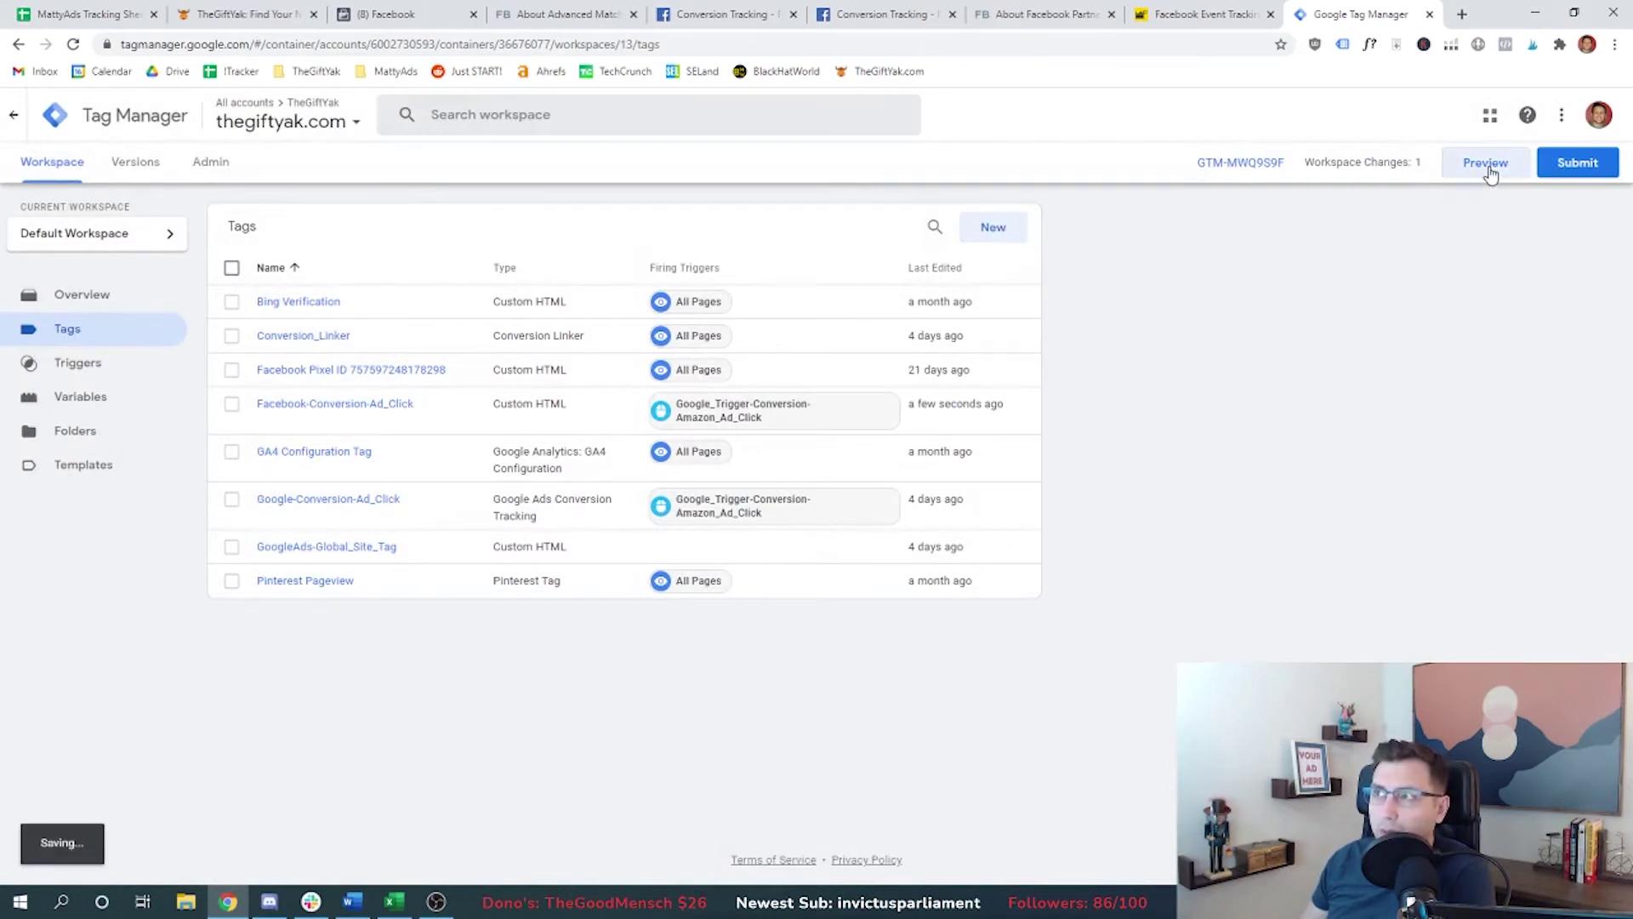
pyautogui.click(702, 508)
pyautogui.write('https://thegiftyak.com')
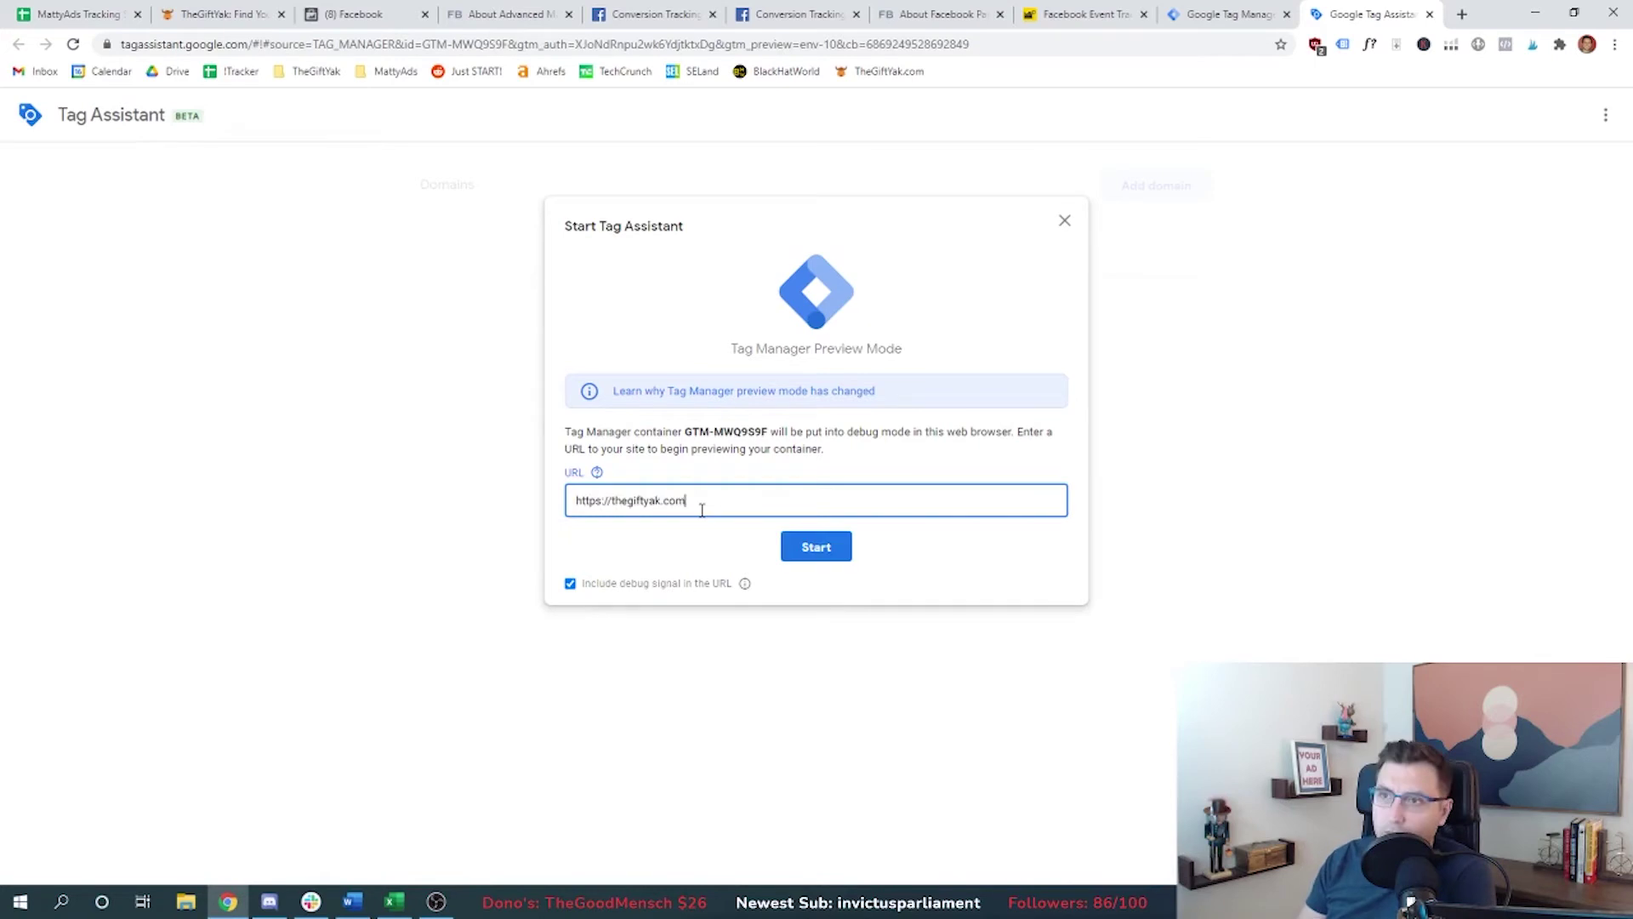
# Start preview on thegiftyak.com, open the Copper Anniversary article, and view that page's tag results.
pyautogui.click(815, 547)
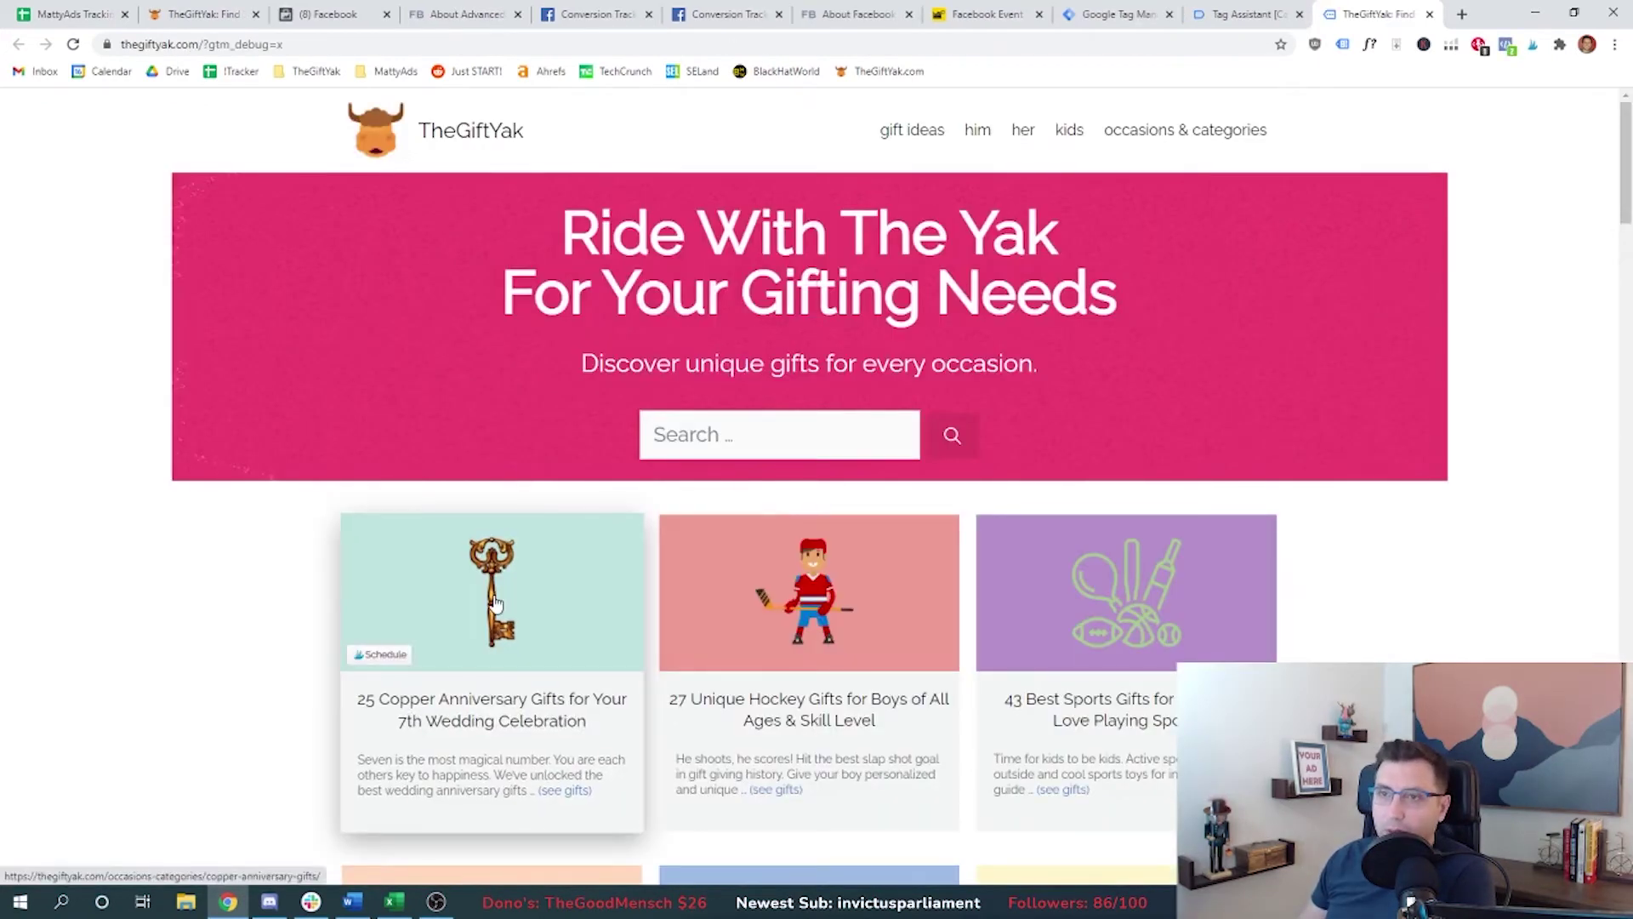
pyautogui.click(421, 596)
pyautogui.scroll(-9, 323, 502)
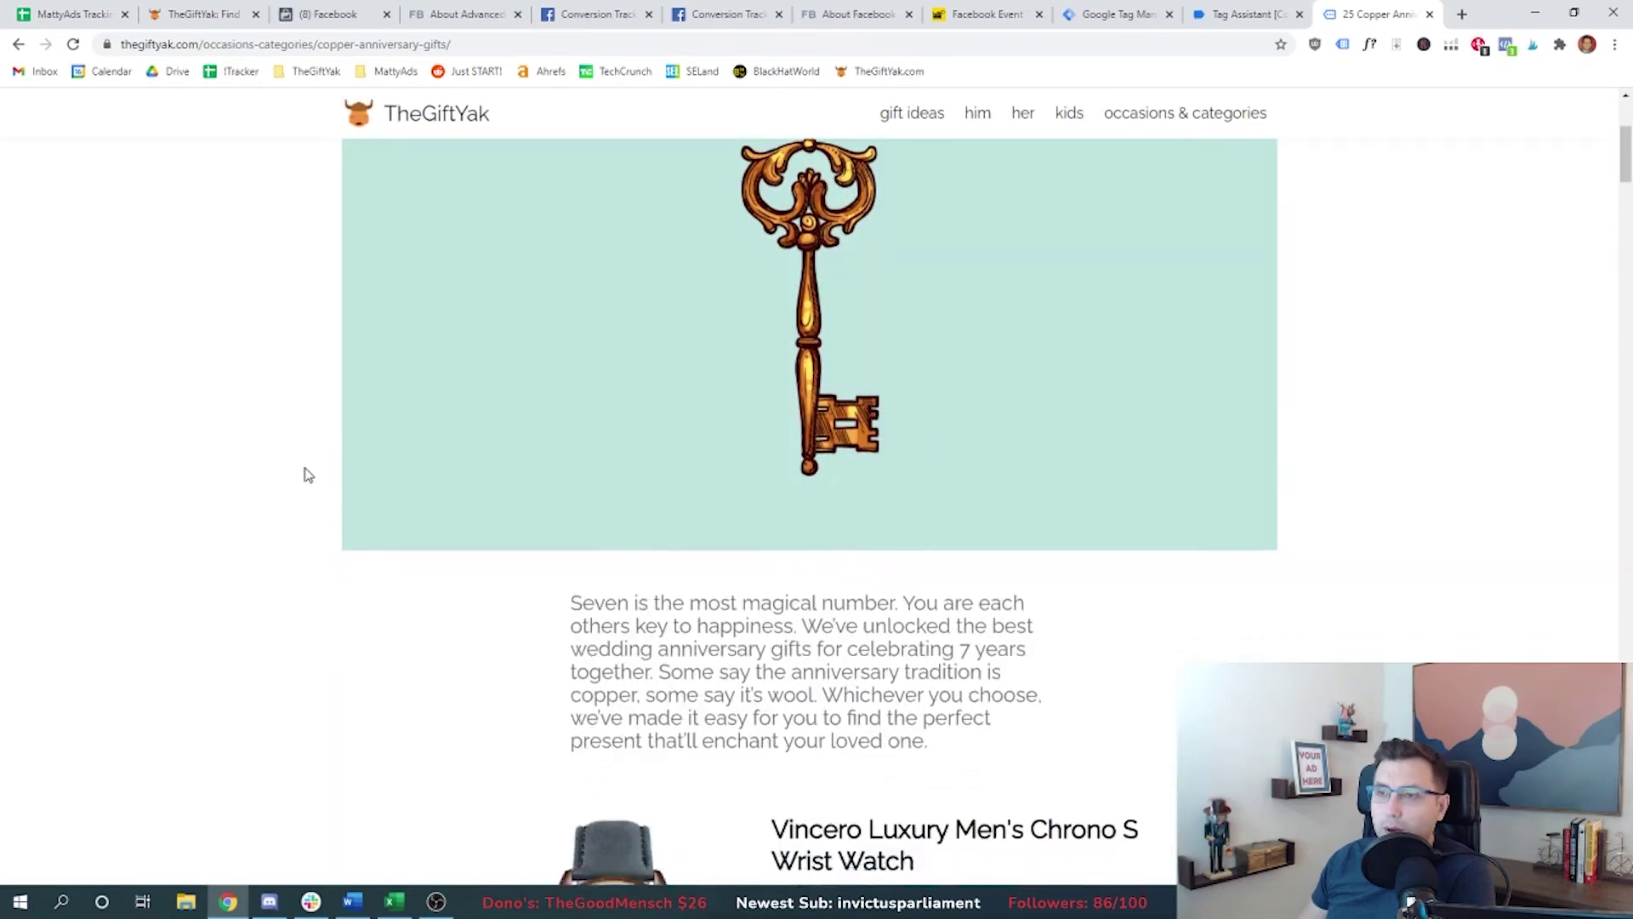
pyautogui.click(1266, 12)
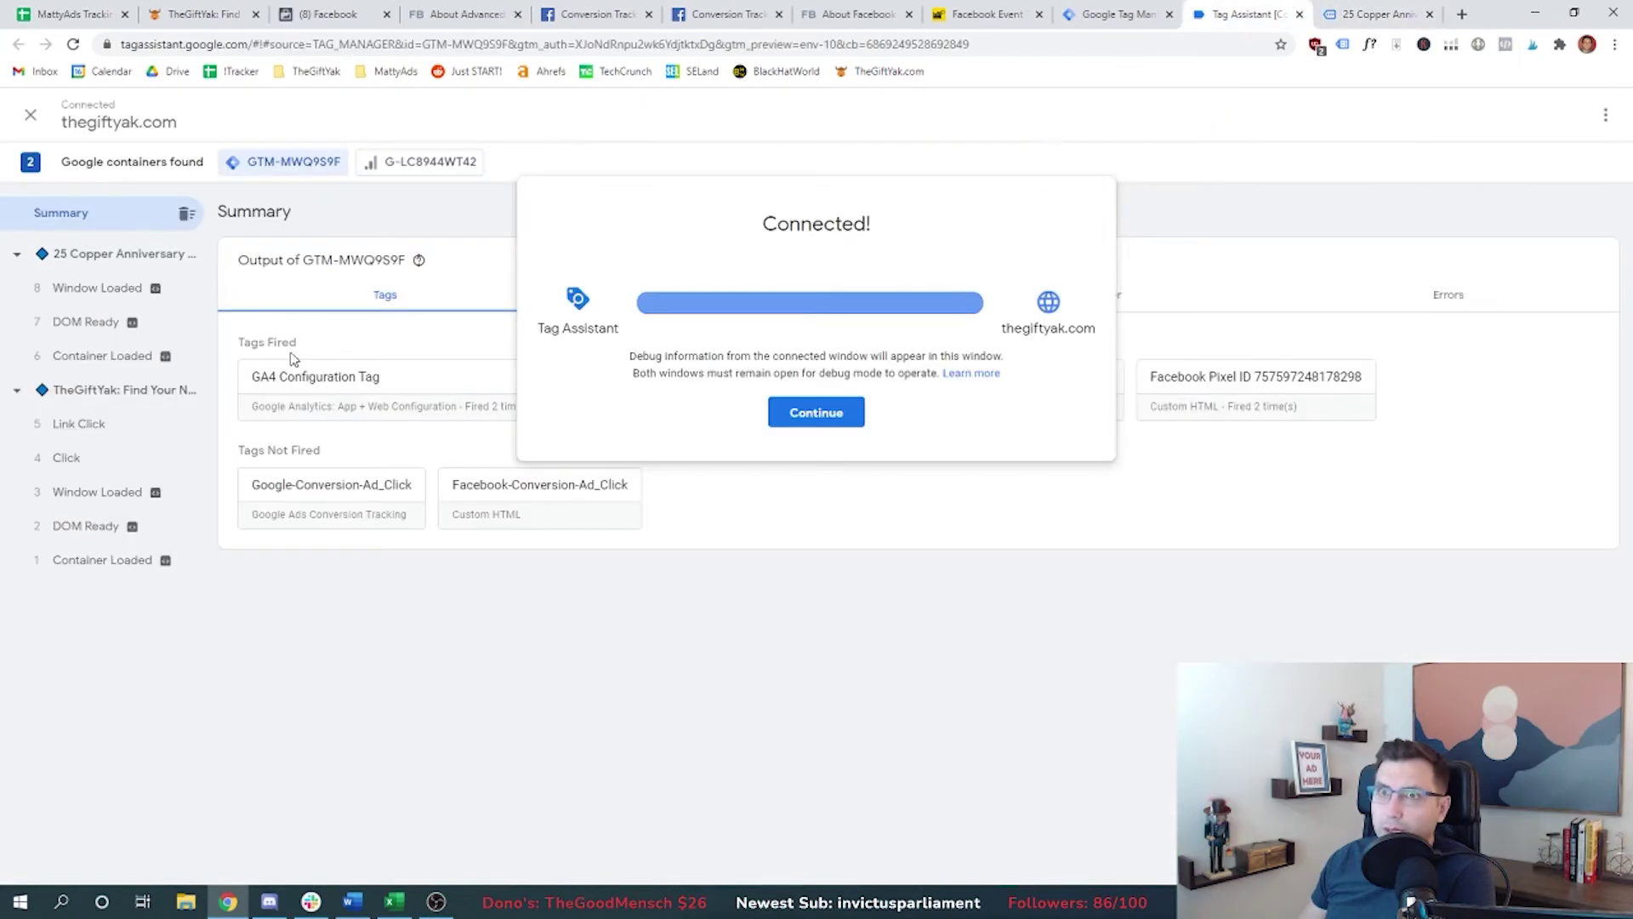
pyautogui.click(793, 417)
pyautogui.click(94, 255)
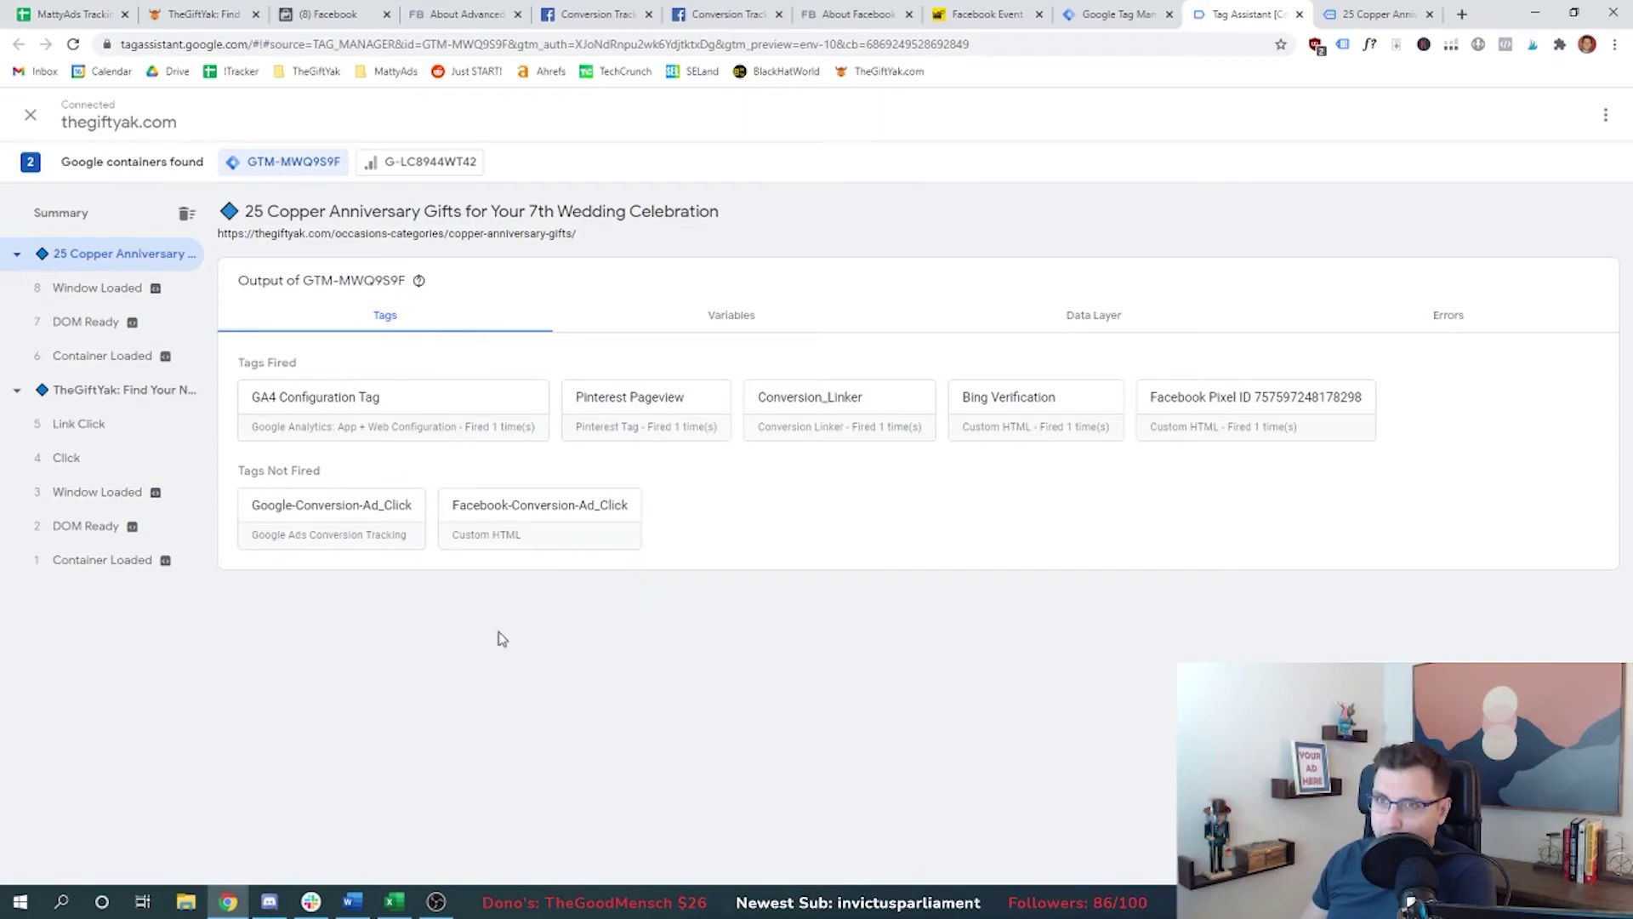
# Click Buy From Amazon.com on the Vincero watch and check the Click event's fired tags.
pyautogui.click(1378, 13)
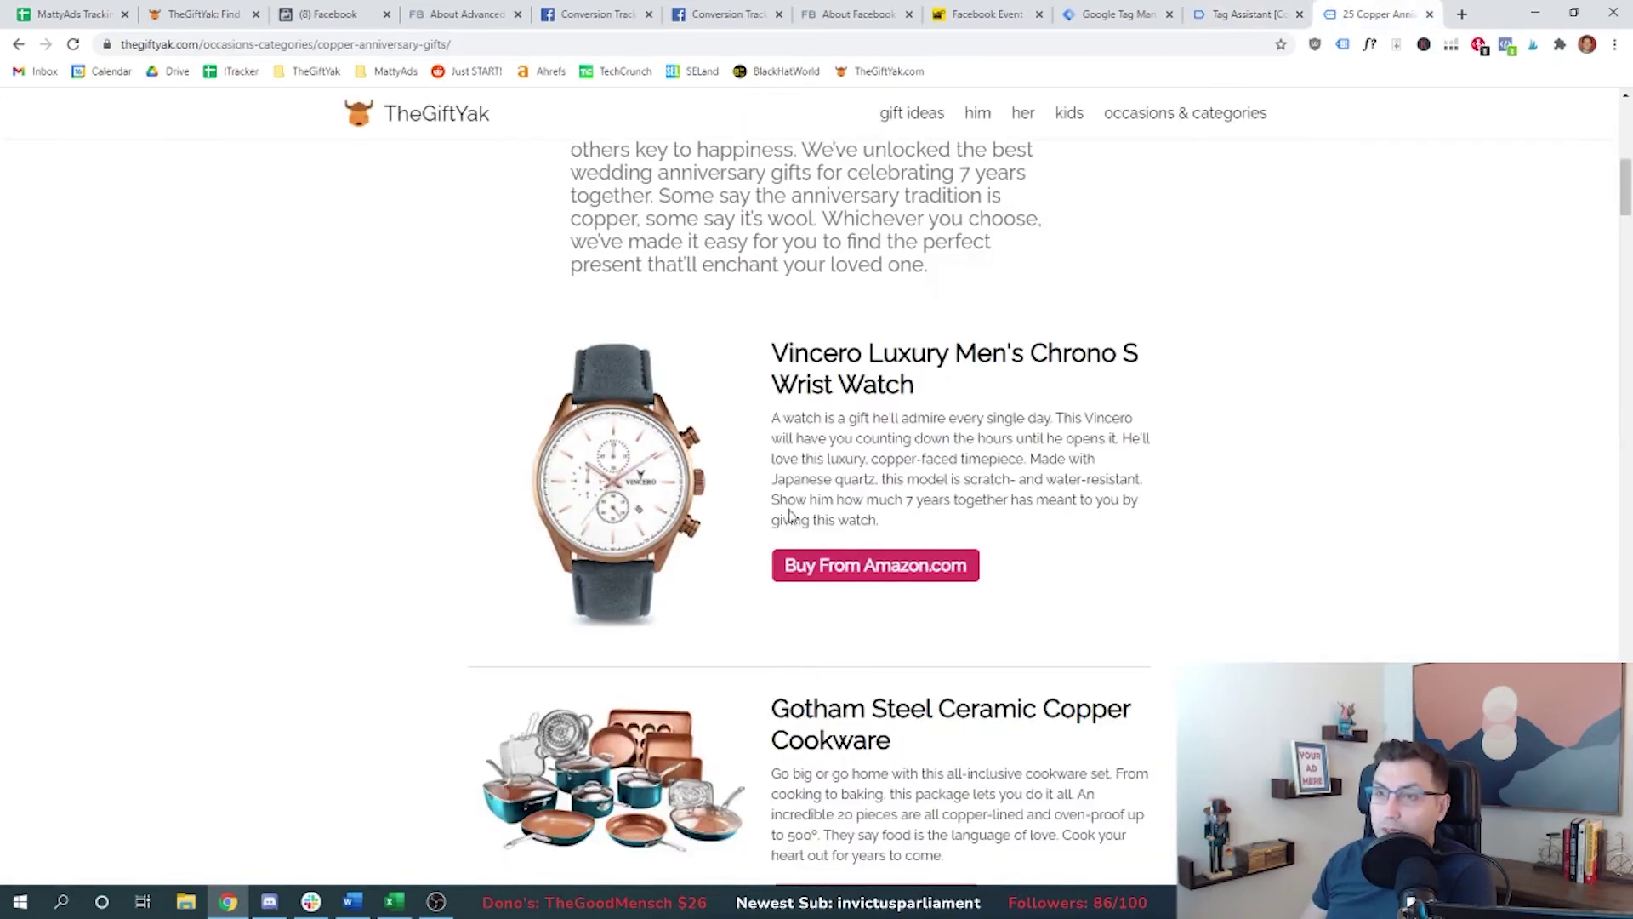
pyautogui.click(885, 573)
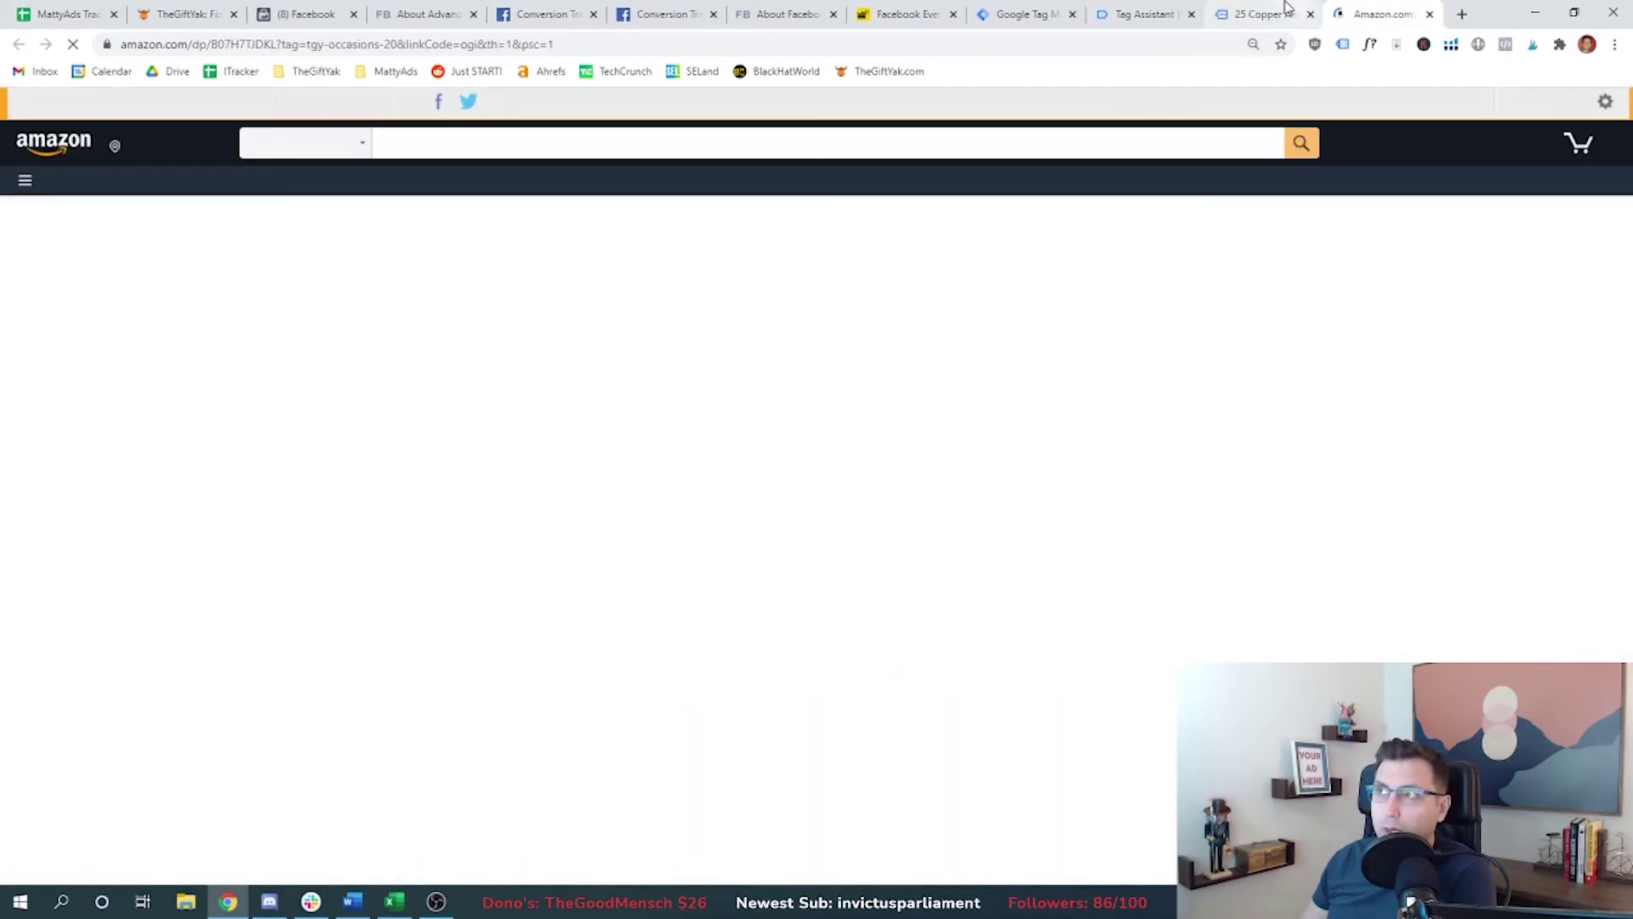
pyautogui.click(1140, 13)
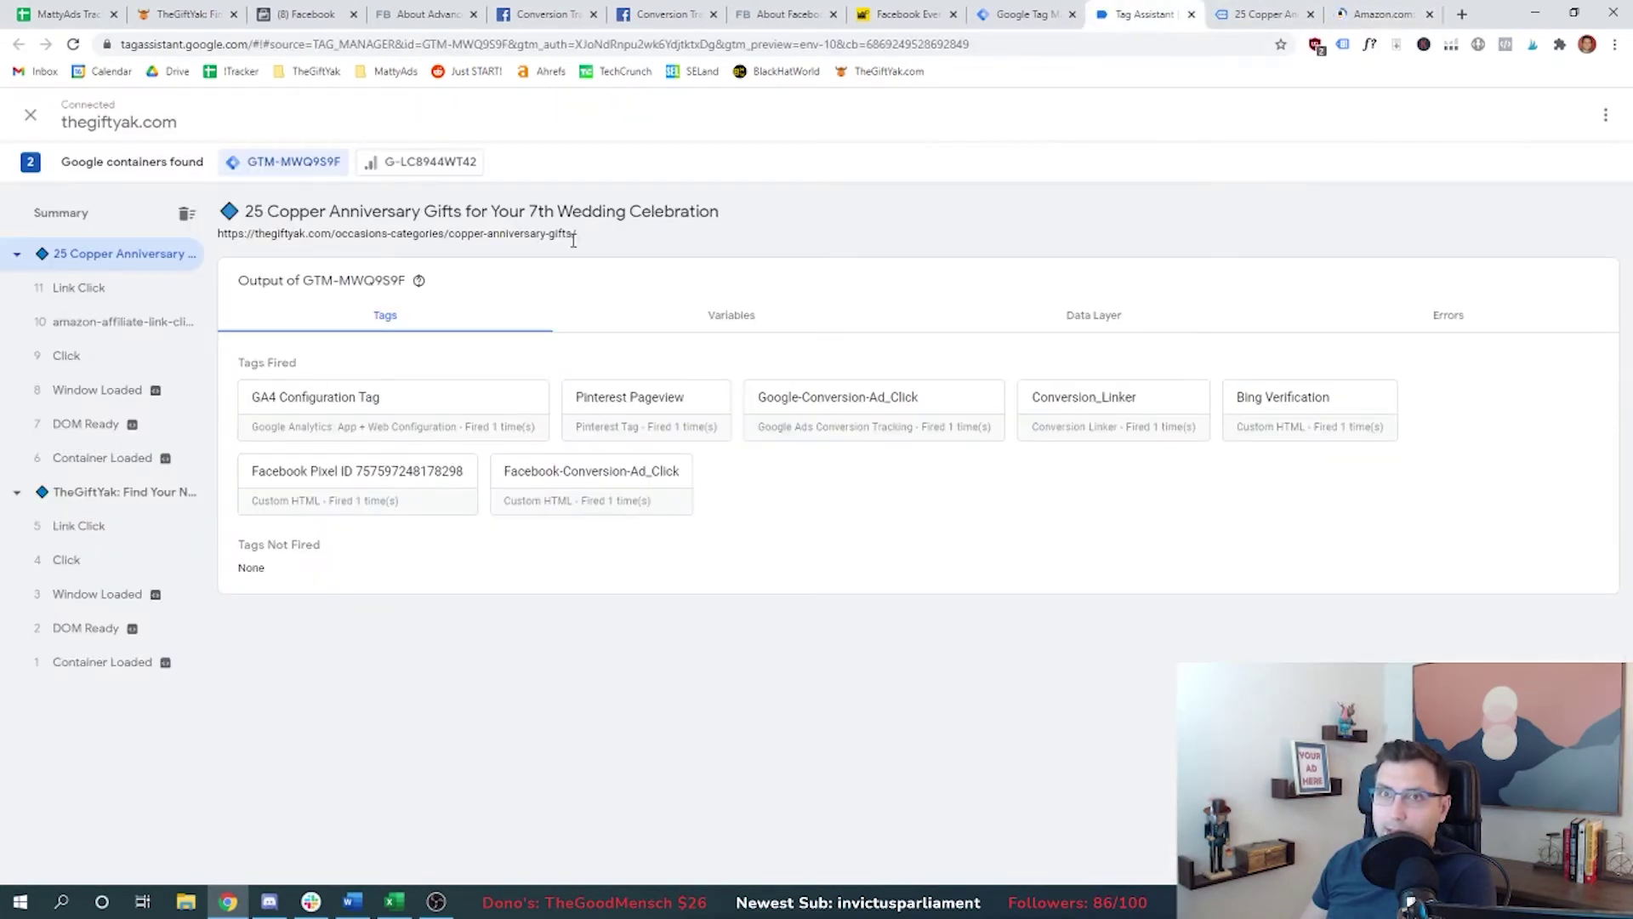
pyautogui.click(66, 356)
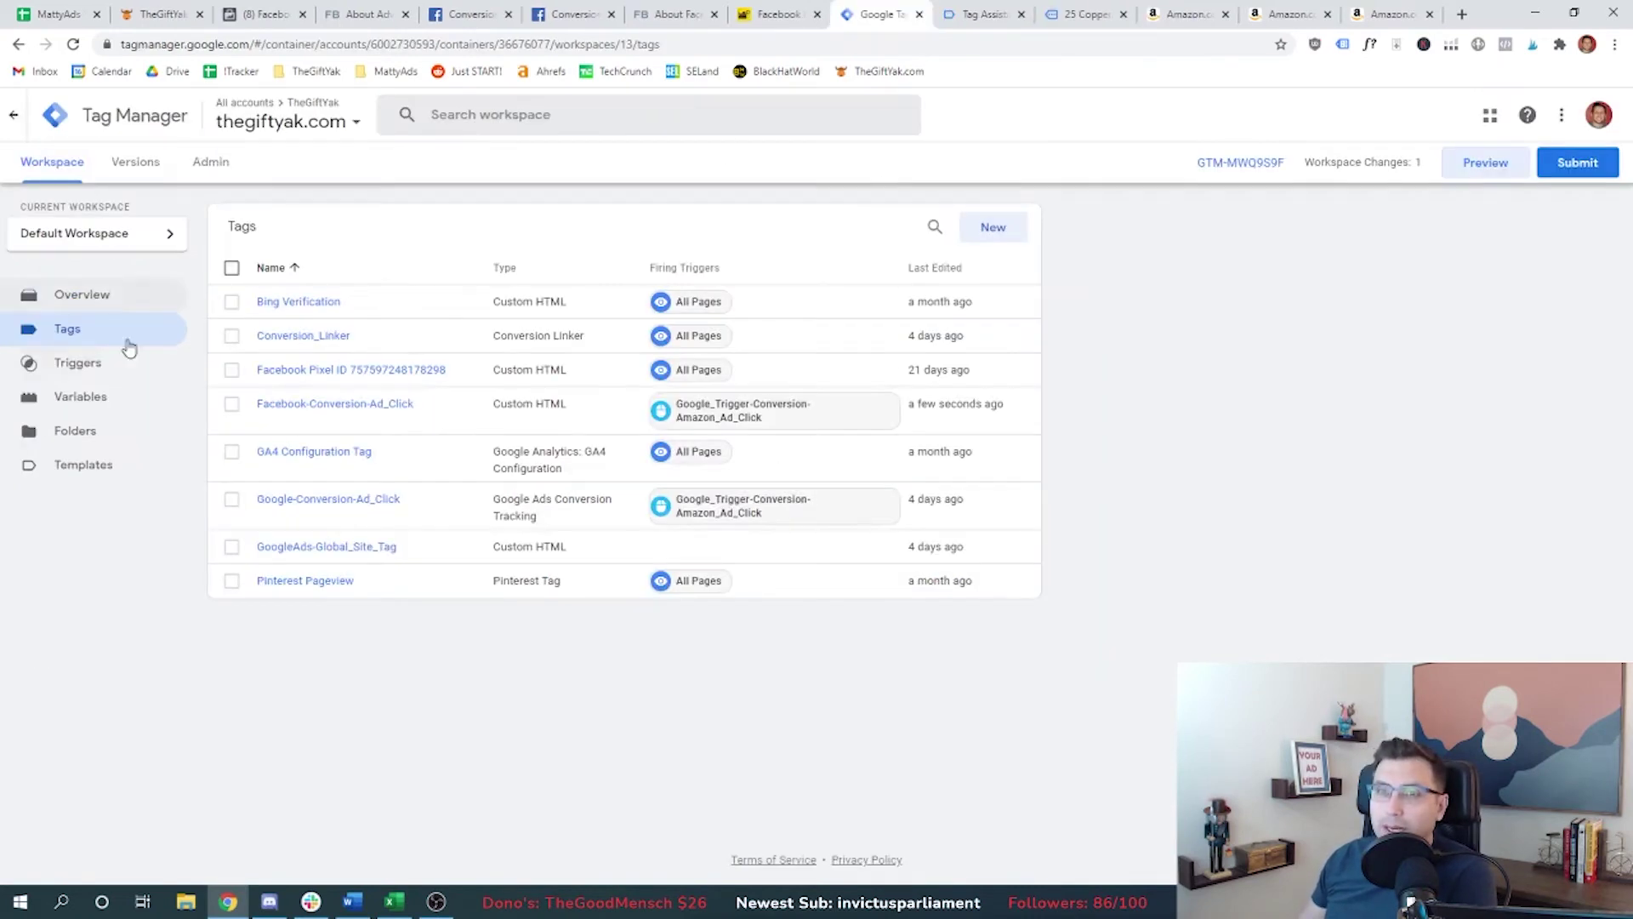
# Open Facebook-Conversion-Ad_Click from the Tags list to review its Add to Cart script and trigger.
pyautogui.click(1581, 170)
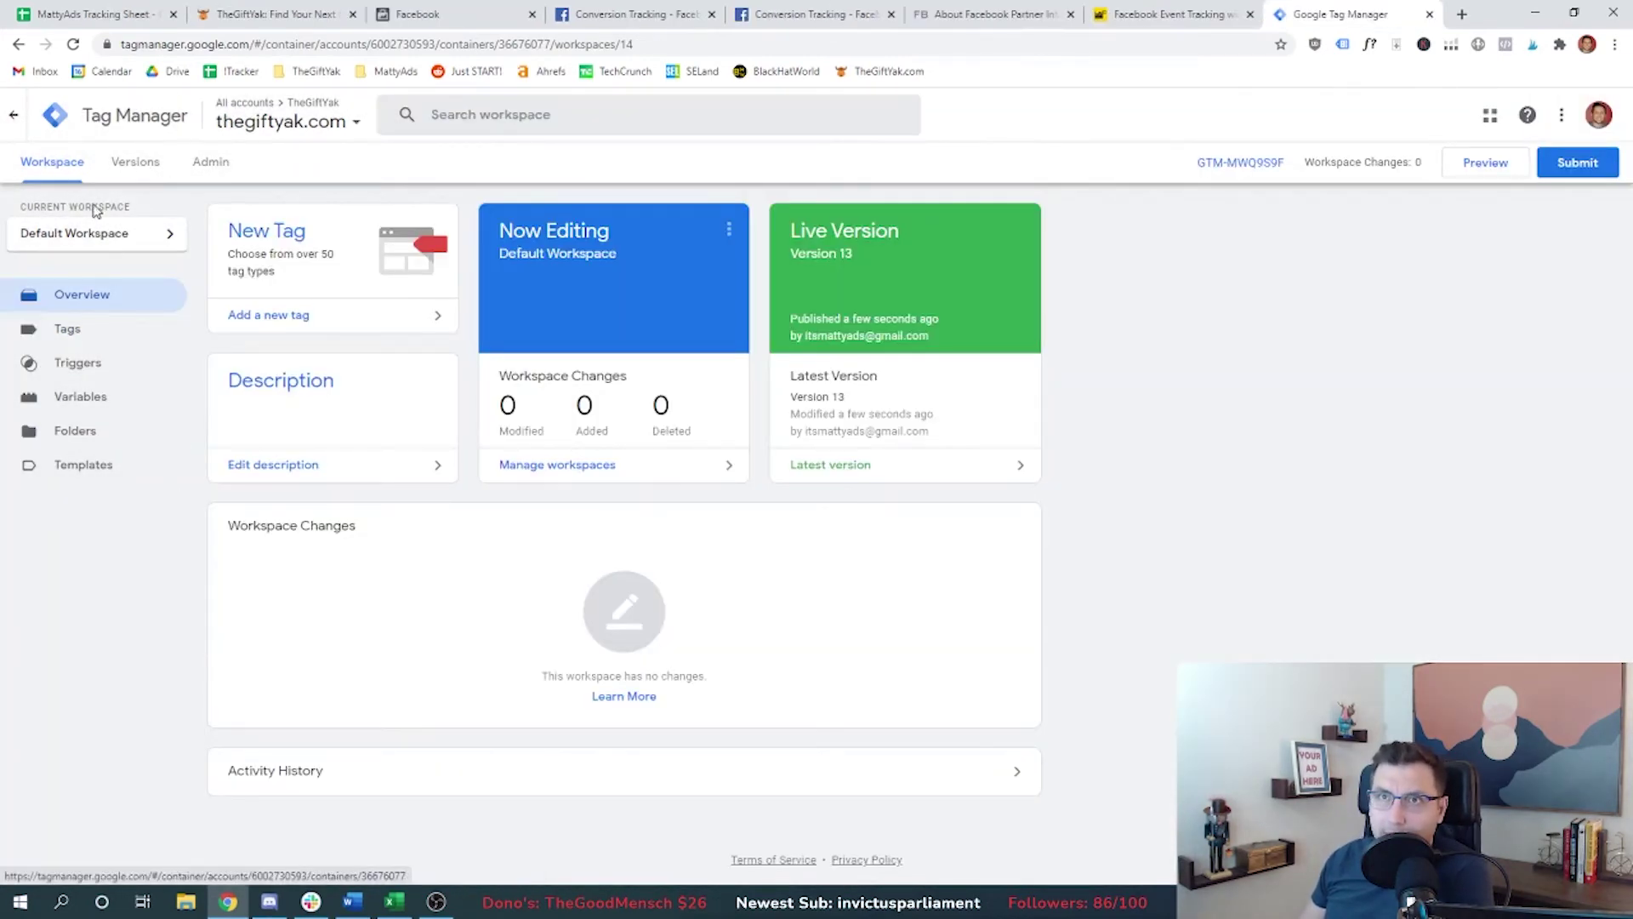
pyautogui.click(114, 349)
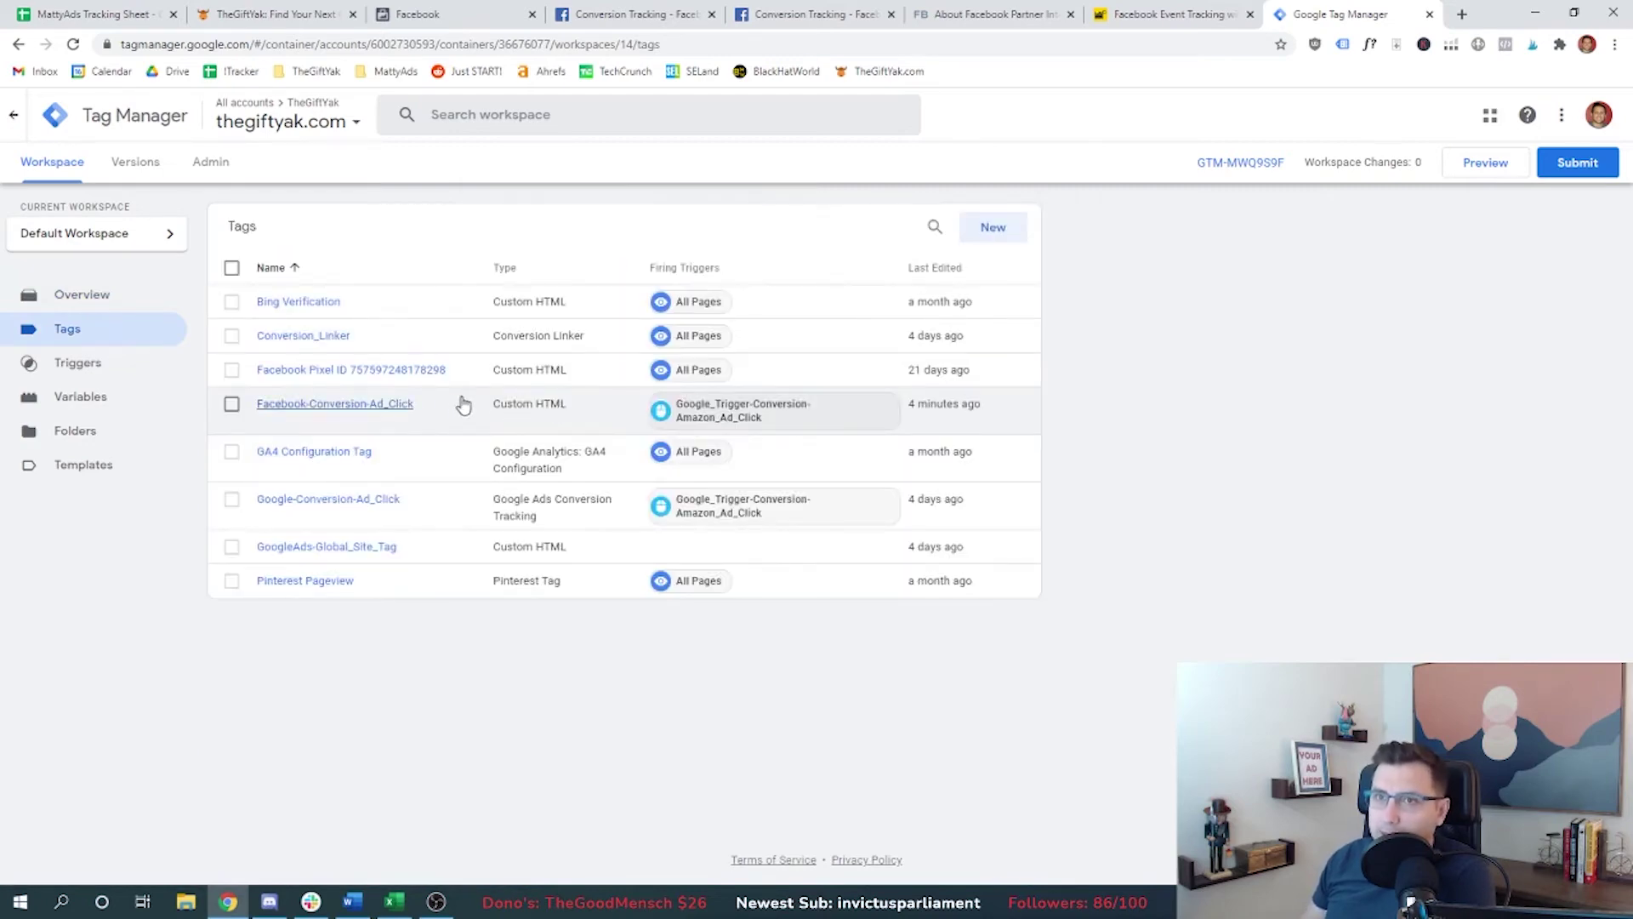
pyautogui.click(402, 406)
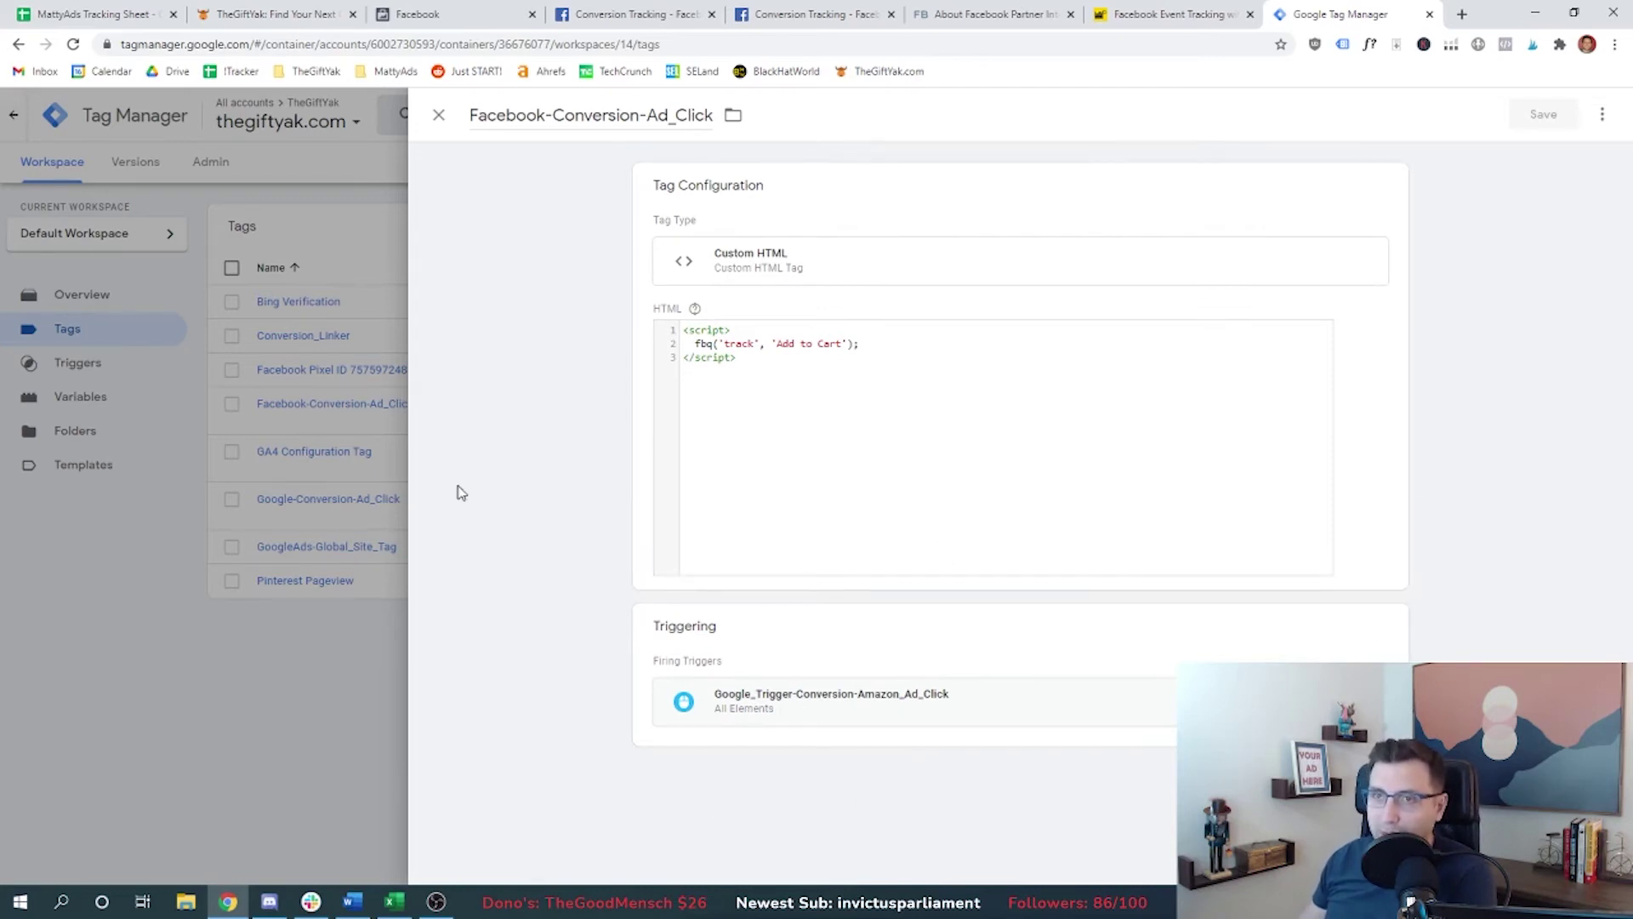
pyautogui.click(296, 681)
# Open Variables, then Configure Built-In Variables, and scroll to the six enabled Clicks variables.
pyautogui.click(146, 410)
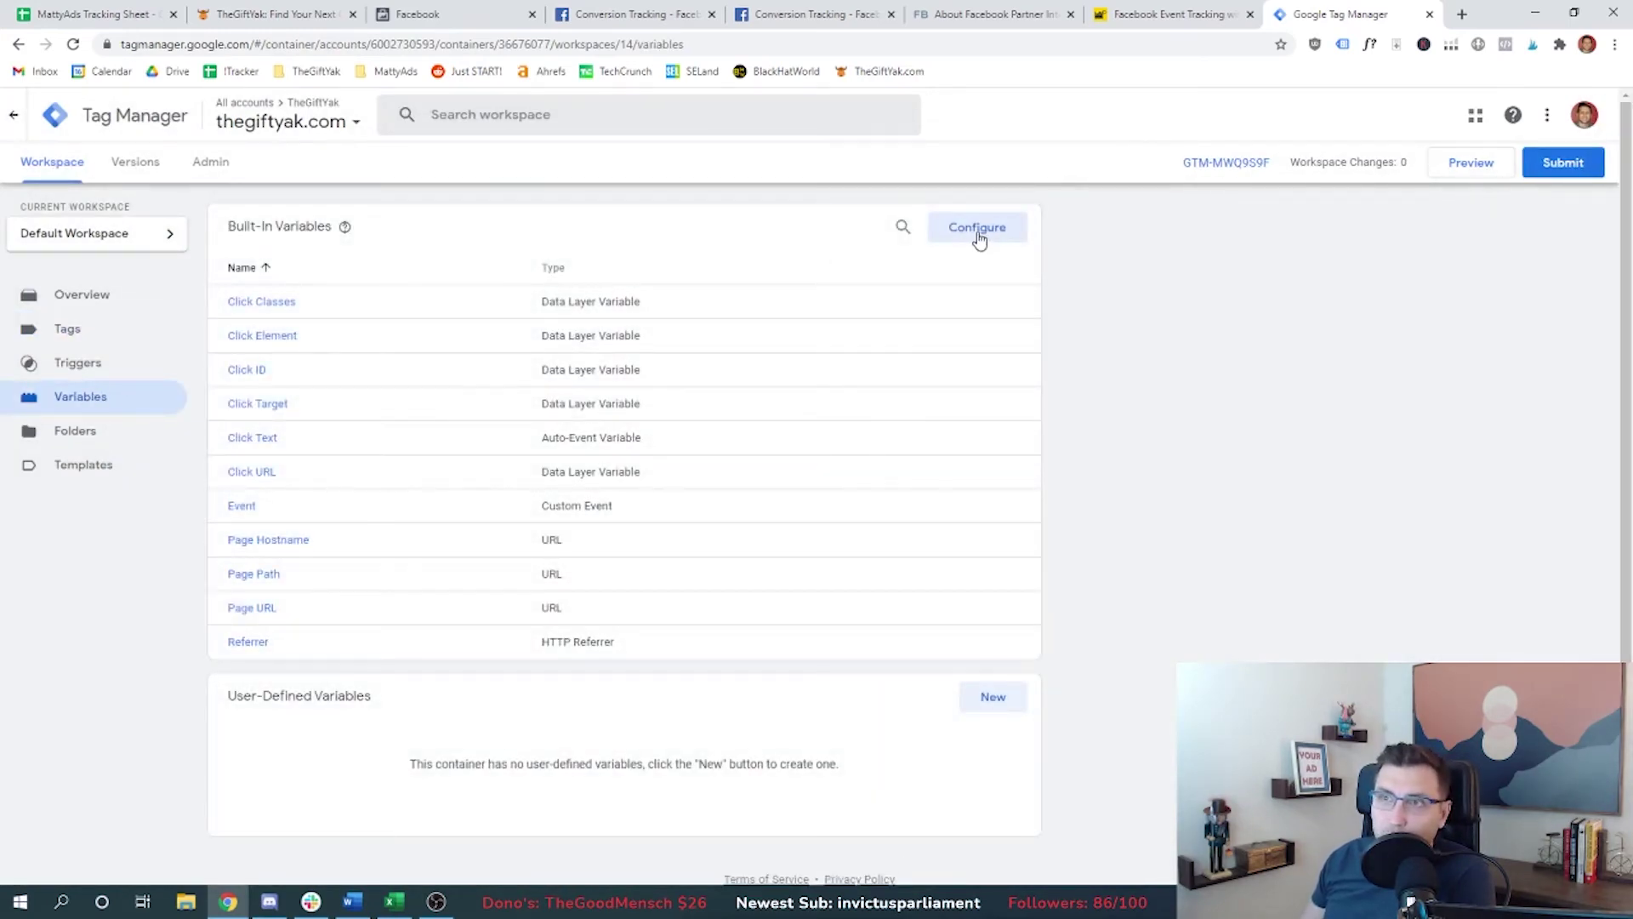
pyautogui.click(979, 241)
pyautogui.scroll(-4, 1191, 392)
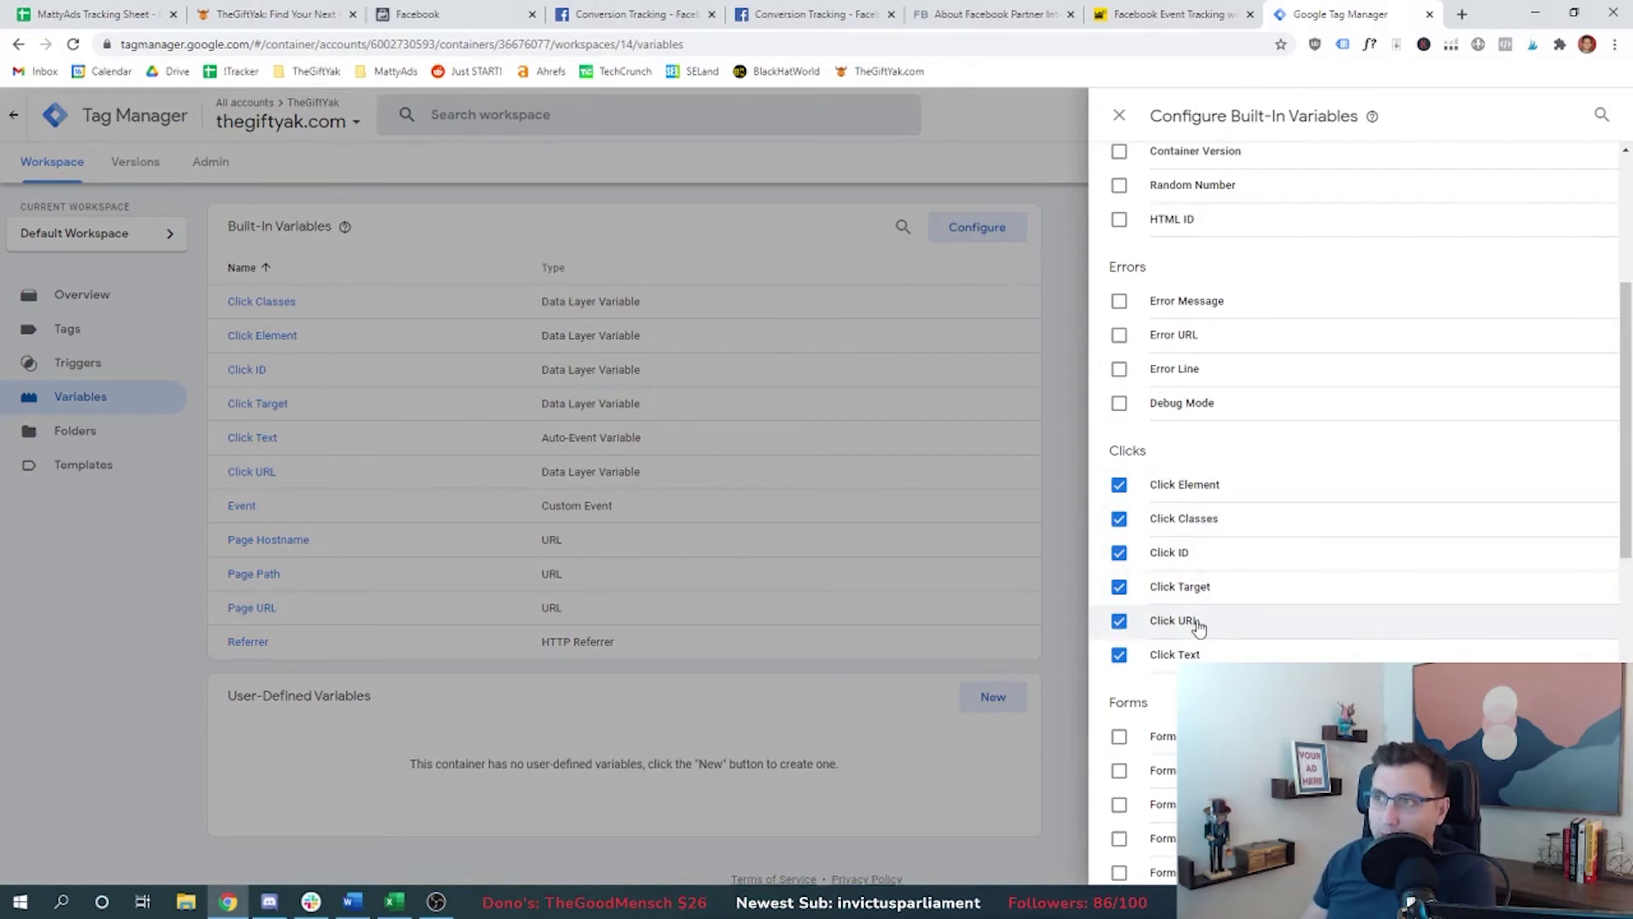
pyautogui.scroll(-1, 1195, 445)
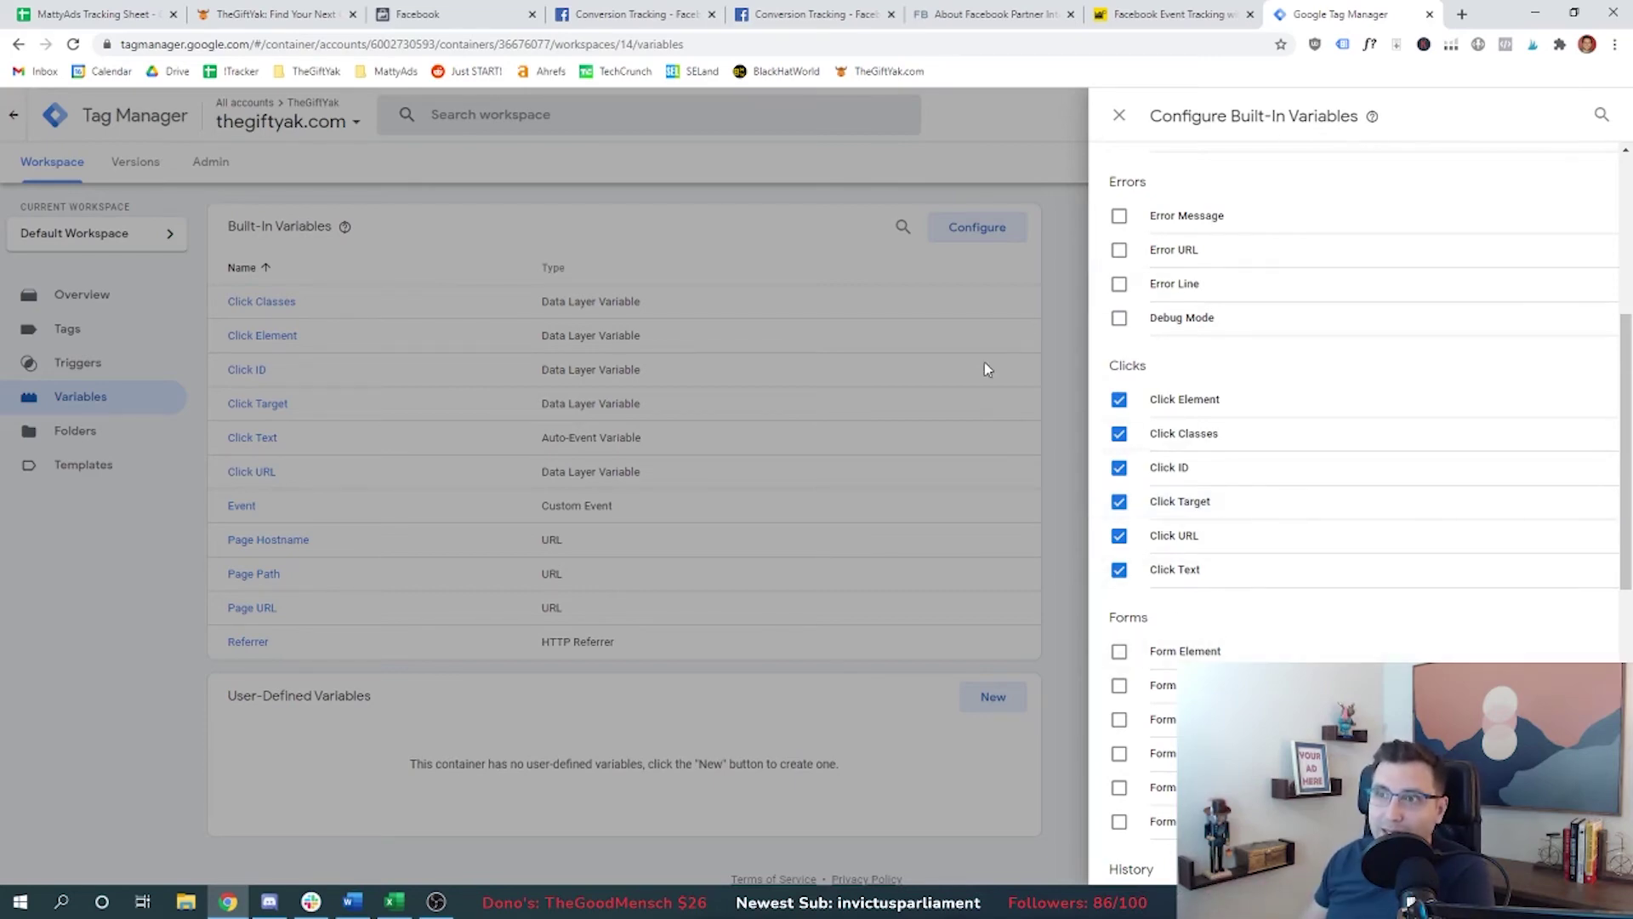
# Review the Conversion_Linker tag's configuration and tag type without changing anything, then close it.
pyautogui.click(967, 386)
pyautogui.click(128, 329)
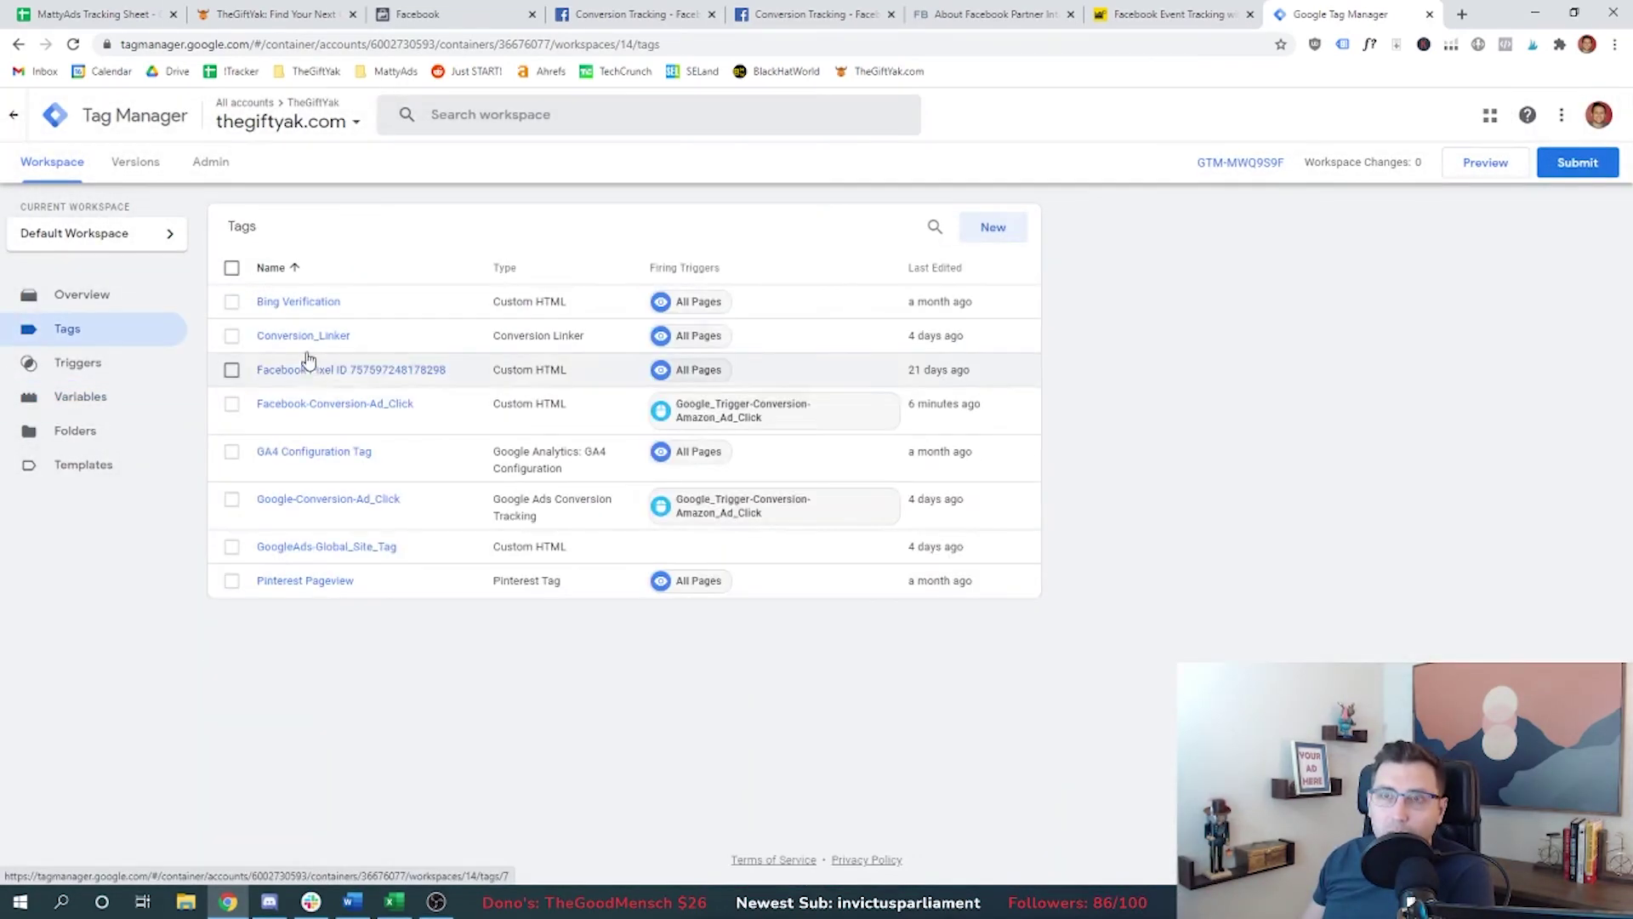
pyautogui.click(318, 335)
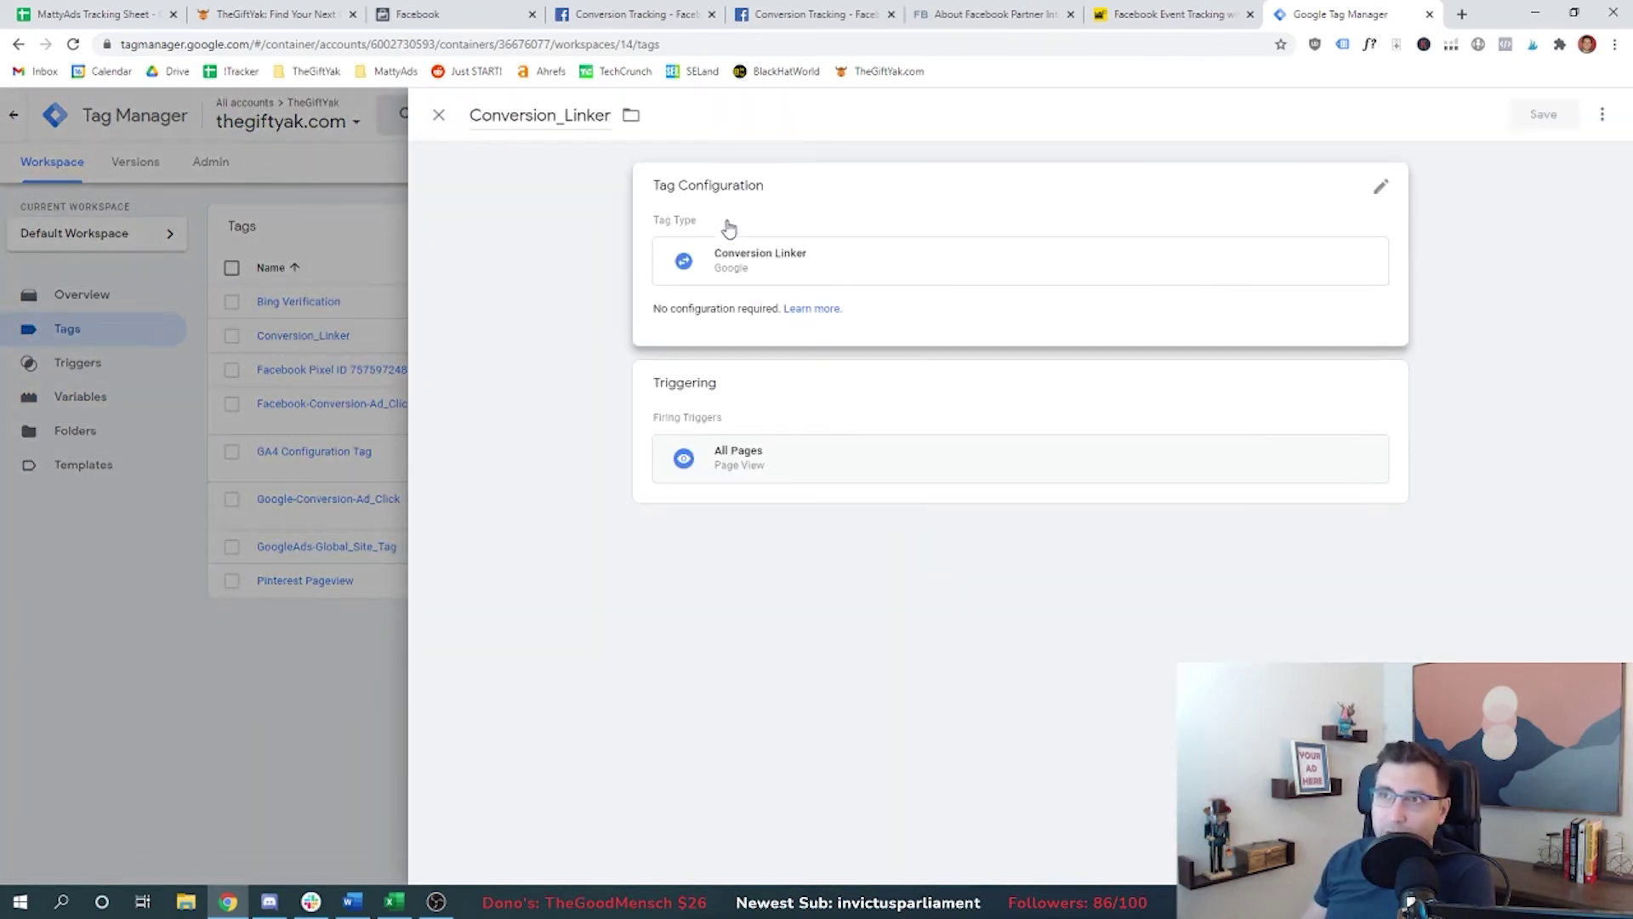
pyautogui.click(1378, 191)
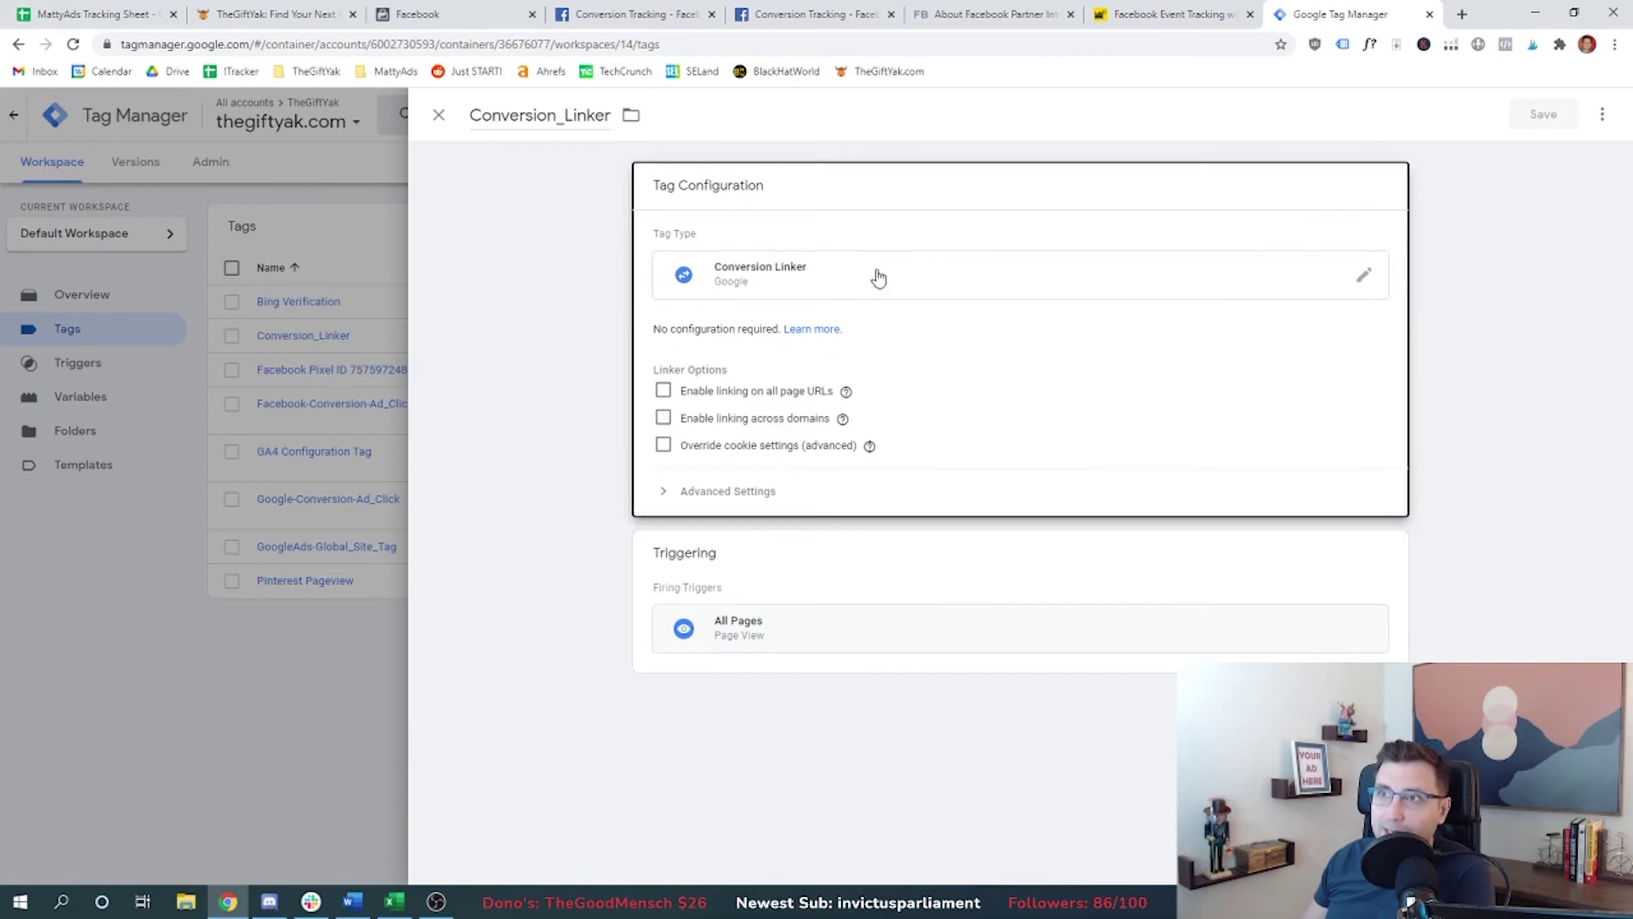
pyautogui.click(823, 284)
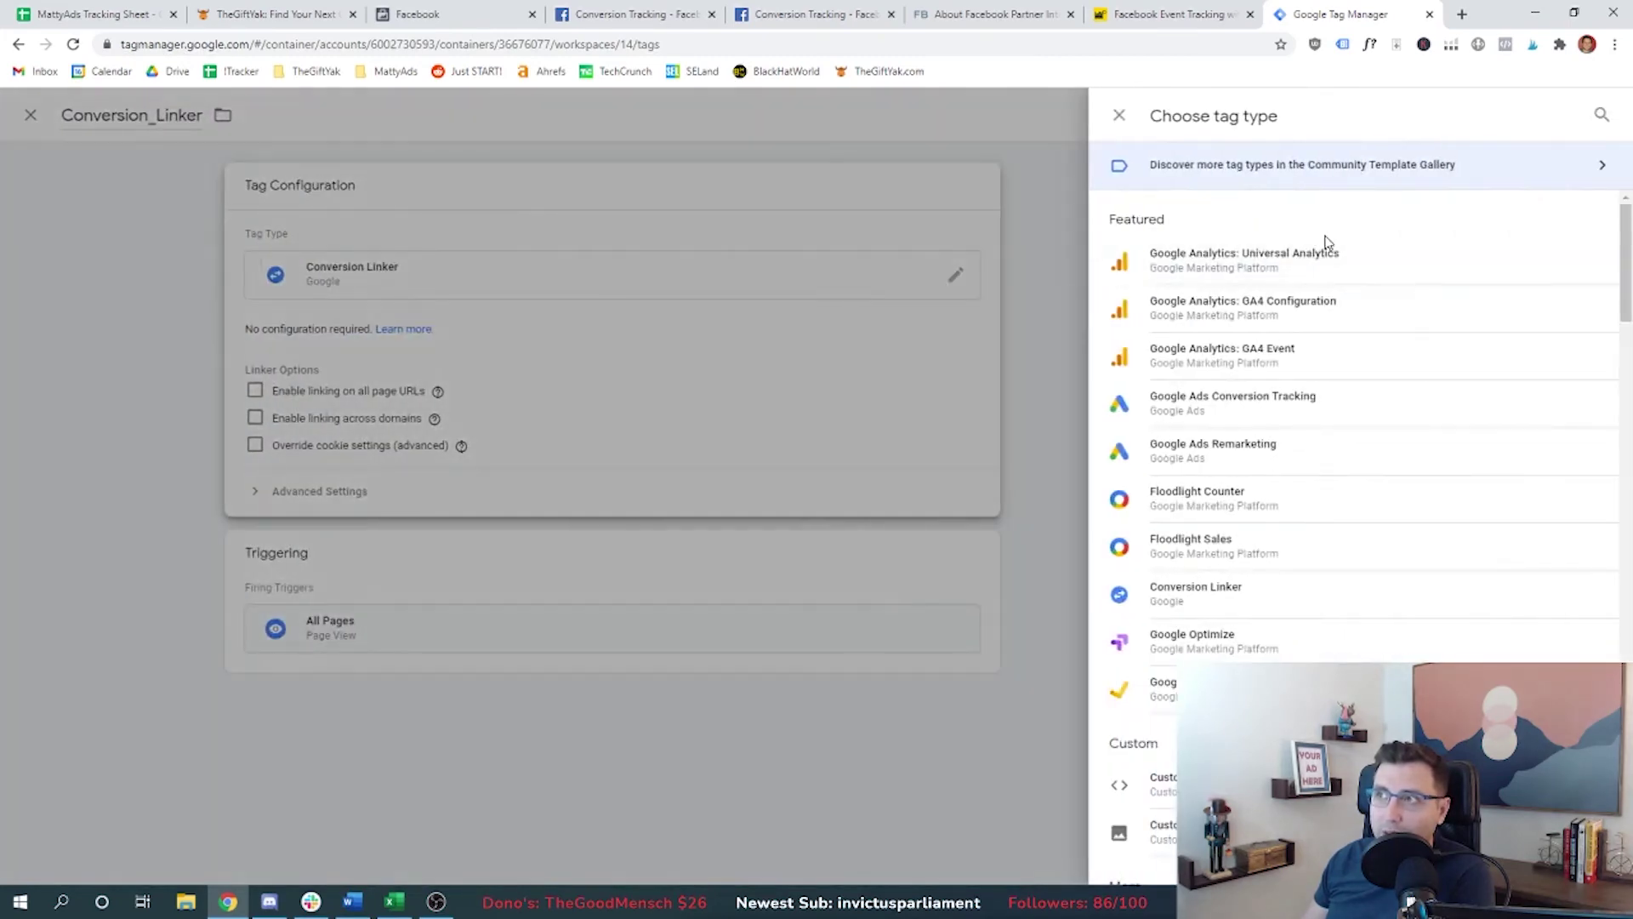
pyautogui.click(463, 234)
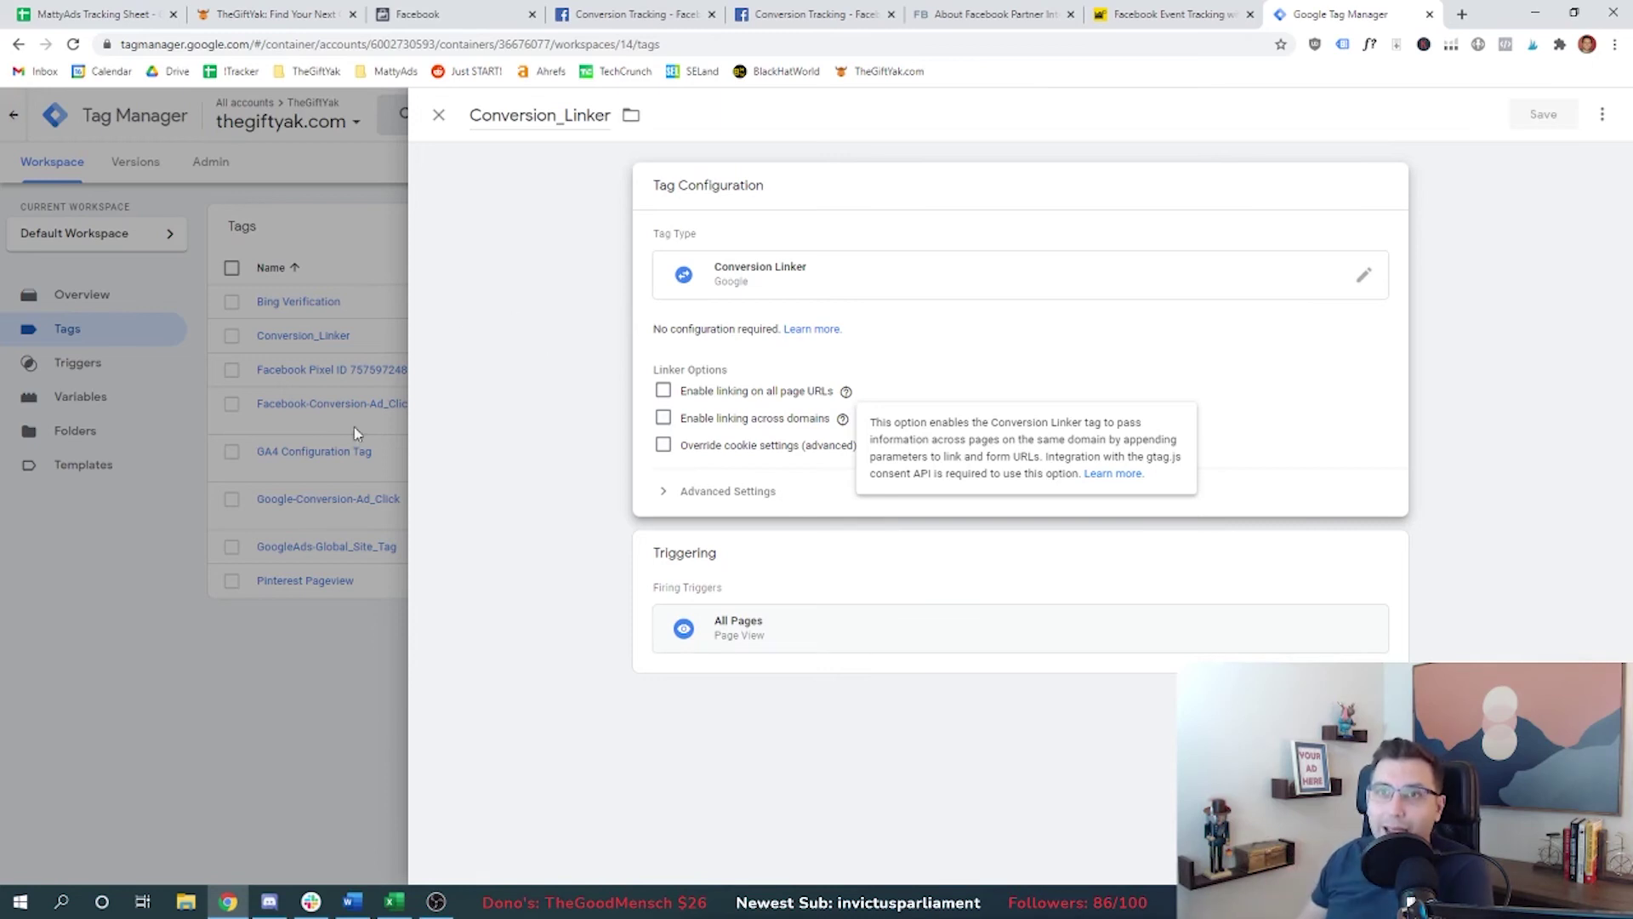
pyautogui.click(262, 621)
# Replace the trigger name's 'Google_' prefix with 'Ads_', save it, and reopen its firing conditions.
pyautogui.click(128, 363)
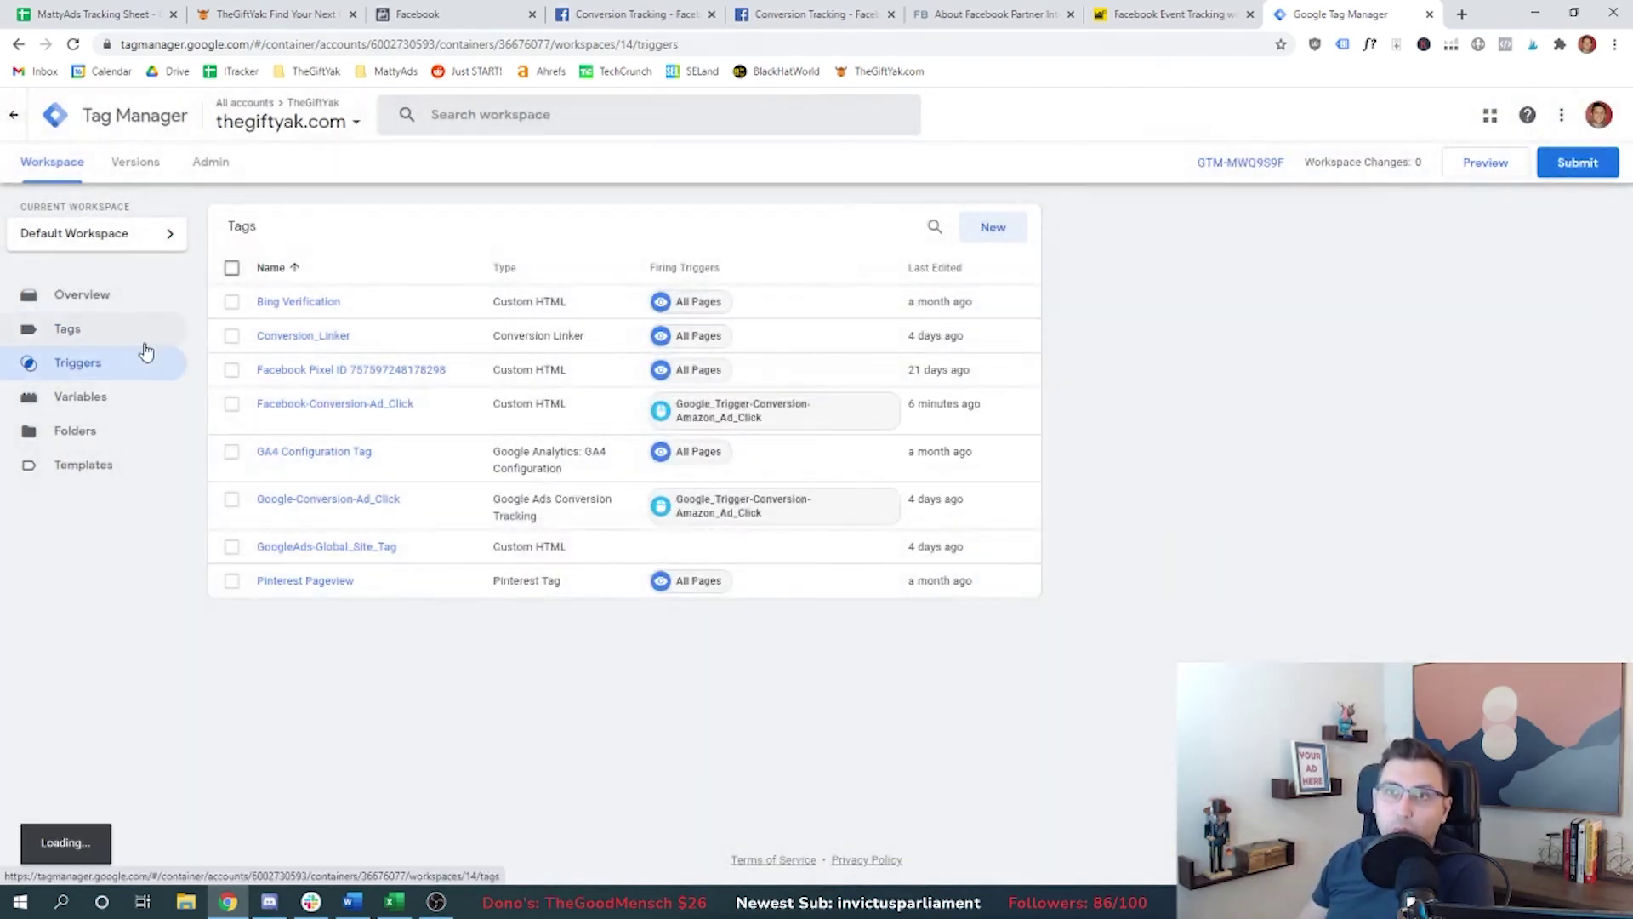
pyautogui.click(417, 302)
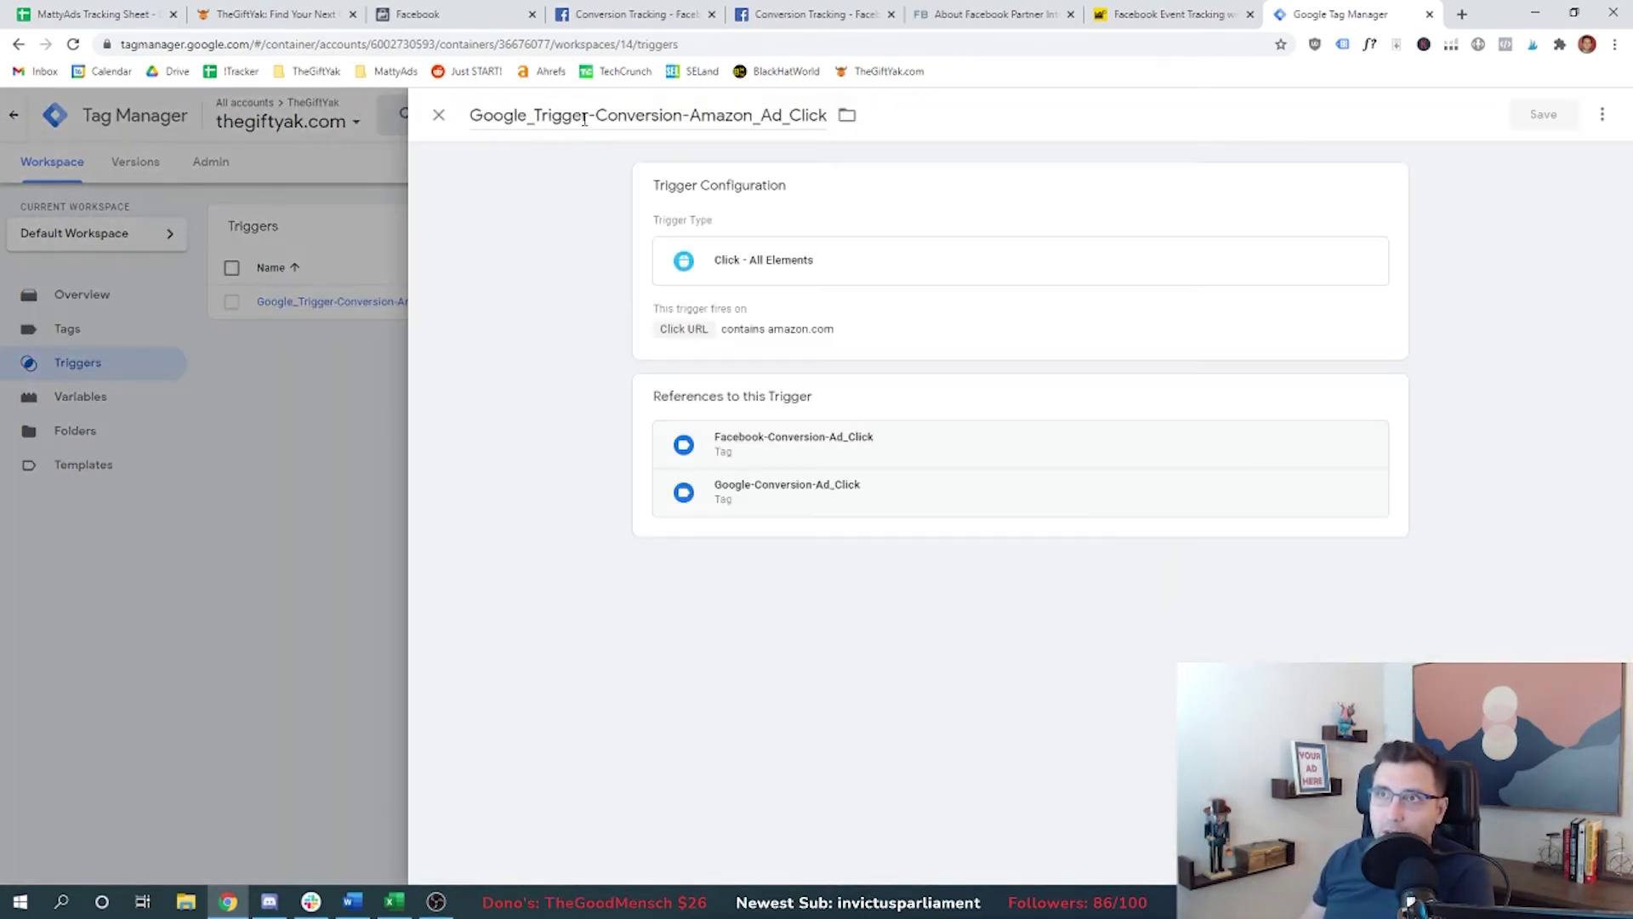
pyautogui.moveTo(537, 116); pyautogui.dragTo(455, 121)
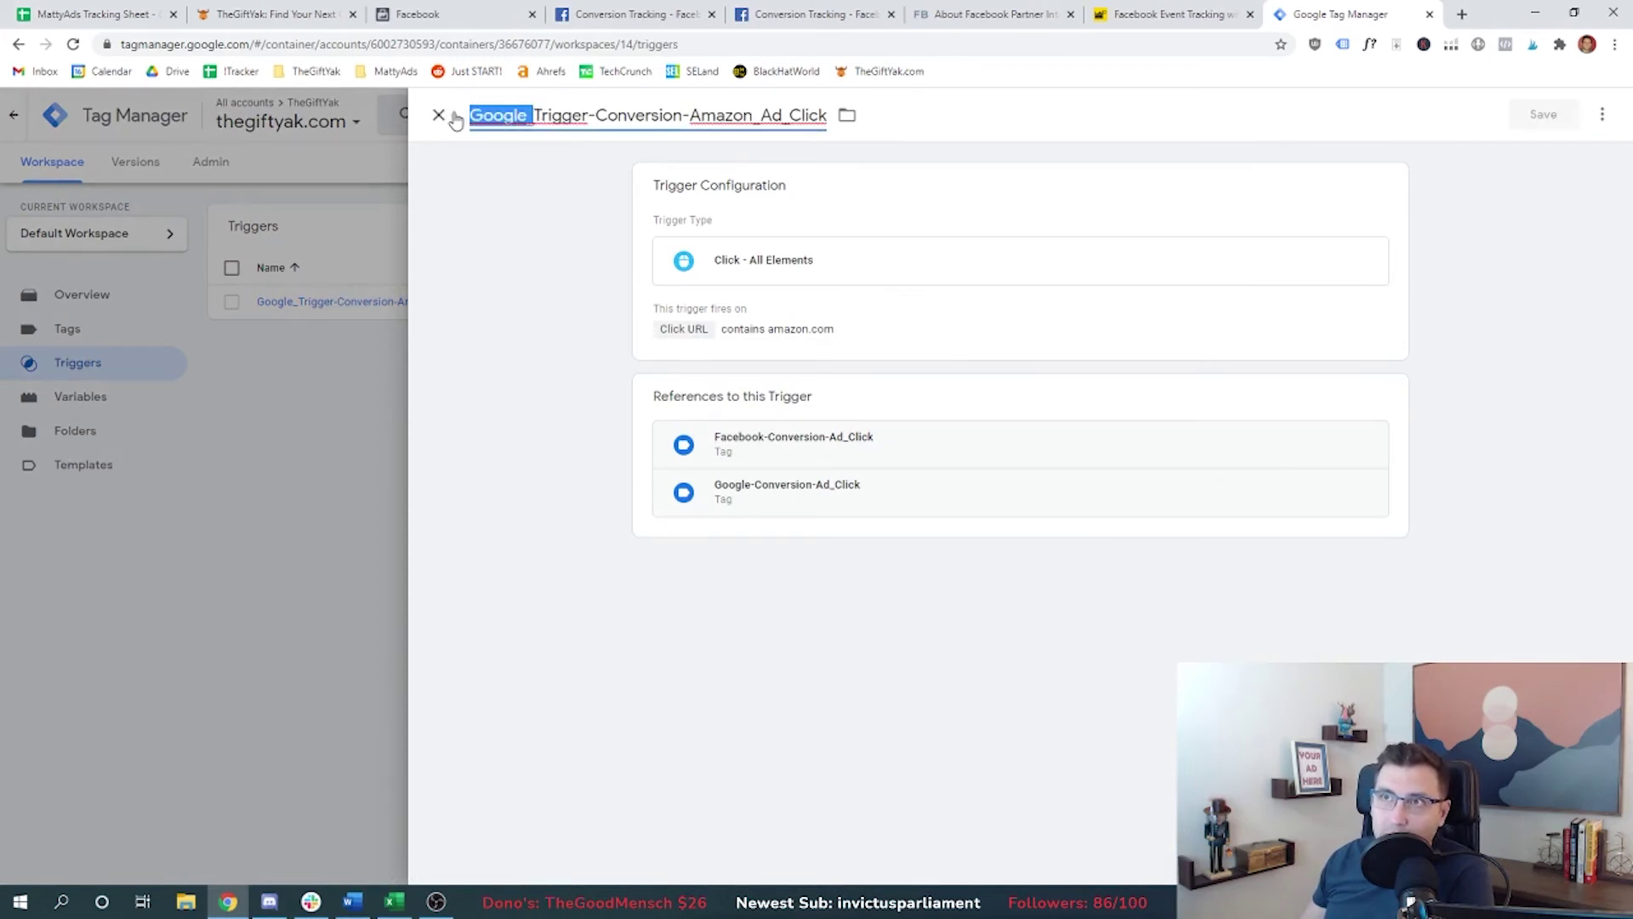
pyautogui.write('Ads_')
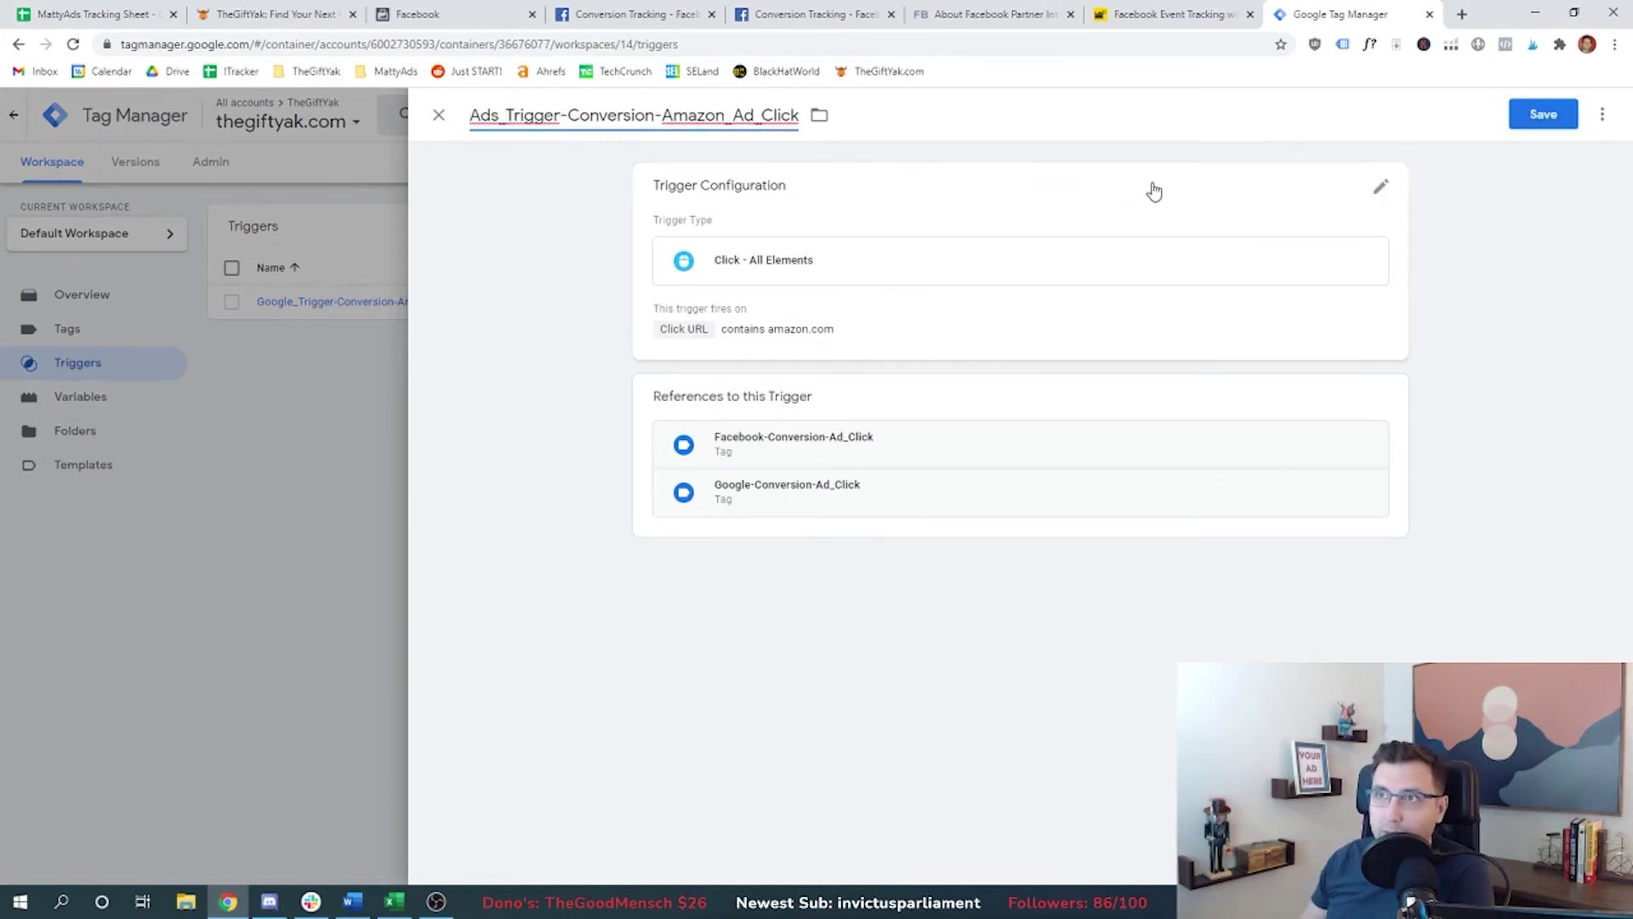
pyautogui.click(1524, 121)
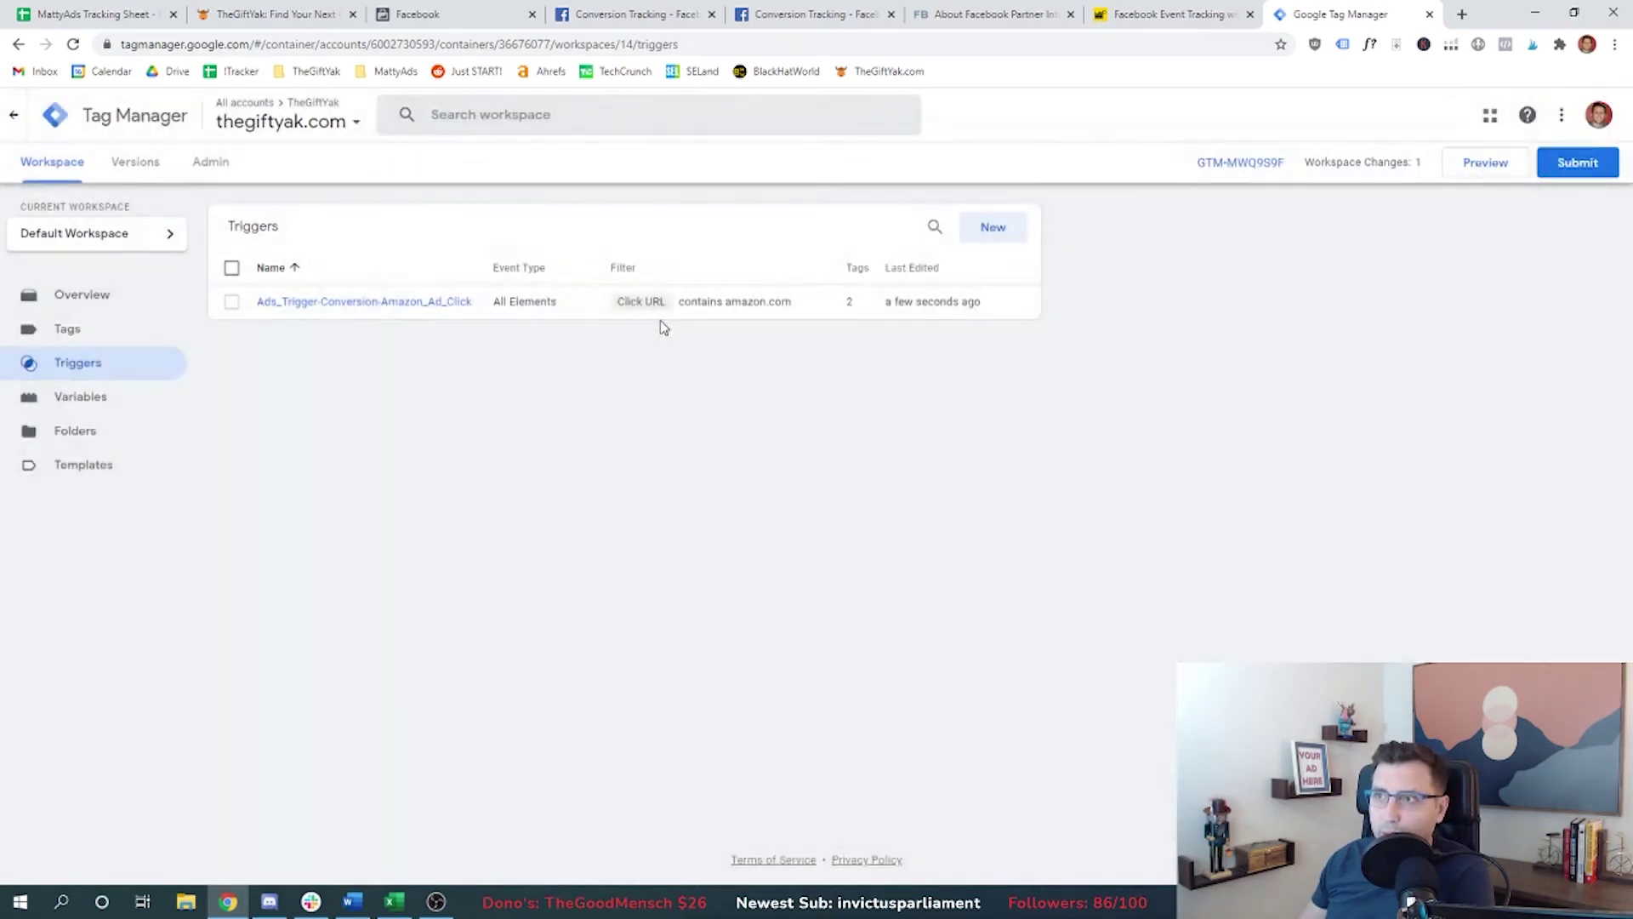
pyautogui.click(660, 308)
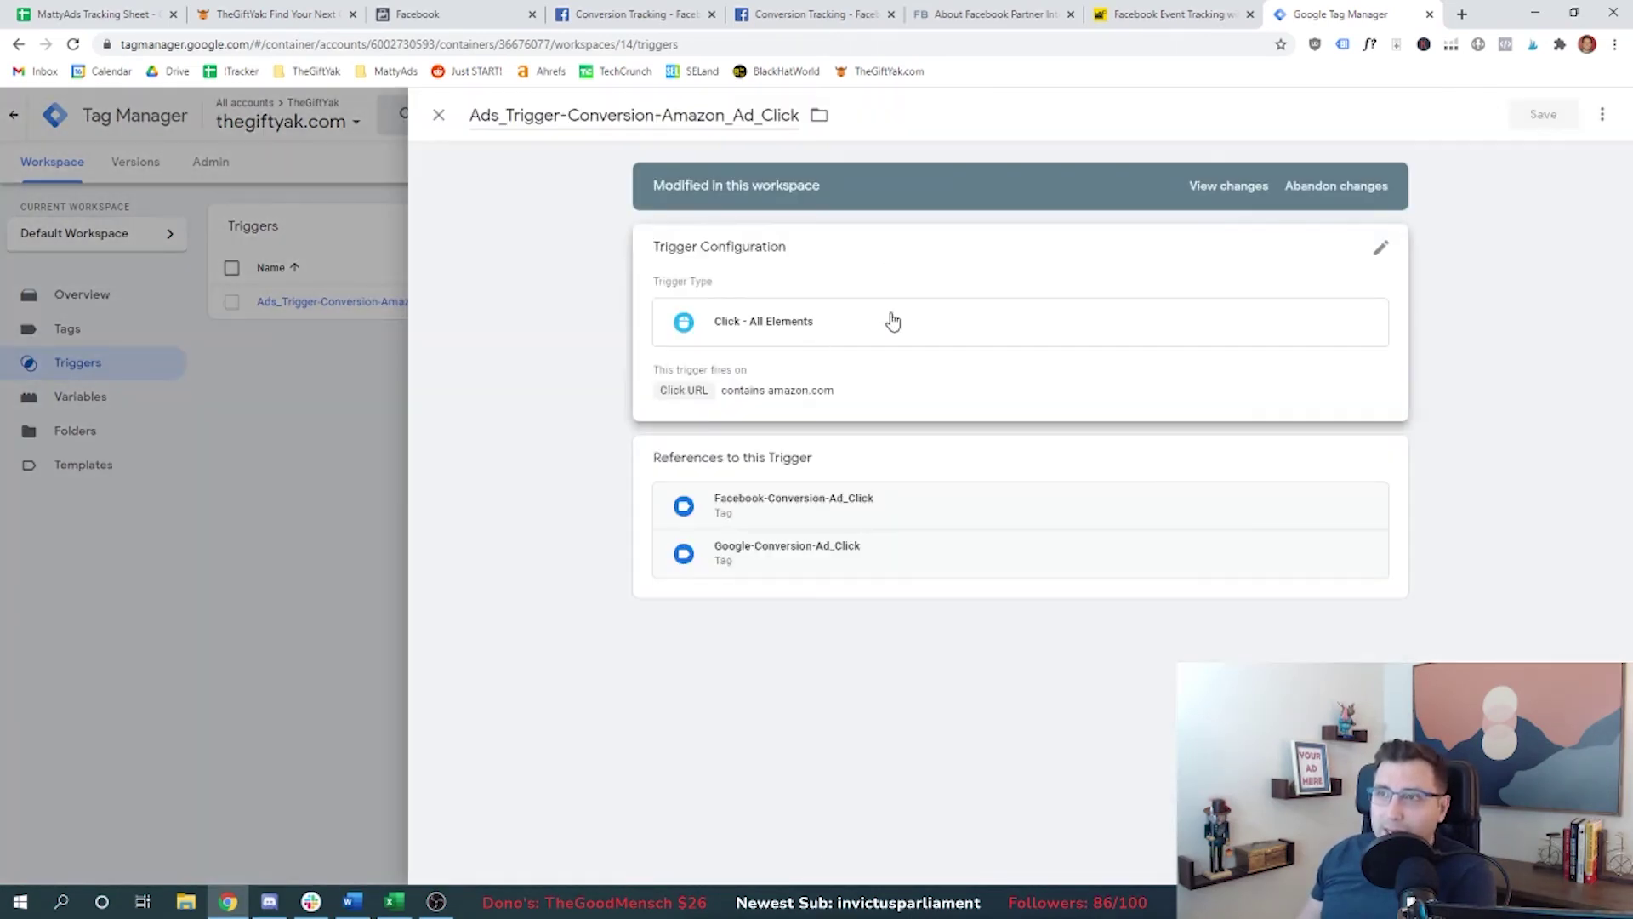
pyautogui.click(722, 337)
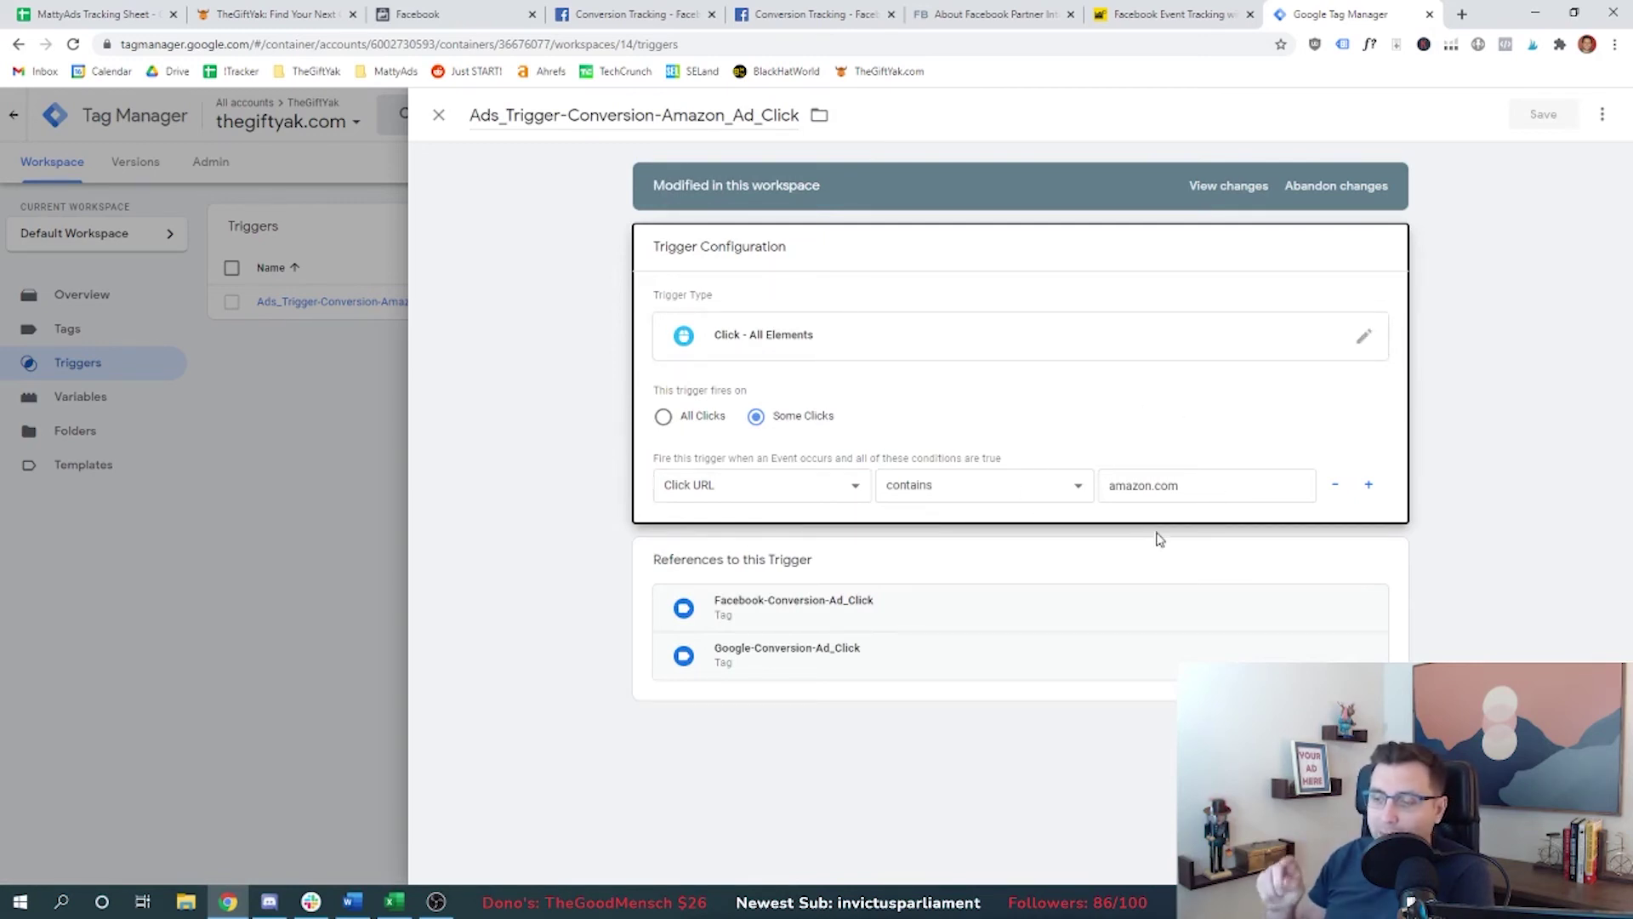
# Keep Click URL as the condition variable, change amazon.com to etsy.com, and close the editor.
pyautogui.click(766, 484)
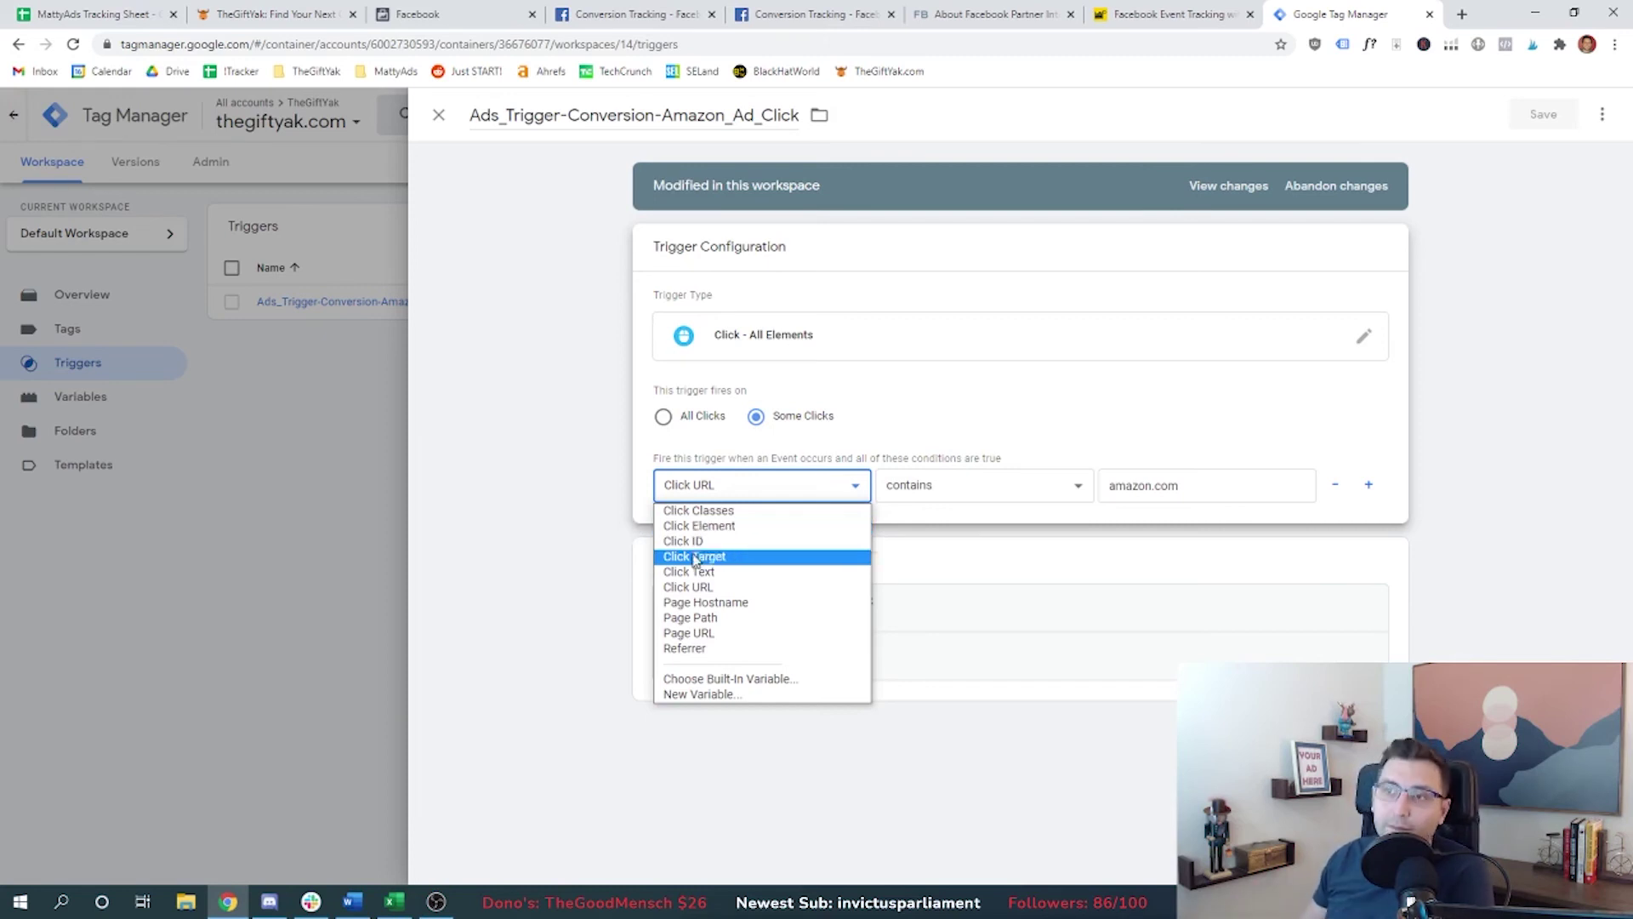
pyautogui.click(691, 587)
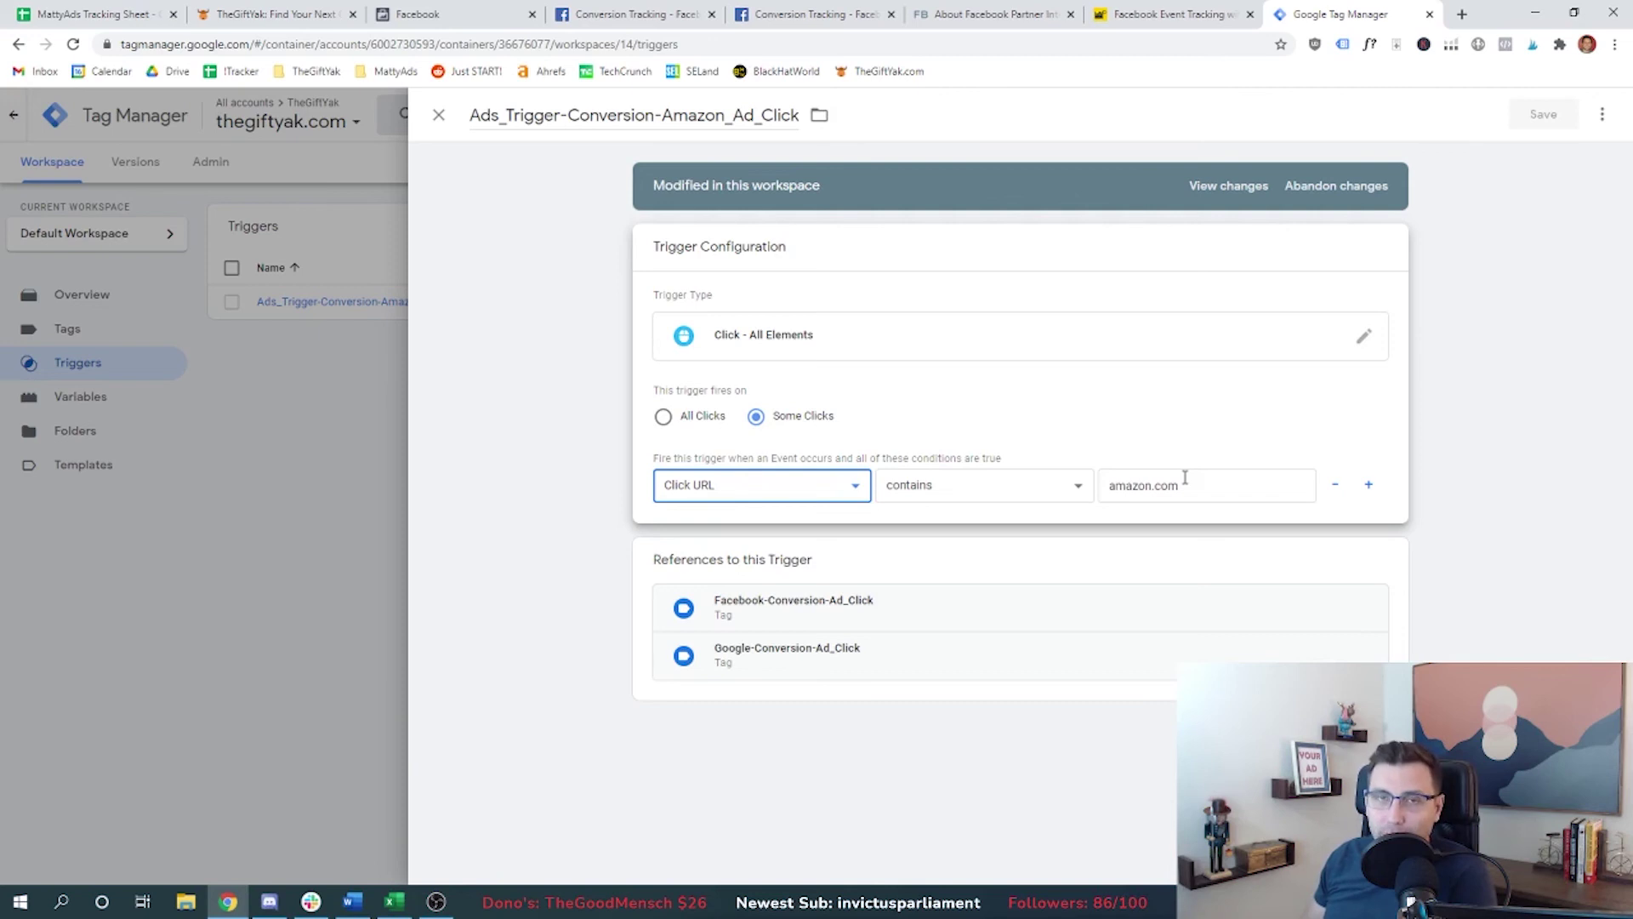
pyautogui.moveTo(1184, 478); pyautogui.dragTo(1083, 484)
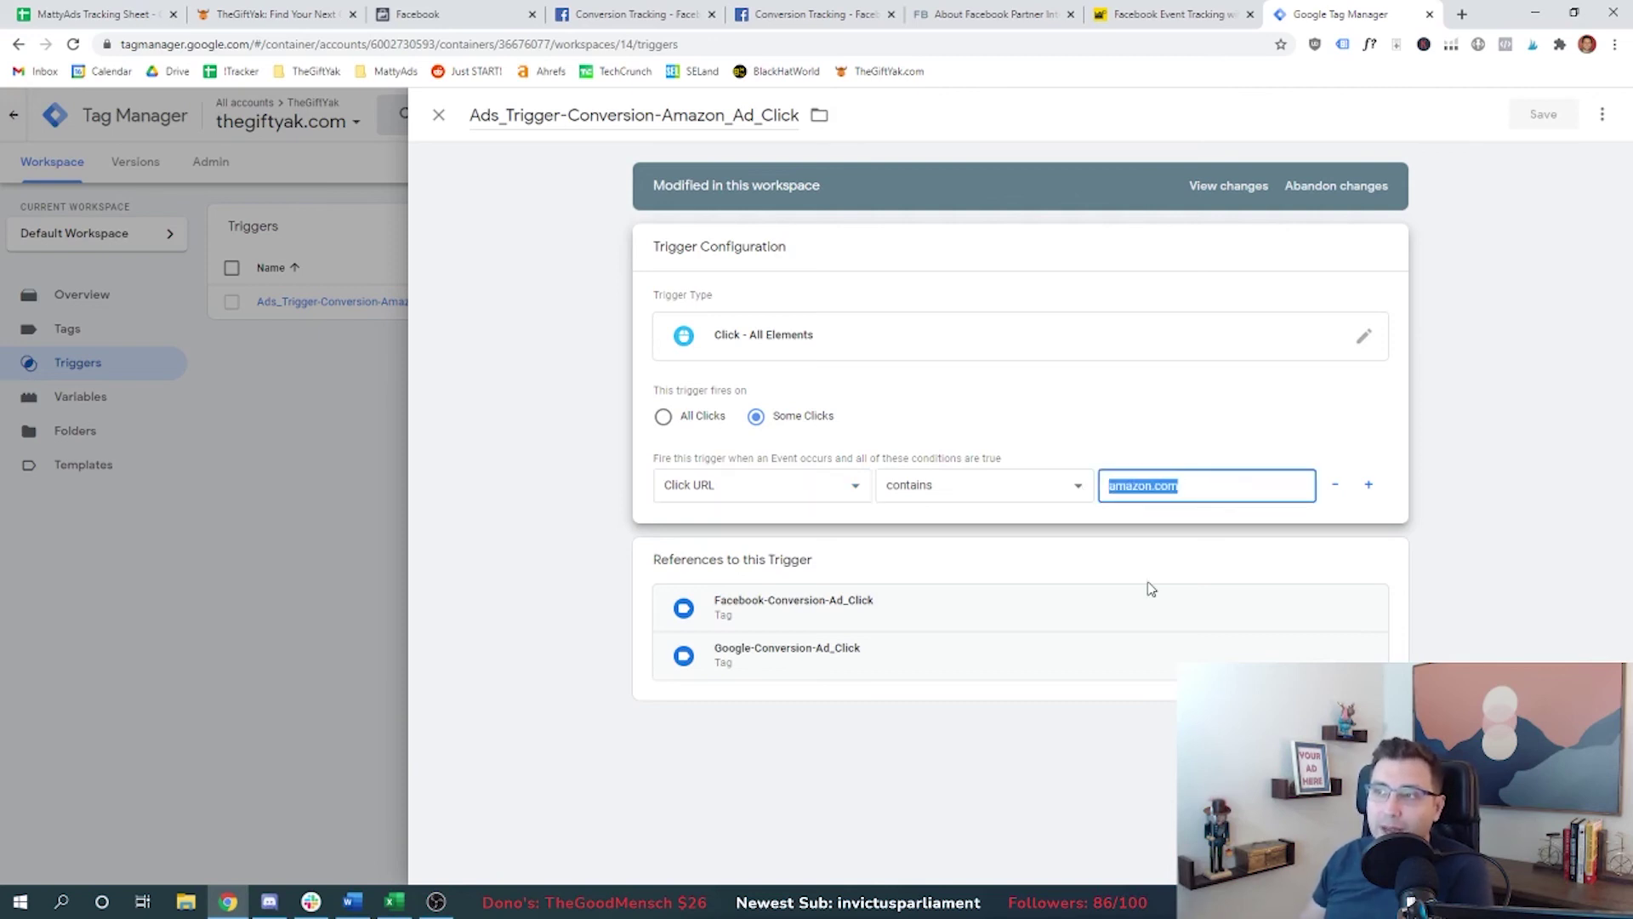
pyautogui.write('etsy')
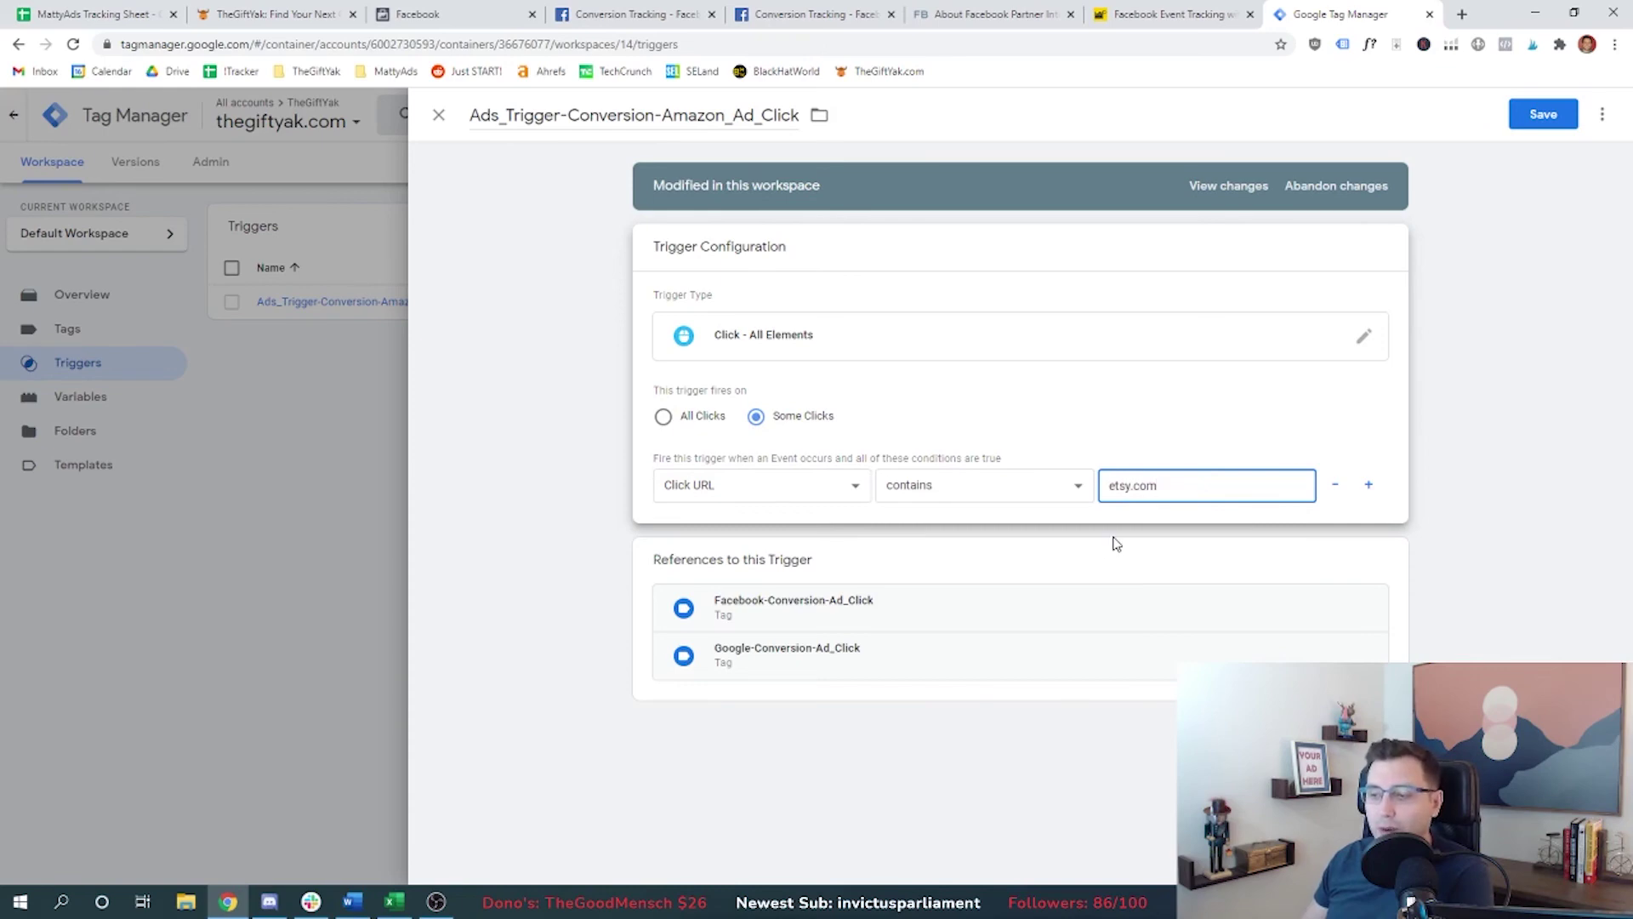
pyautogui.click(438, 115)
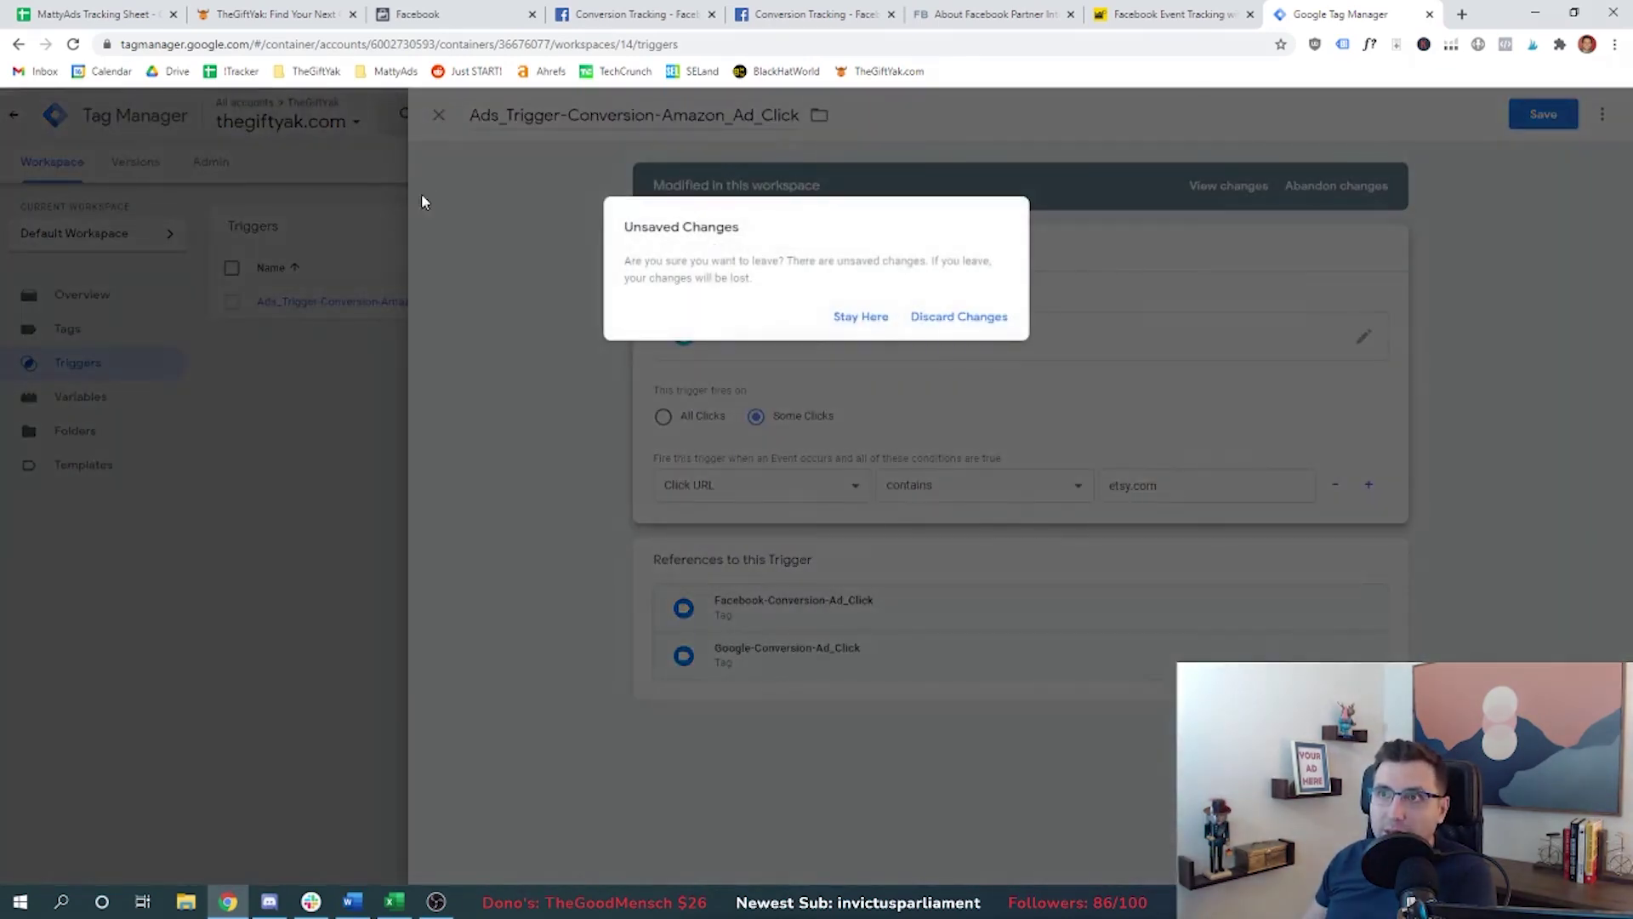
# Discard the etsy.com edit, check Facebook-Conversion-Ad_Click's trigger, and switch to Events Manager.
pyautogui.click(959, 317)
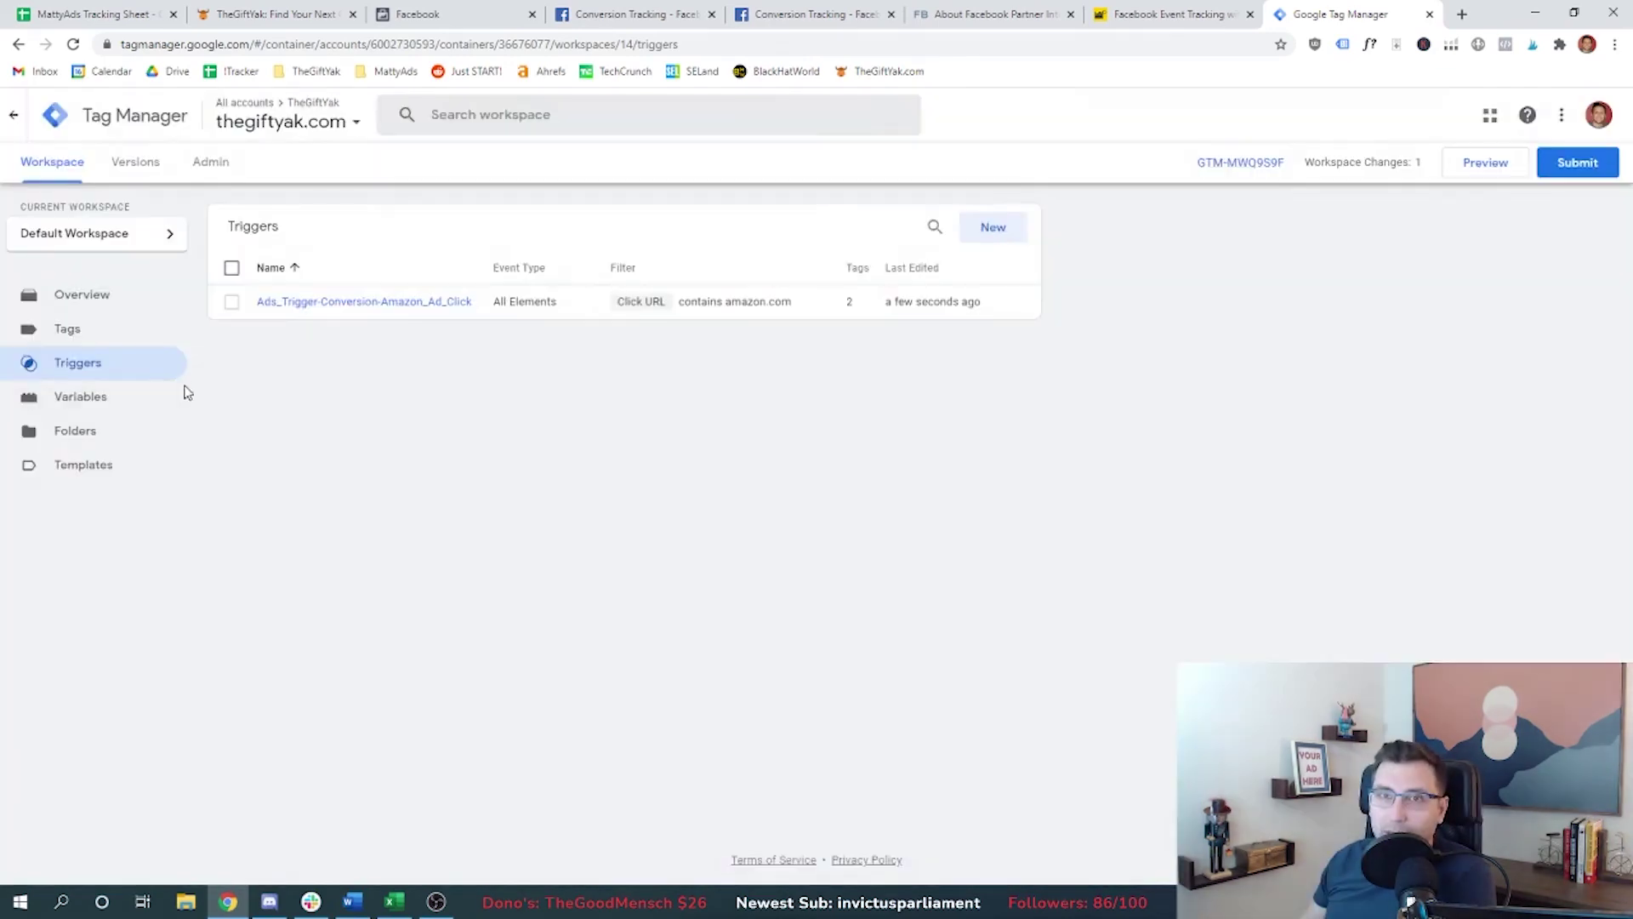
pyautogui.click(104, 338)
pyautogui.click(353, 415)
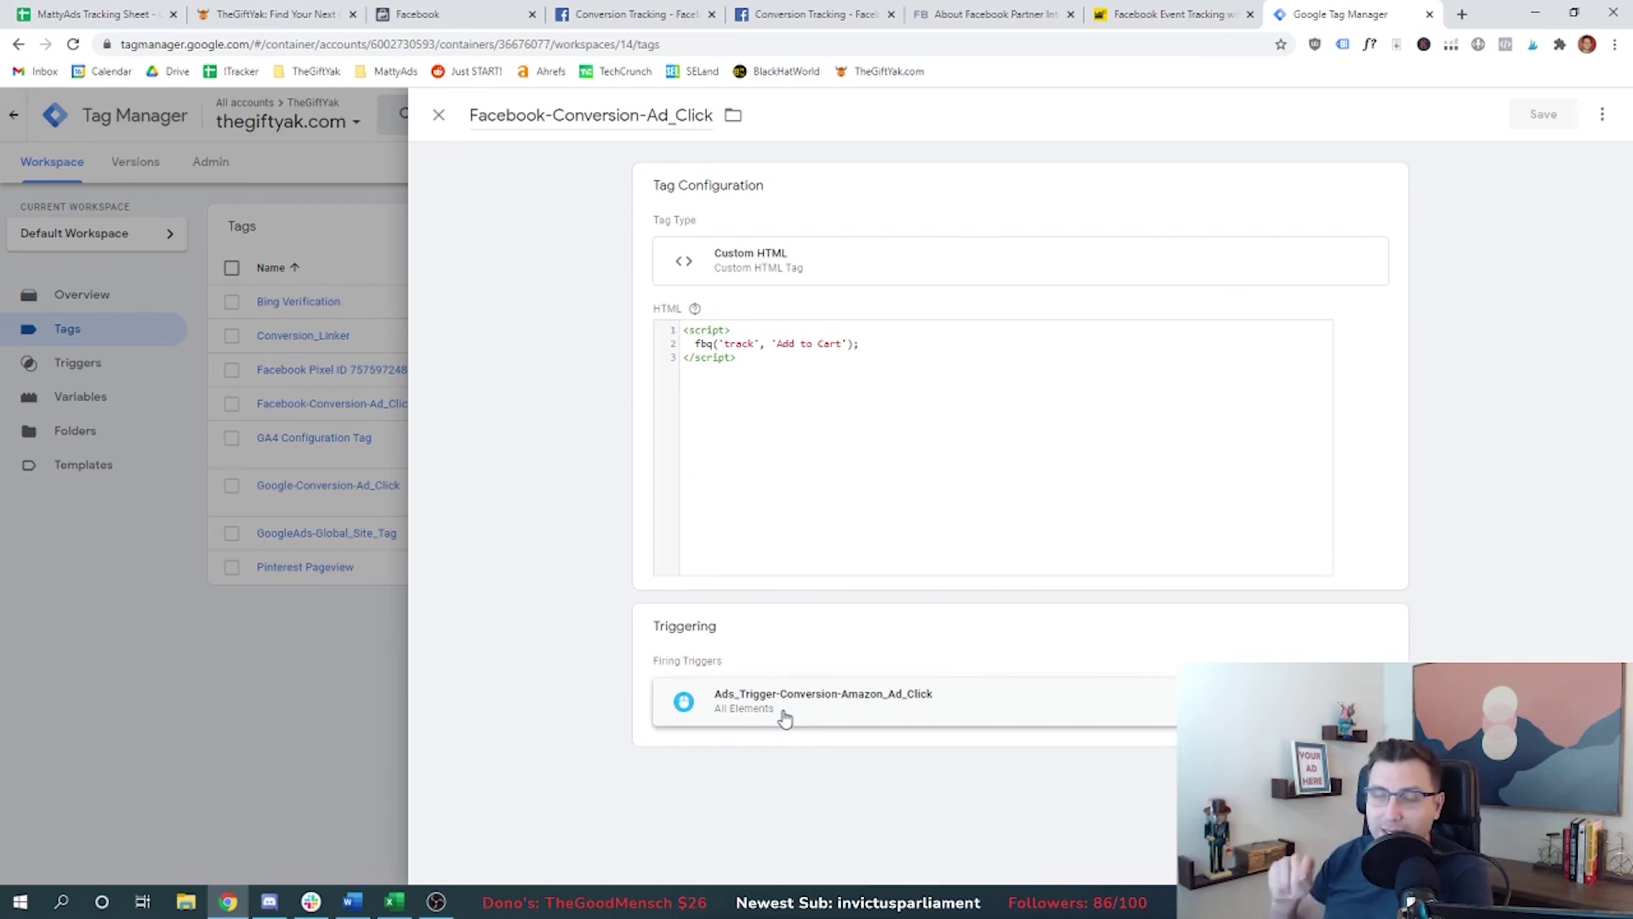
pyautogui.hotkey('alt', 'Tab')
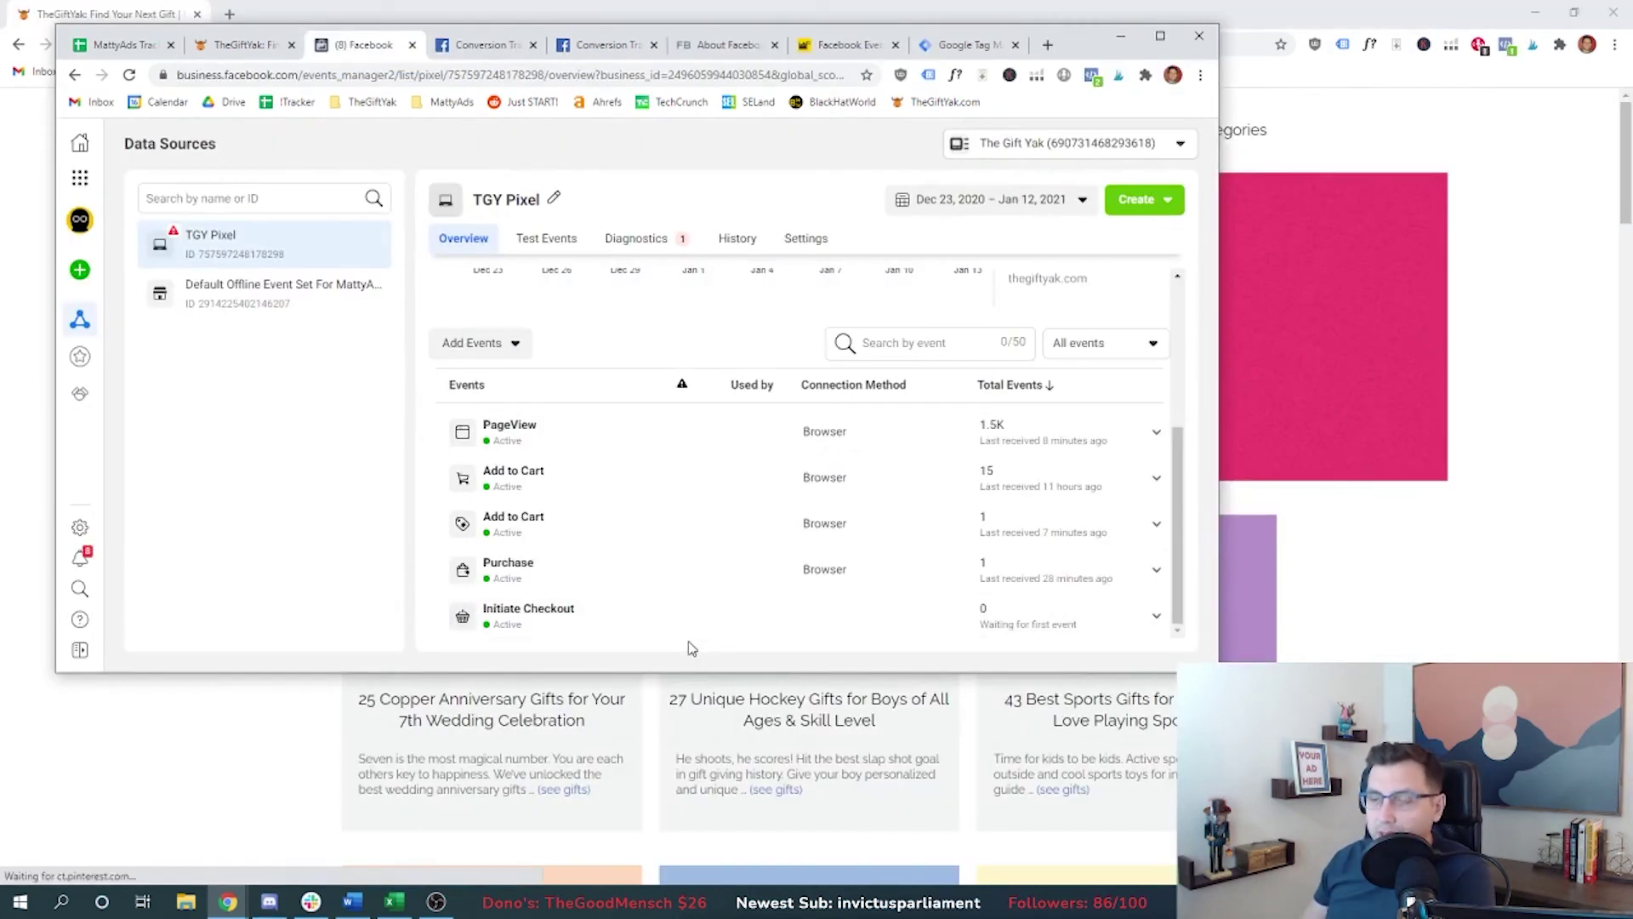